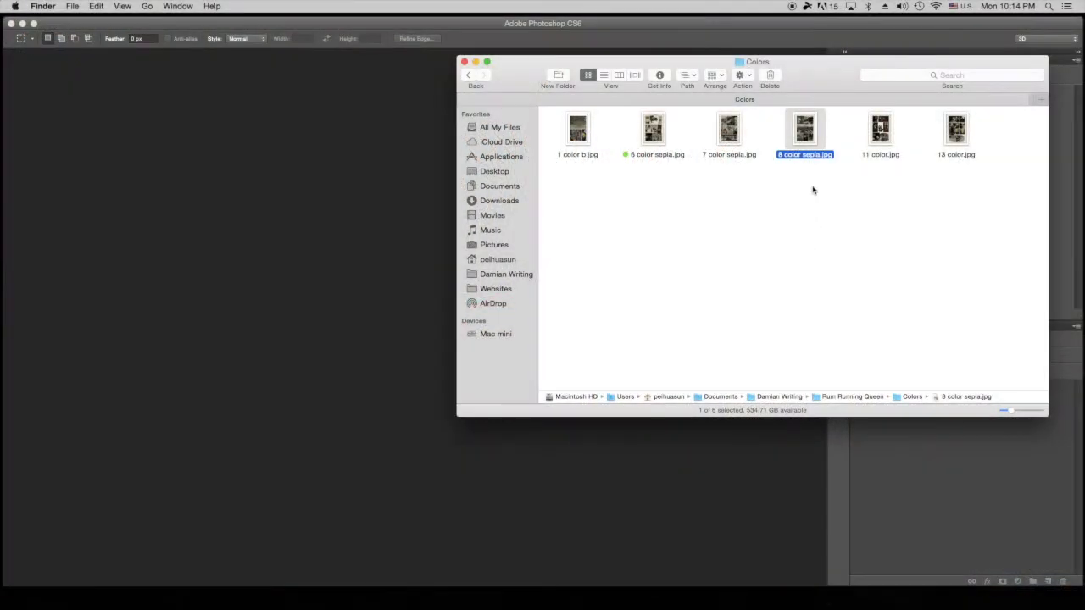
Open 8 color sepia.jpg and paste its wide middle panel into a new clipboard-sized document of 2779 x 1481 pixels.
{"action": "left_click_drag", "start_coordinate": [807, 129], "coordinate": [295, 274]}
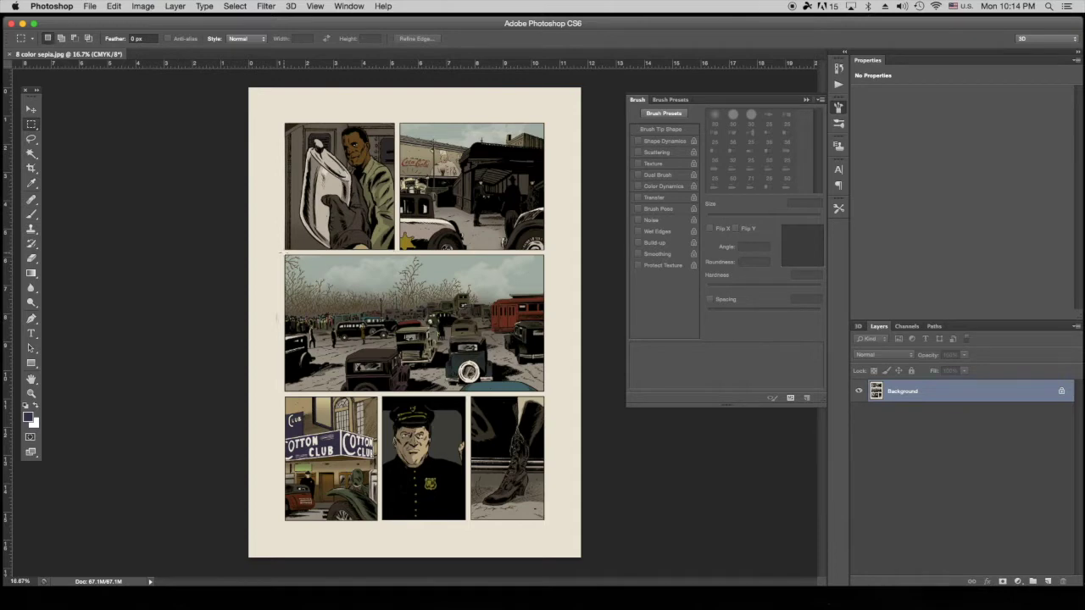
{"action": "left_click_drag", "start_coordinate": [284, 253], "coordinate": [543, 392]}
{"action": "key", "text": "super+c"}
{"action": "key", "text": "super+n"}
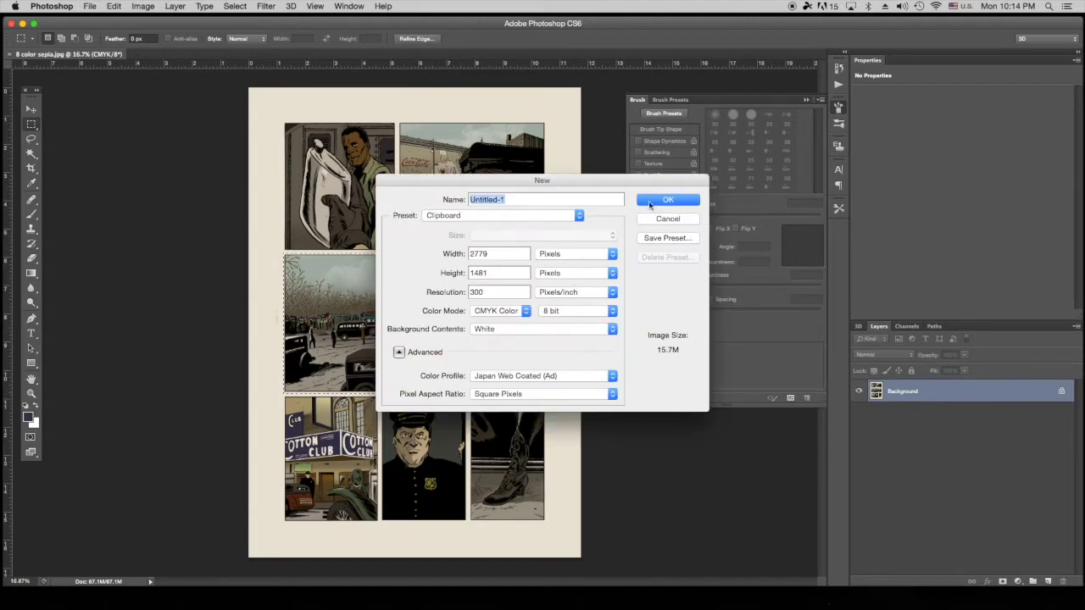
{"action": "left_click", "coordinate": [650, 200]}
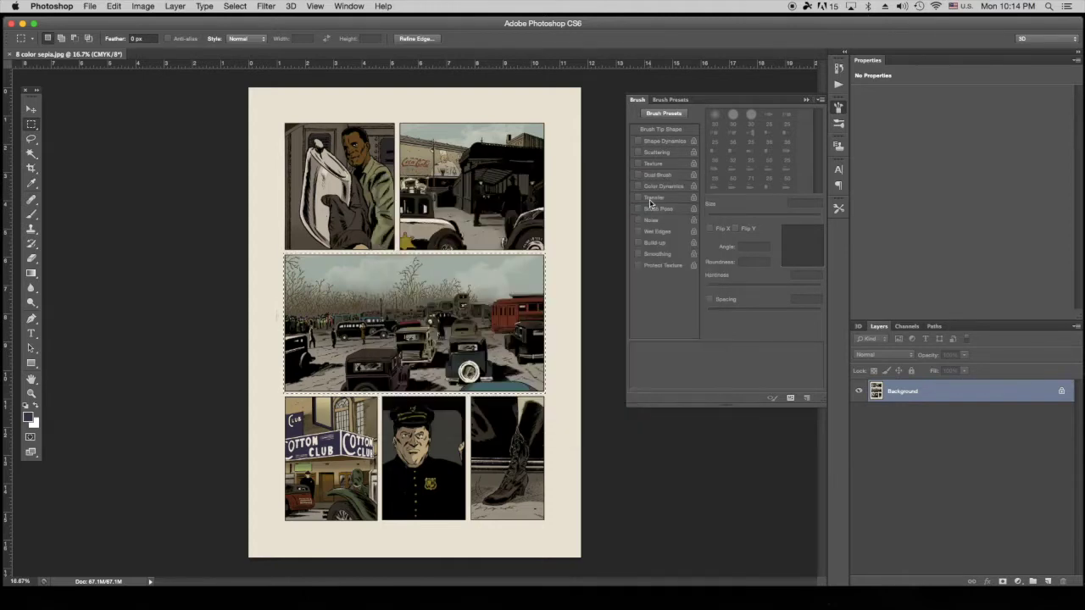
{"action": "key", "text": "super+v"}
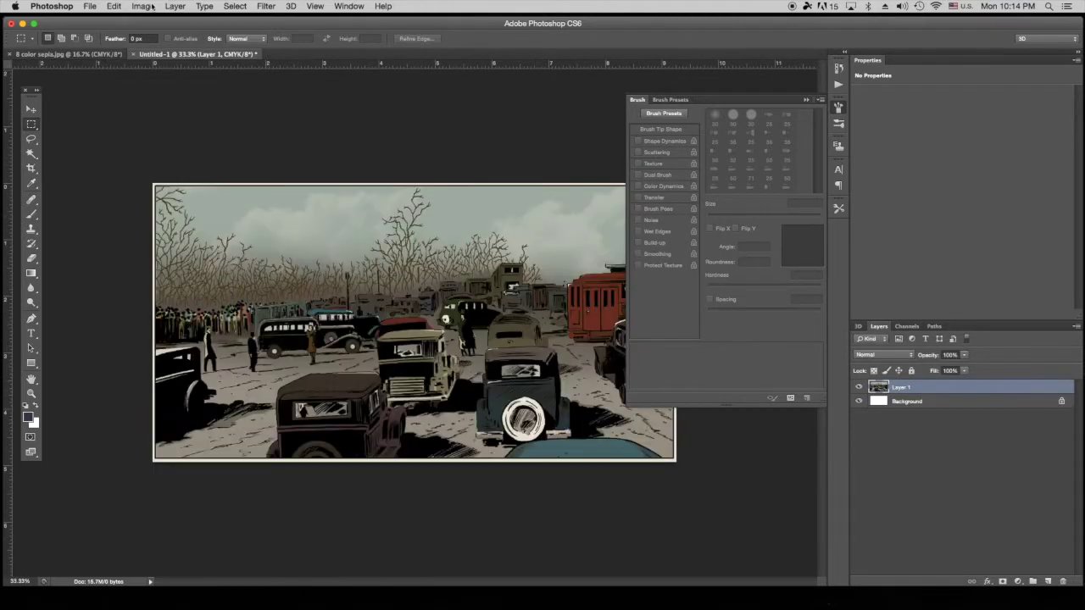
Convert the pasted panel's document to RGB Color, flattening its layers.
{"action": "left_click", "coordinate": [117, 7]}
{"action": "mouse_move", "coordinate": [142, 6]}
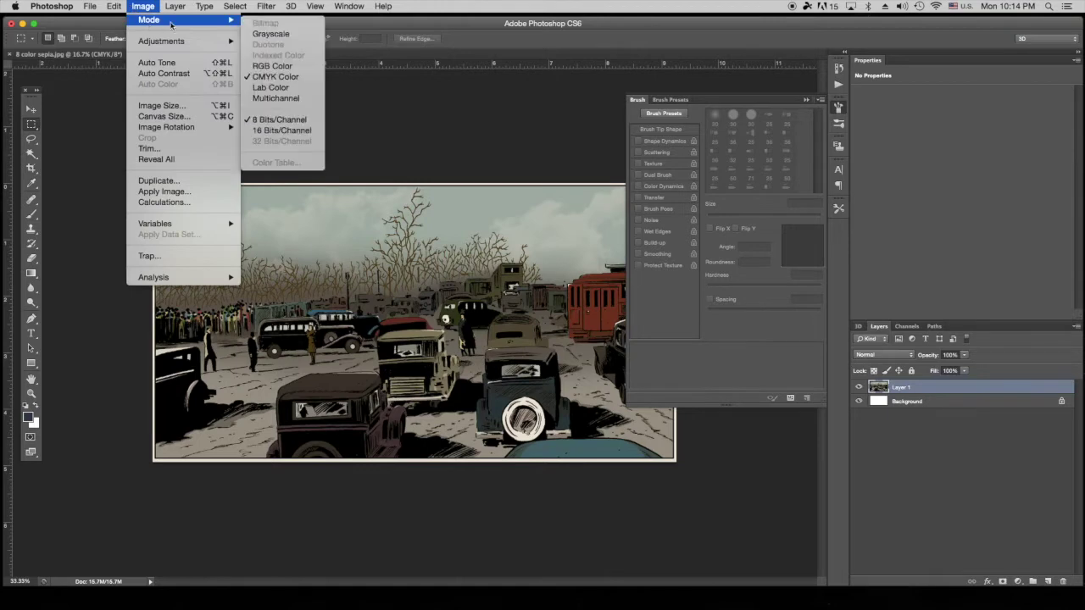
{"action": "left_click", "coordinate": [288, 68]}
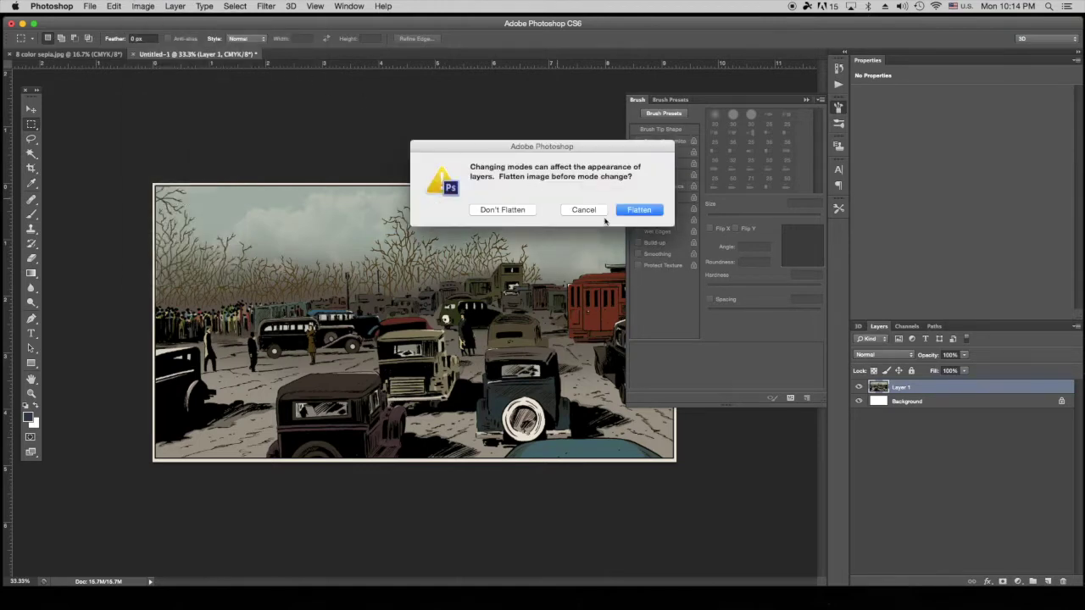
{"action": "left_click", "coordinate": [639, 210]}
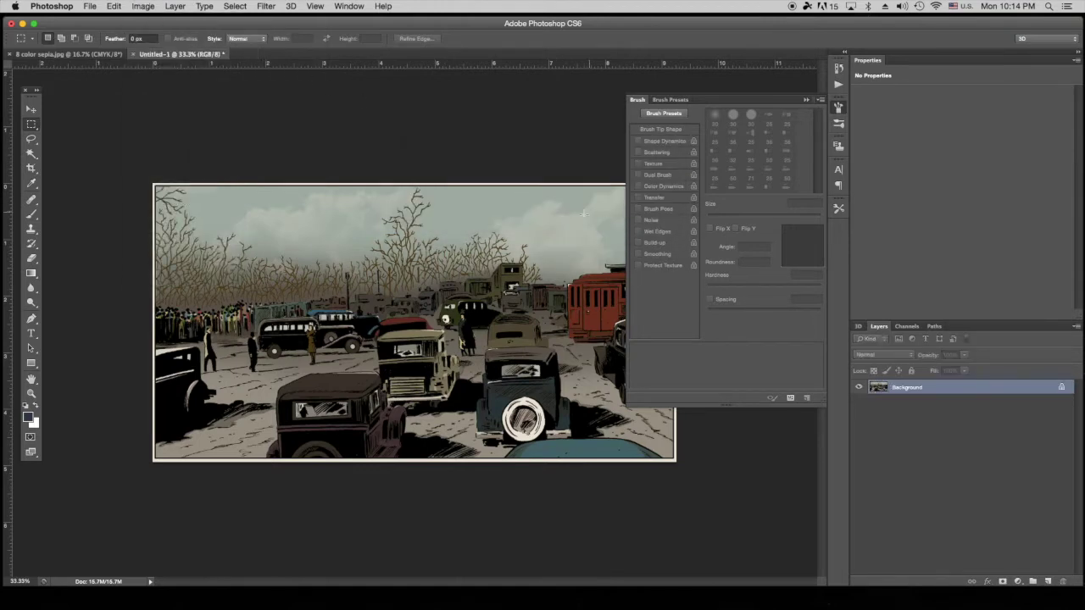
Turn the locked Background into the editable Layer 0 and collapse the Brush panel.
{"action": "double_click", "coordinate": [878, 393]}
{"action": "left_click", "coordinate": [648, 254]}
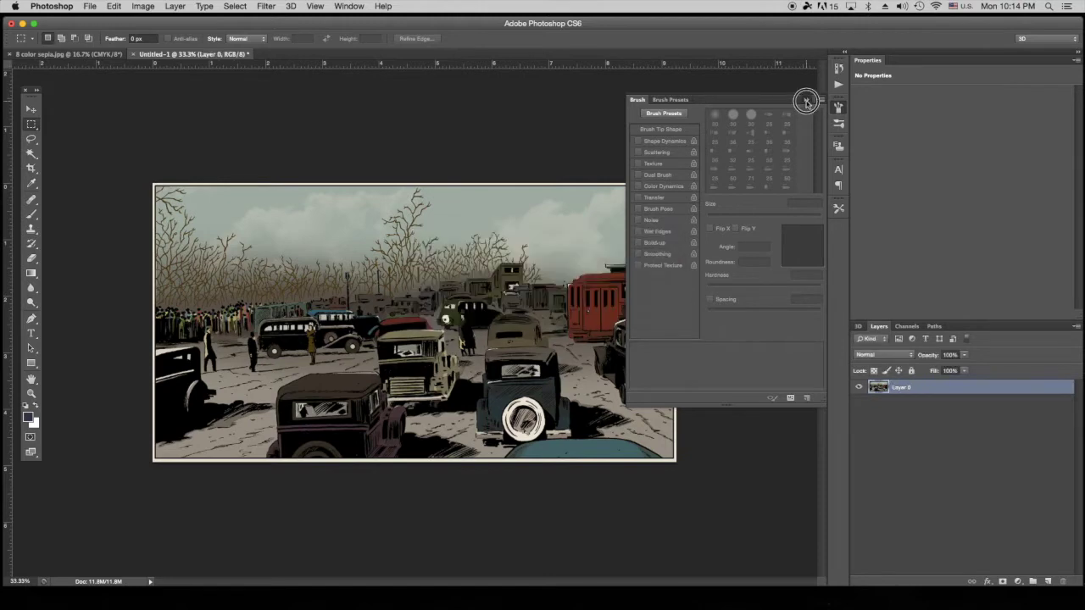
{"action": "left_click", "coordinate": [806, 101]}
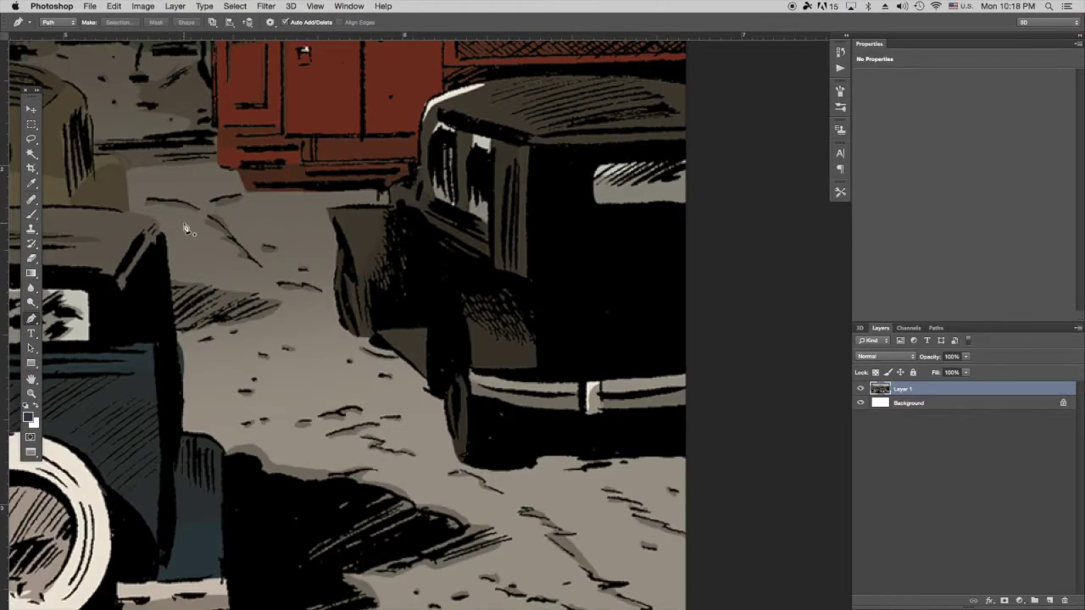
Start a Pen tool path along the red trolley's bottom edge and around its lower front corner.
{"action": "scroll", "coordinate": [208, 260], "scroll_direction": "up", "scroll_amount": 1}
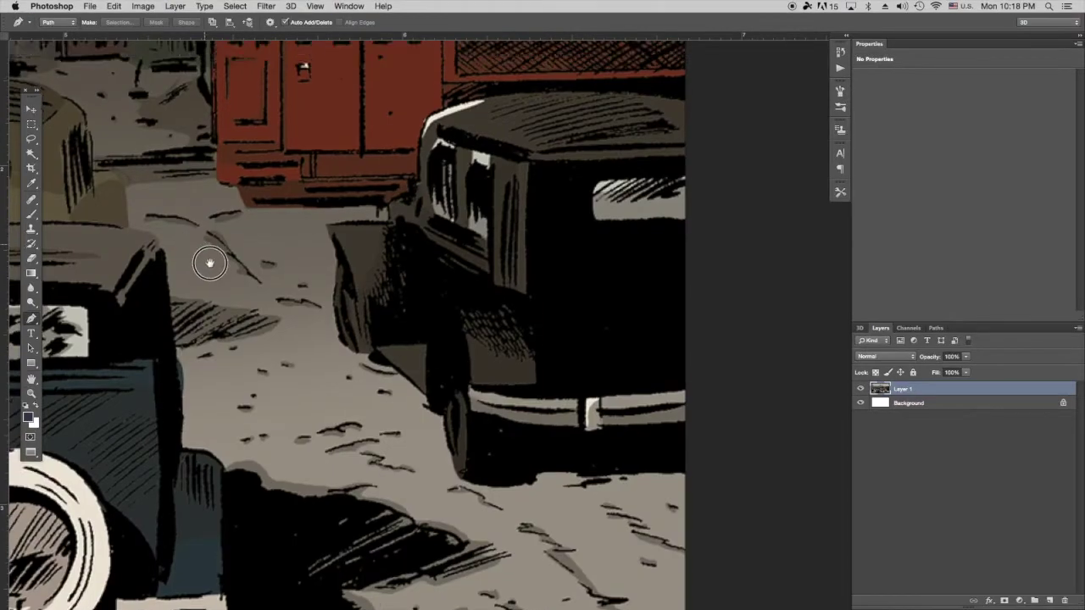
{"action": "scroll", "coordinate": [386, 329], "scroll_direction": "up", "scroll_amount": 2}
{"action": "left_click", "coordinate": [446, 324]}
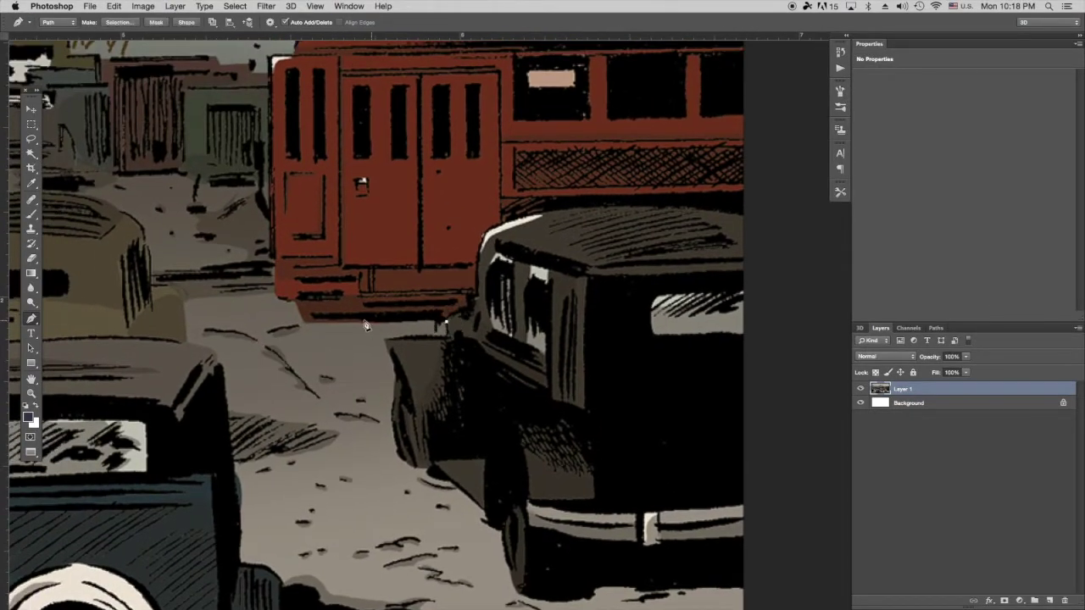
{"action": "left_click_drag", "start_coordinate": [275, 285], "coordinate": [270, 243]}
{"action": "key", "text": "super+z"}
{"action": "left_click", "coordinate": [285, 301]}
{"action": "left_click", "coordinate": [270, 249]}
{"action": "key", "text": "super+z"}
{"action": "key", "text": "space"}
{"action": "left_click_drag", "start_coordinate": [288, 162], "coordinate": [295, 326]}
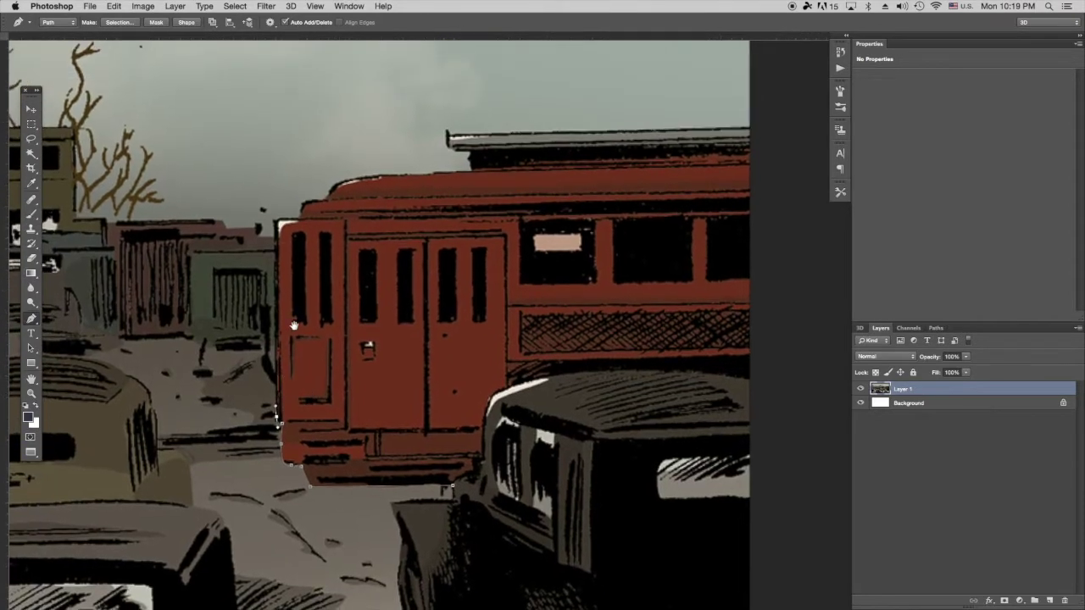
Continue the path up the trolley's front edge and along the stepped roofline to the tip of the upper roof.
{"action": "left_click", "coordinate": [278, 223]}
{"action": "key", "text": "super+z"}
{"action": "left_click", "coordinate": [273, 224]}
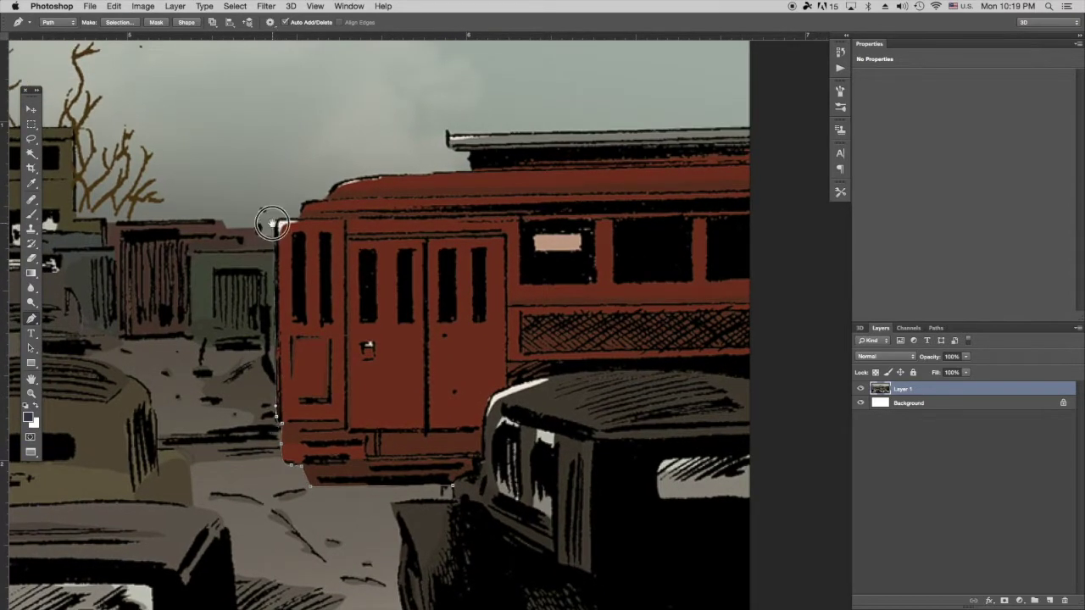
{"action": "left_click_drag", "start_coordinate": [282, 219], "coordinate": [290, 220]}
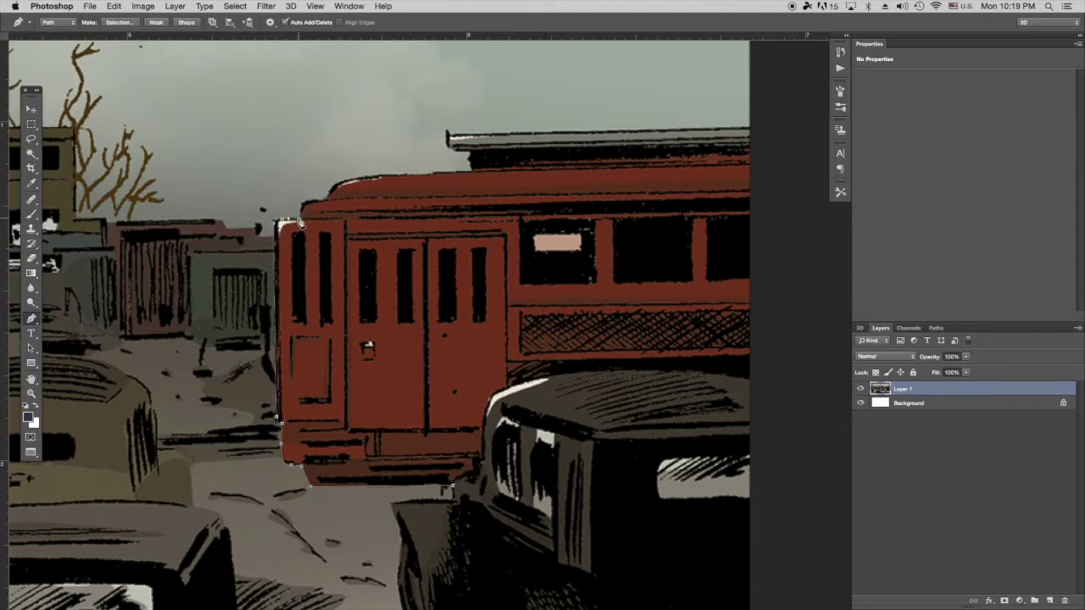
{"action": "left_click", "coordinate": [304, 203]}
{"action": "left_click", "coordinate": [314, 201]}
{"action": "mouse_move", "coordinate": [356, 179]}
{"action": "left_mouse_down"}
{"action": "mouse_move", "coordinate": [391, 175]}
{"action": "mouse_move", "coordinate": [370, 176]}
{"action": "left_mouse_up"}
{"action": "left_click", "coordinate": [469, 151]}
{"action": "left_click", "coordinate": [447, 145]}
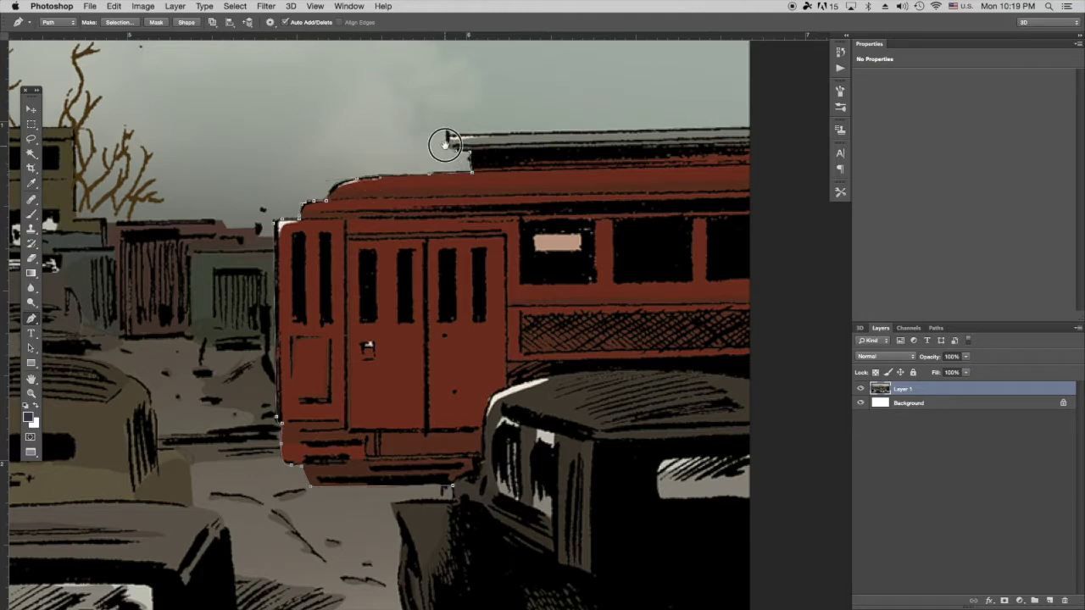
{"action": "left_click", "coordinate": [445, 130]}
{"action": "left_click_drag", "start_coordinate": [469, 156], "coordinate": [232, 176]}
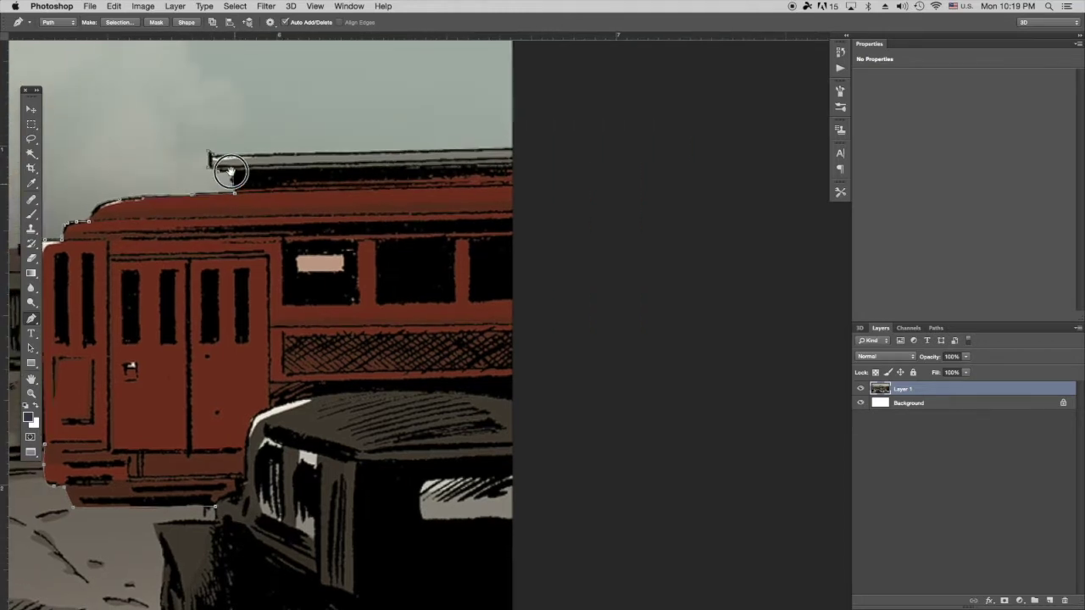
Extend the path past the image's edge, follow the black car's roof back, and close it at the trolley's bottom.
{"action": "left_click", "coordinate": [516, 147]}
{"action": "left_click_drag", "start_coordinate": [514, 348], "coordinate": [519, 260]}
{"action": "left_click", "coordinate": [542, 318]}
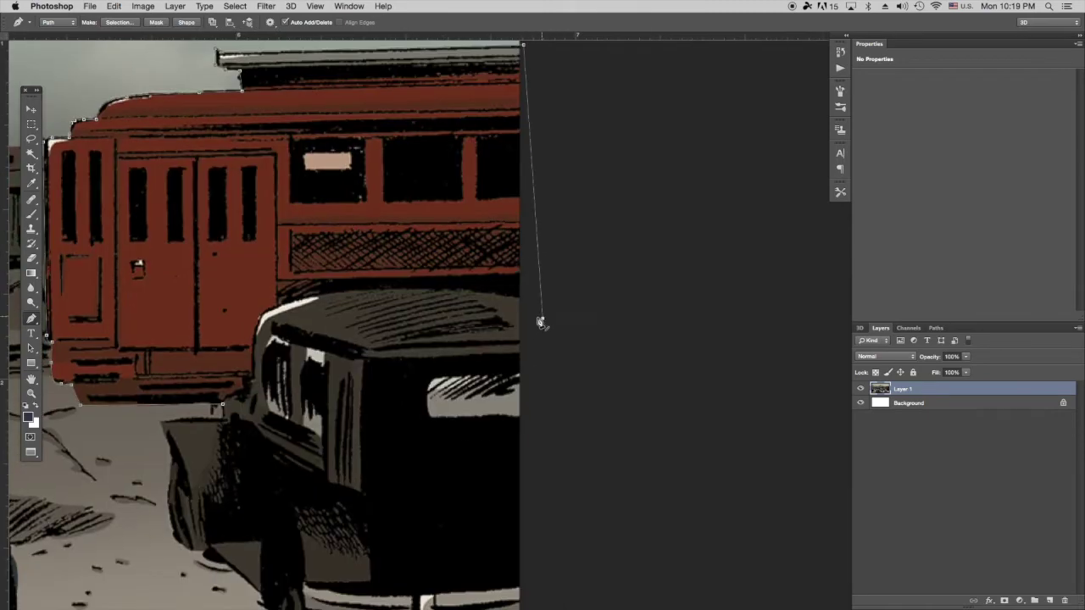
{"action": "left_click", "coordinate": [528, 309]}
{"action": "left_click", "coordinate": [516, 298]}
{"action": "left_click_drag", "start_coordinate": [323, 296], "coordinate": [269, 307]}
{"action": "left_click", "coordinate": [258, 323]}
{"action": "left_click_drag", "start_coordinate": [222, 404], "coordinate": [215, 426]}
Save the work path under the name trolley.
{"action": "left_click", "coordinate": [937, 328]}
{"action": "double_click", "coordinate": [918, 342]}
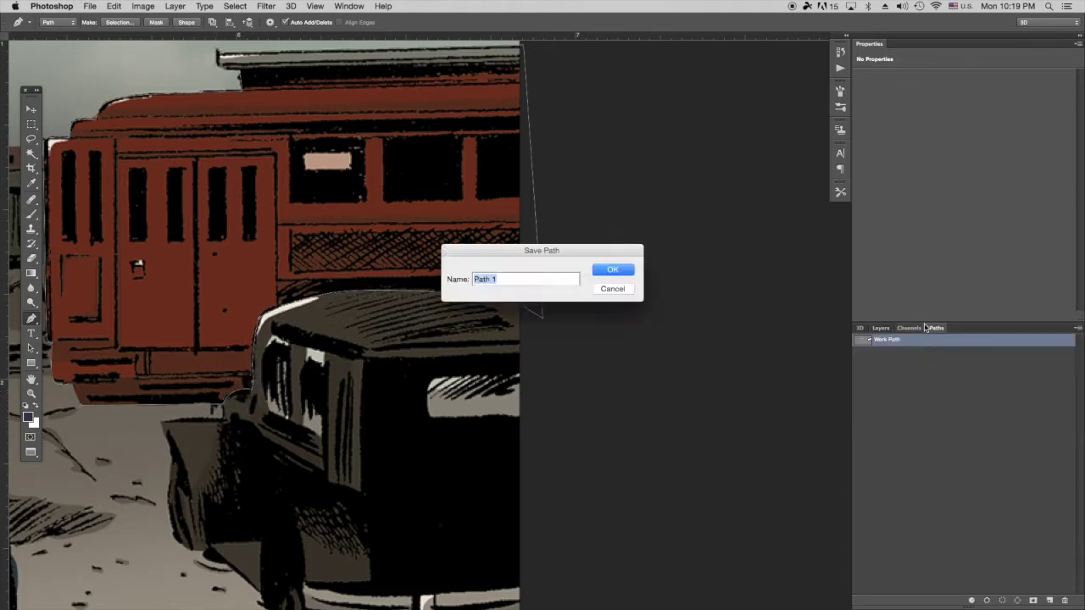
{"action": "type", "text": "trolley"}
{"action": "key", "text": "Return"}
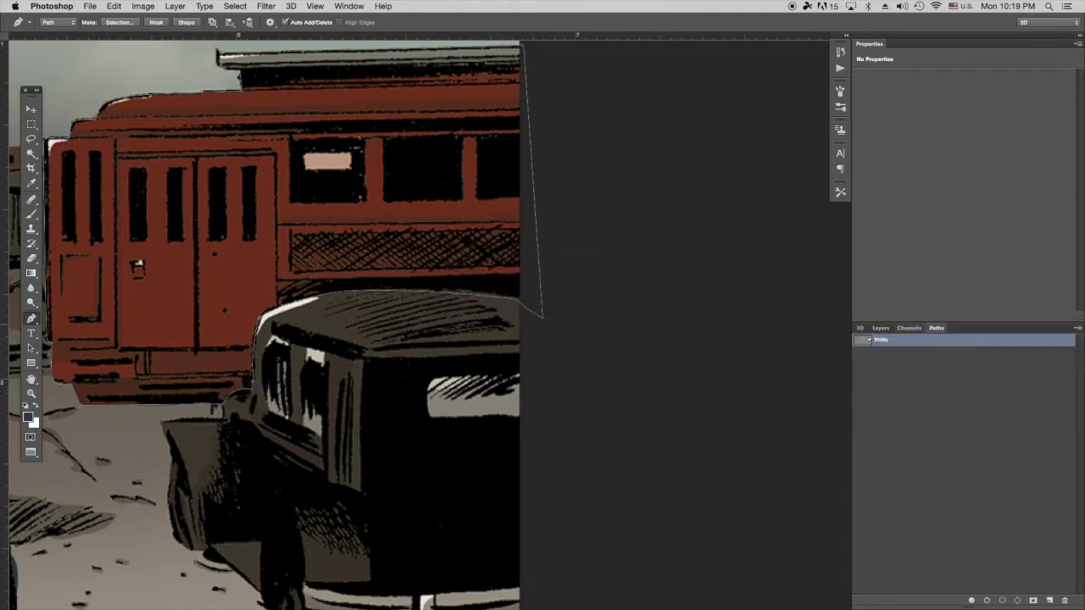
Load the trolley path as a selection, cut the trolley from Layer 1 and paste it onto its own layer.
{"action": "left_click", "coordinate": [1001, 600]}
{"action": "left_click", "coordinate": [880, 328]}
{"action": "key", "text": "Delete"}
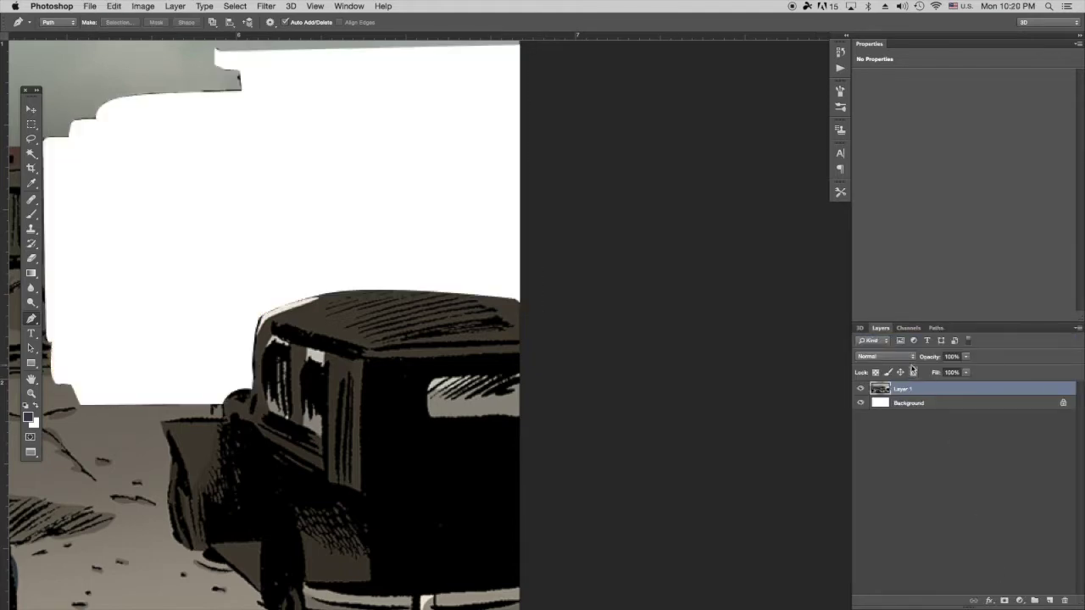
{"action": "key", "text": "super+v"}
Move the pasted trolley half up beside the bare trees and duplicate its layer.
{"action": "key", "text": "super+0"}
{"action": "key", "text": "v"}
{"action": "left_click_drag", "start_coordinate": [434, 324], "coordinate": [206, 240]}
{"action": "key", "text": "super+j"}
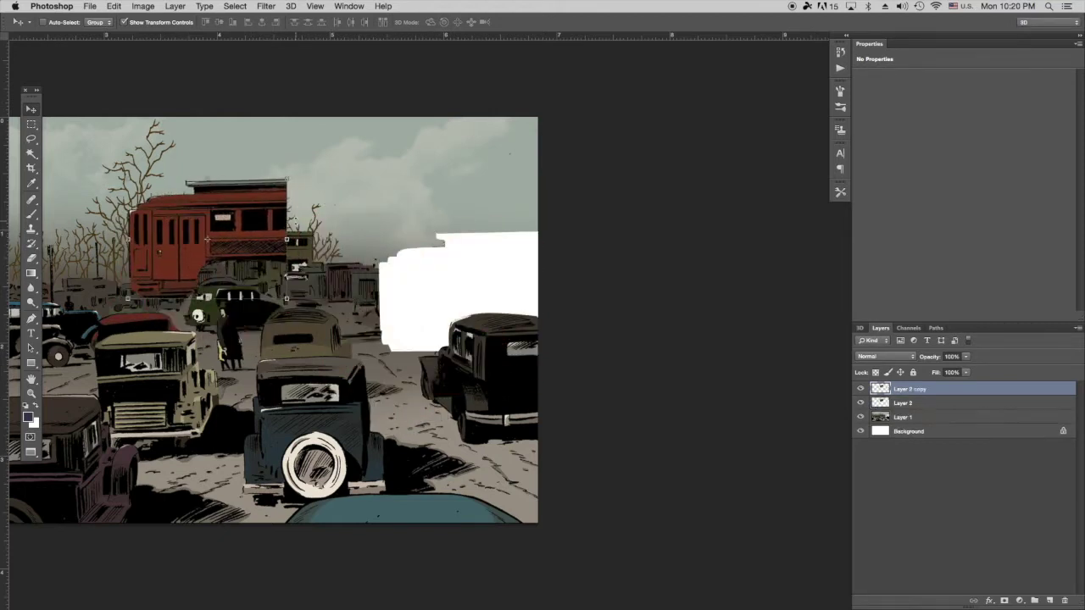
Flip the duplicated trolley half horizontally and align it with the original as the trolley's other end.
{"action": "left_click", "coordinate": [142, 6]}
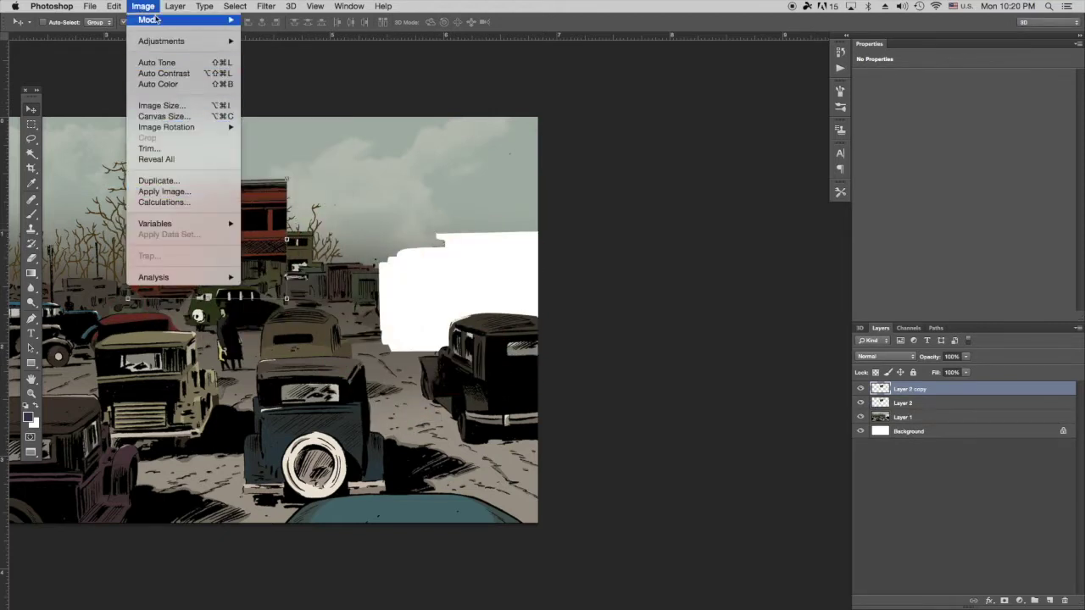
{"action": "mouse_move", "coordinate": [114, 6]}
{"action": "mouse_move", "coordinate": [146, 254]}
{"action": "left_click", "coordinate": [280, 396]}
{"action": "left_click_drag", "start_coordinate": [225, 238], "coordinate": [391, 238]}
{"action": "left_click_drag", "start_coordinate": [373, 239], "coordinate": [318, 241]}
{"action": "left_click_drag", "start_coordinate": [466, 248], "coordinate": [466, 245]}
{"action": "key", "text": "Return"}
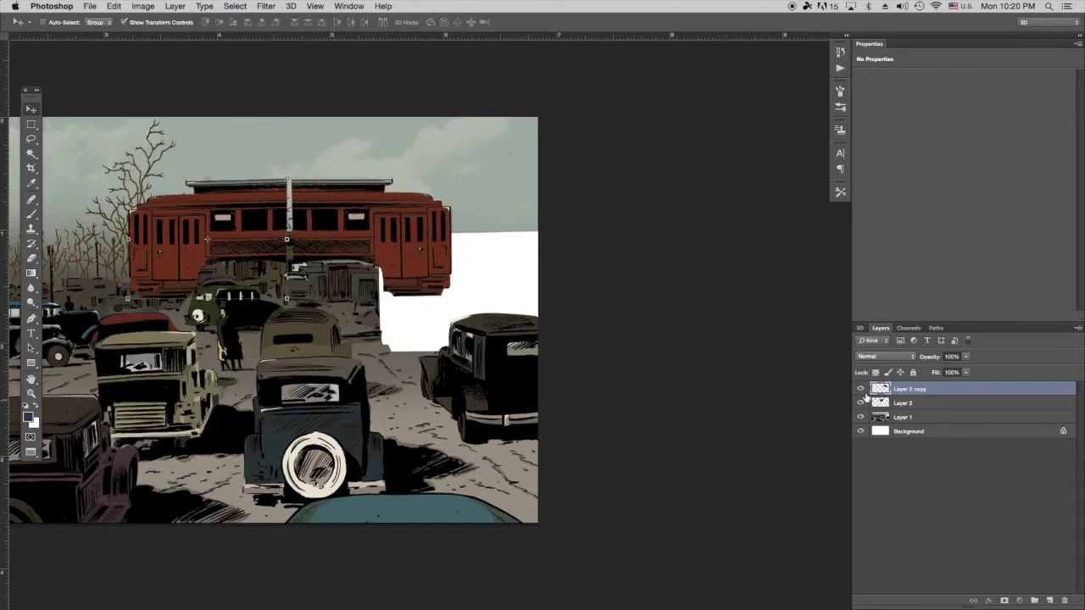
Shift and slightly rotate the Layer 2 trolley half with Free Transform so that it meets the mirrored half.
{"action": "left_click", "coordinate": [875, 403]}
{"action": "key", "text": "super+t"}
{"action": "left_click_drag", "start_coordinate": [208, 239], "coordinate": [260, 240]}
{"action": "left_click_drag", "start_coordinate": [112, 243], "coordinate": [112, 240]}
{"action": "left_click_drag", "start_coordinate": [193, 225], "coordinate": [200, 224]}
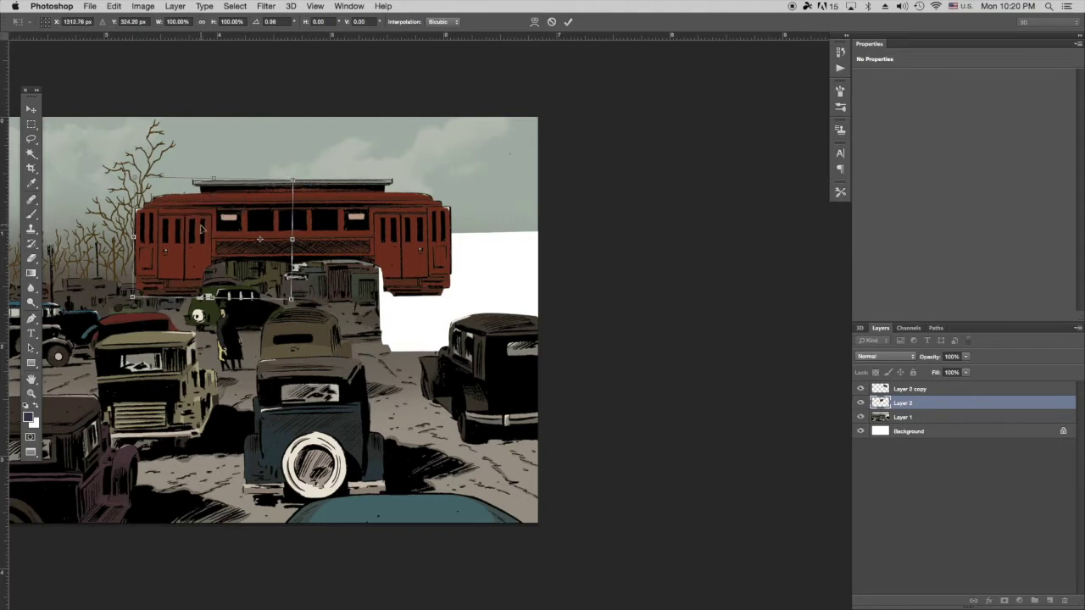
{"action": "key", "text": "Return"}
Hide Layer 1, turn off the transform controls and nudge Layer 2 into alignment with the mirrored half.
{"action": "left_click", "coordinate": [859, 417]}
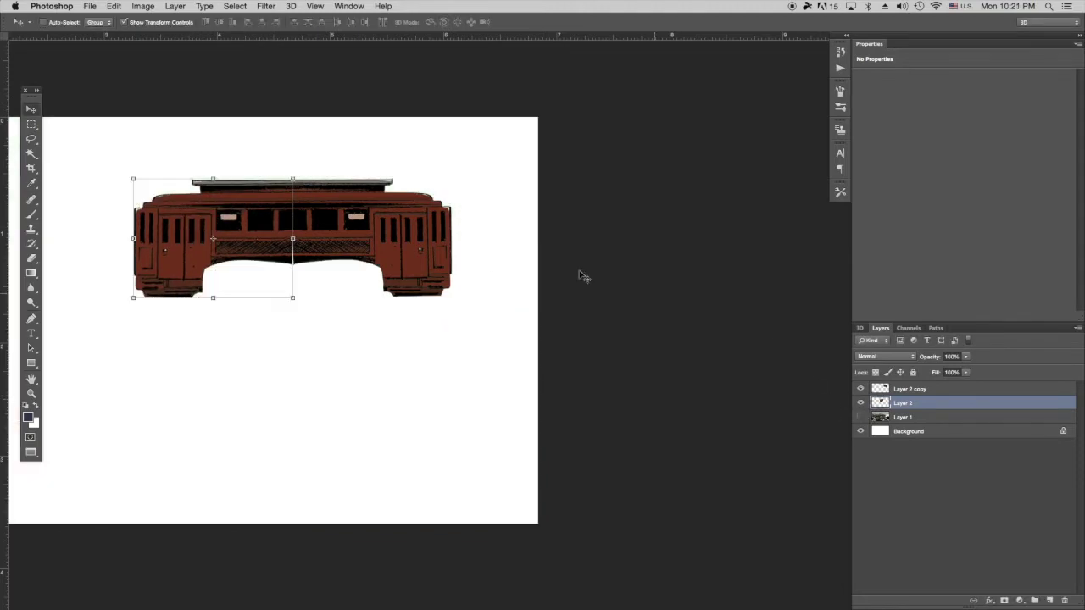
{"action": "left_click", "coordinate": [125, 22]}
{"action": "key", "text": "super+equal"}
{"action": "left_click_drag", "start_coordinate": [415, 242], "coordinate": [422, 245]}
{"action": "key", "text": "Down"}
{"action": "key", "text": "Down"}
{"action": "key", "text": "Down"}
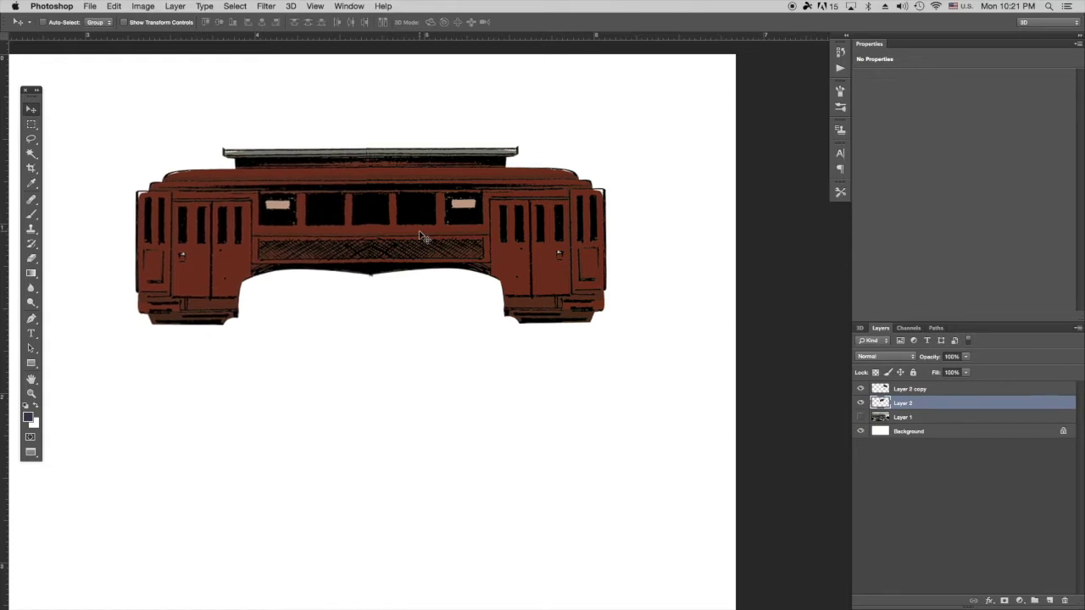
{"action": "key", "text": "Right"}
Select the complete outer door leaf on the Layer 2 trolley half and copy it to a new layer.
{"action": "key", "text": "m"}
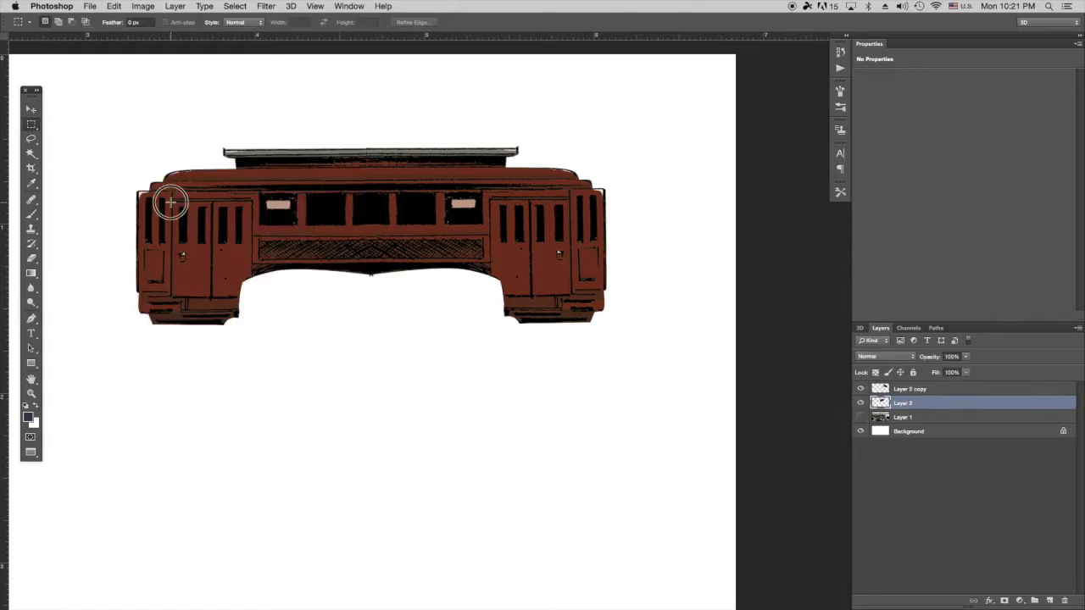
{"action": "left_click_drag", "start_coordinate": [170, 199], "coordinate": [217, 293]}
{"action": "key", "text": "super+j"}
Place the copied door leaf over the cut-off door on the mirrored half and bring its layer to the top.
{"action": "left_click", "coordinate": [32, 110]}
{"action": "left_click_drag", "start_coordinate": [204, 227], "coordinate": [500, 235]}
{"action": "left_click_drag", "start_coordinate": [881, 403], "coordinate": [881, 384]}
{"action": "left_click_drag", "start_coordinate": [485, 245], "coordinate": [505, 236]}
Fit the copied door leaf precisely beside the neighbouring door with Free Transform.
{"action": "key", "text": "super+t"}
{"action": "left_click_drag", "start_coordinate": [509, 302], "coordinate": [509, 318]}
{"action": "key", "text": "Return"}
{"action": "key", "text": "Return"}
{"action": "left_click_drag", "start_coordinate": [512, 277], "coordinate": [517, 278]}
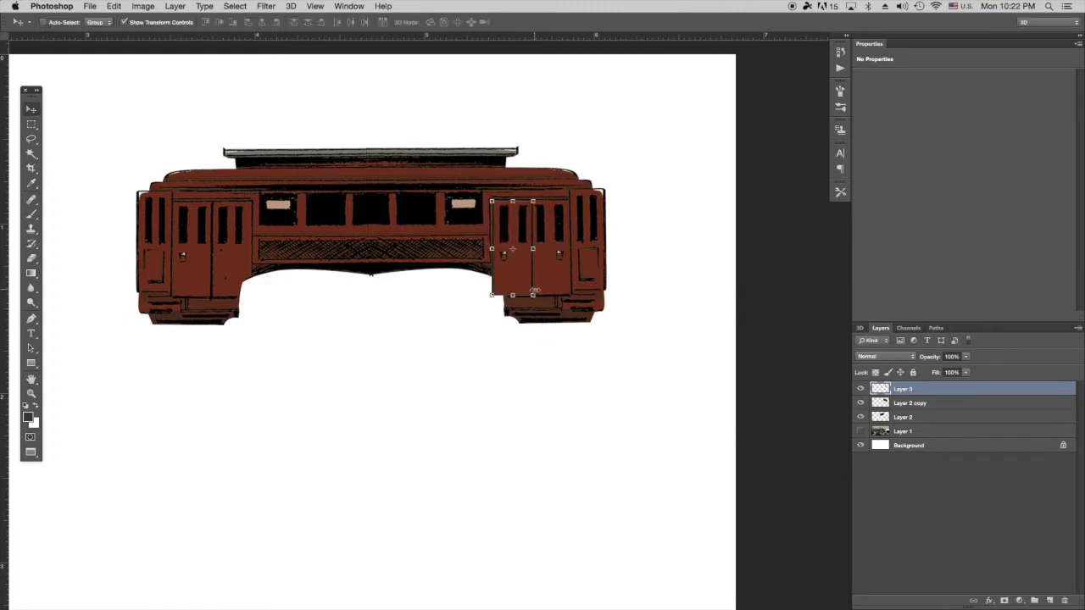
{"action": "left_click_drag", "start_coordinate": [514, 319], "coordinate": [514, 384]}
{"action": "key", "text": "Return"}
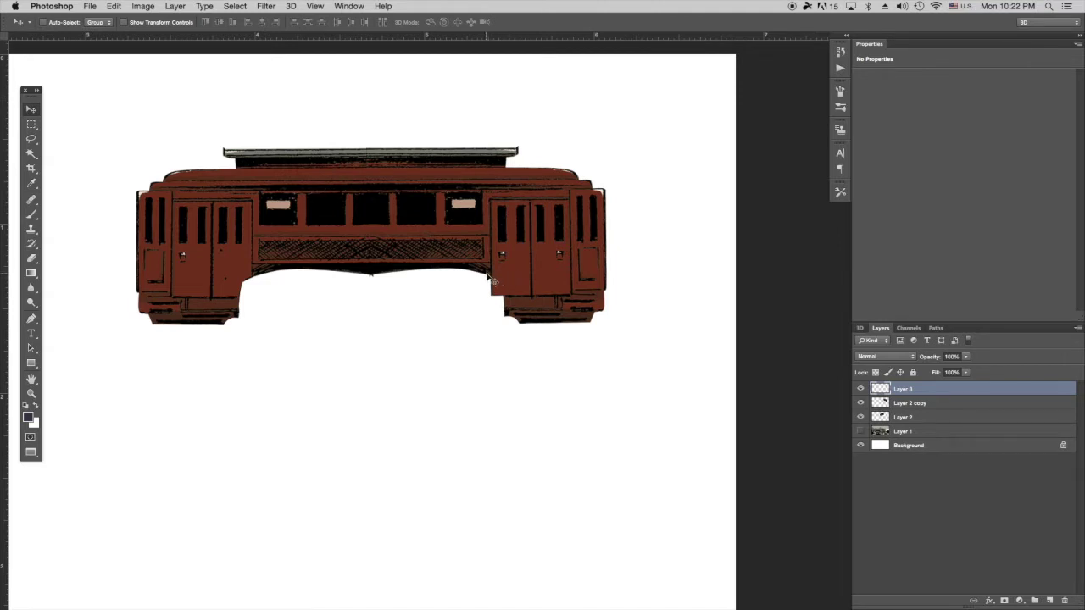
Duplicate the door leaf onto the cut-off door of the original half and hide the transform controls.
{"action": "left_click_drag", "start_coordinate": [490, 280], "coordinate": [235, 329]}
{"action": "left_click", "coordinate": [125, 22]}
{"action": "key", "text": "Return"}
{"action": "left_click", "coordinate": [124, 22]}
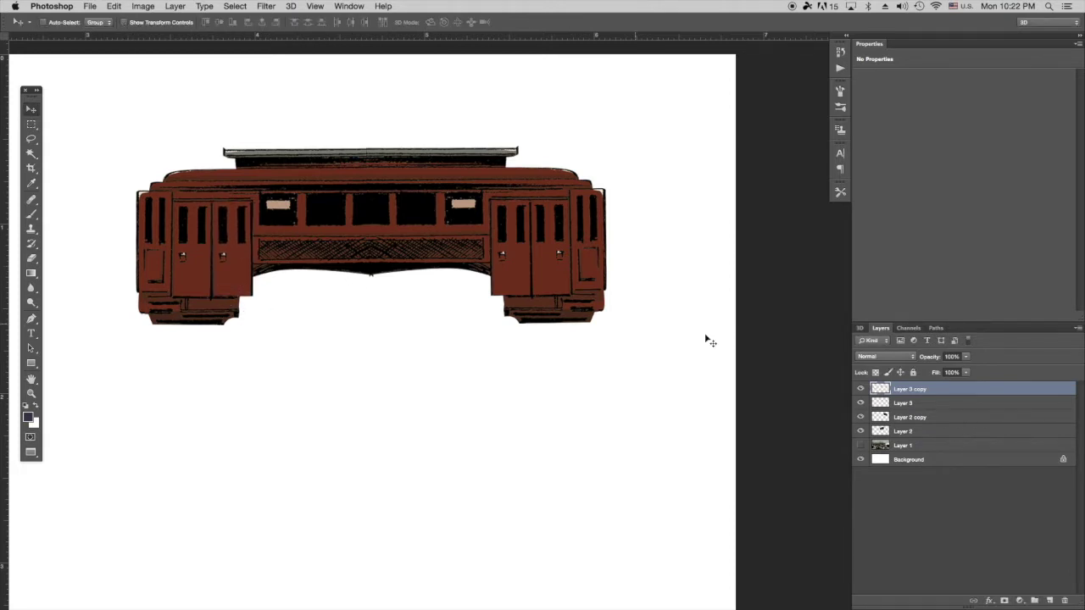
Apply a thin black outside Stroke layer style to both door layers, Layer 3 copy and Layer 3.
{"action": "double_click", "coordinate": [944, 390]}
{"action": "left_click", "coordinate": [761, 389]}
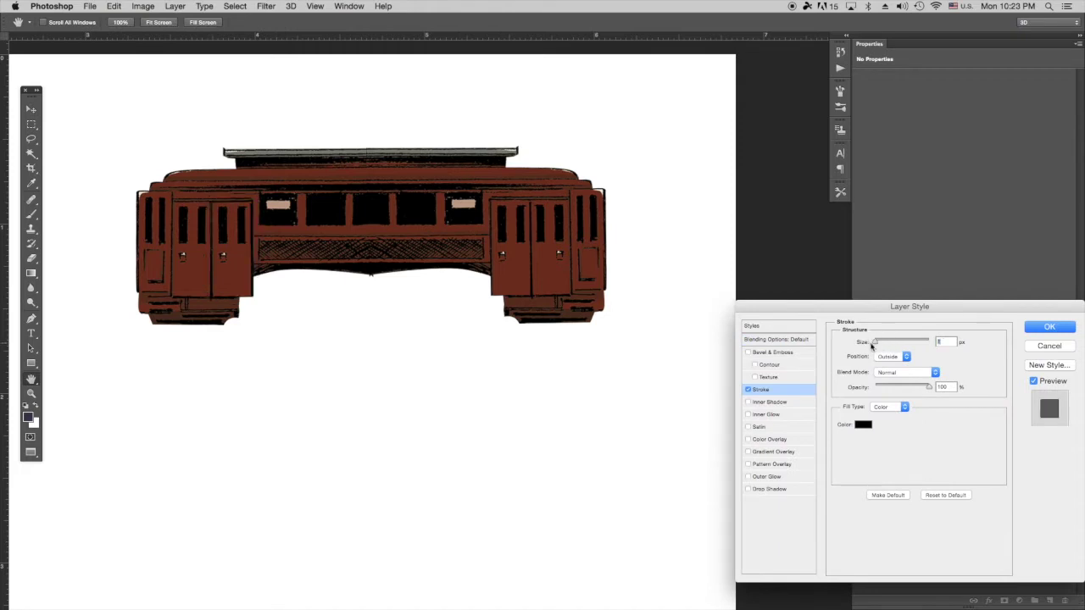
{"action": "left_click", "coordinate": [1050, 327]}
{"action": "left_click", "coordinate": [879, 425]}
{"action": "double_click", "coordinate": [941, 424]}
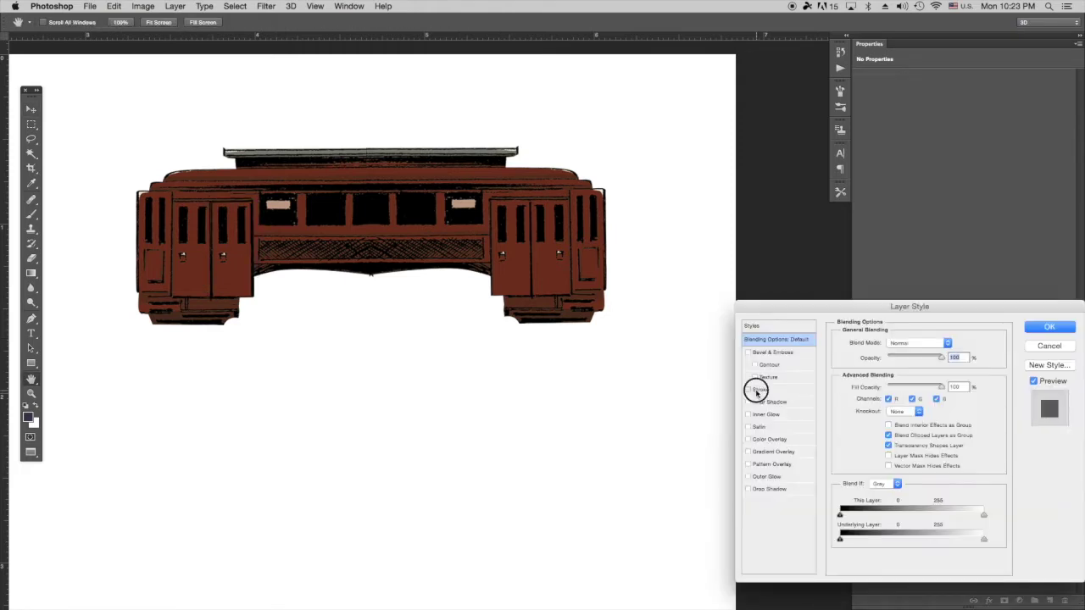
{"action": "left_click", "coordinate": [761, 389]}
{"action": "left_click", "coordinate": [939, 342]}
{"action": "key", "text": "Return"}
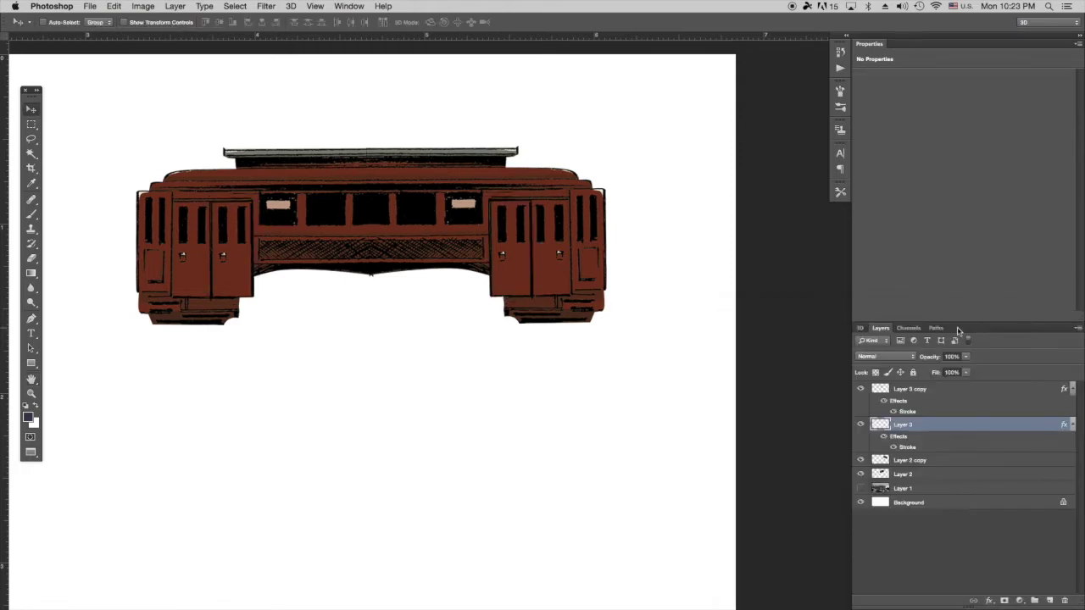
Nudge the two trolley halves, Layer 2 copy and Layer 2, so their lines align at the centre seam.
{"action": "left_click", "coordinate": [860, 461]}
{"action": "left_click", "coordinate": [859, 460]}
{"action": "key", "text": "super+equal"}
{"action": "key", "text": "super+equal"}
{"action": "key", "text": "super+equal"}
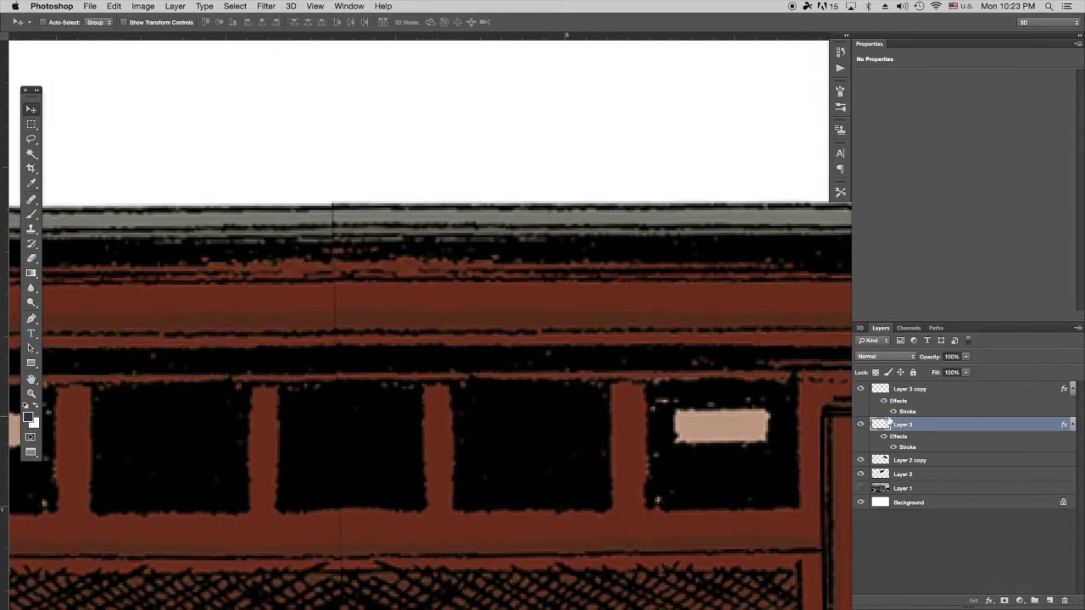
{"action": "left_click", "coordinate": [859, 390]}
{"action": "left_click", "coordinate": [881, 461]}
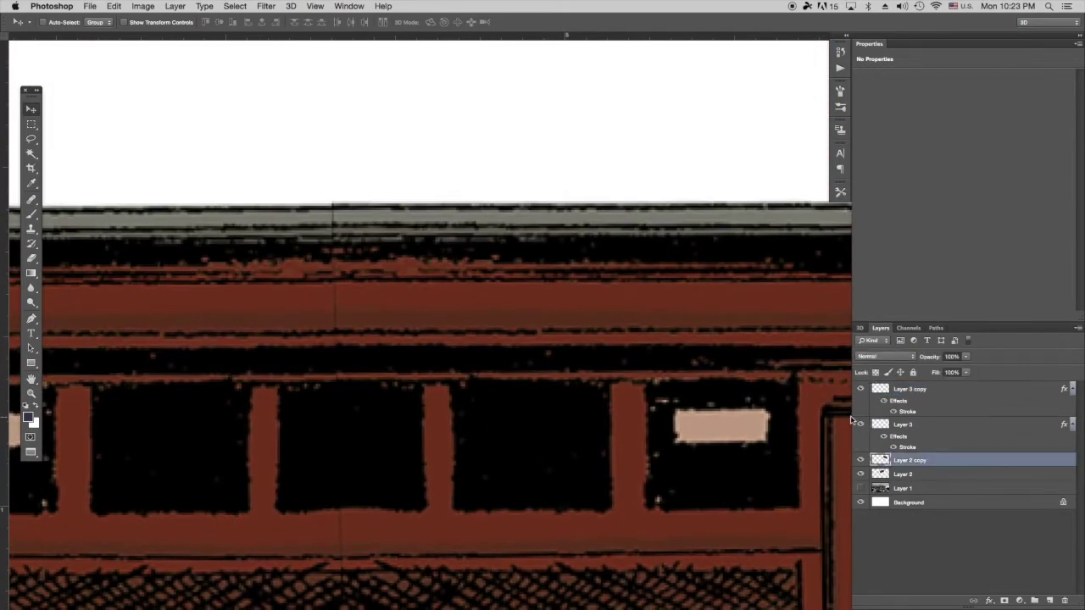
{"action": "left_click", "coordinate": [882, 477]}
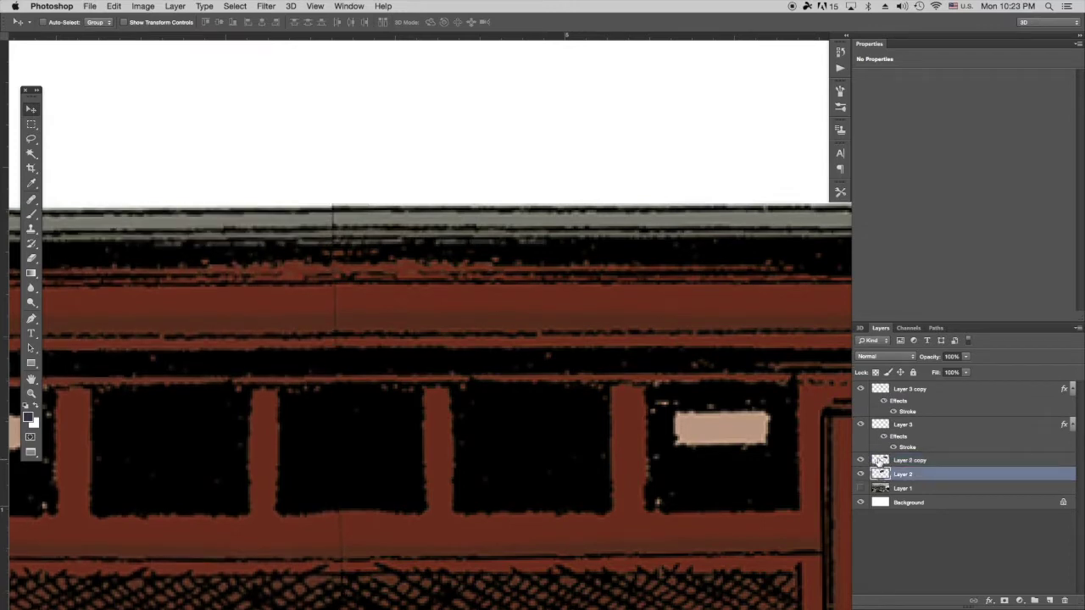
Add a layer mask to Layer 2 copy and paint out the vertical centre seam with a small black brush.
{"action": "left_click", "coordinate": [882, 460]}
{"action": "left_click", "coordinate": [1005, 600]}
{"action": "key", "text": "b"}
{"action": "key", "text": "x"}
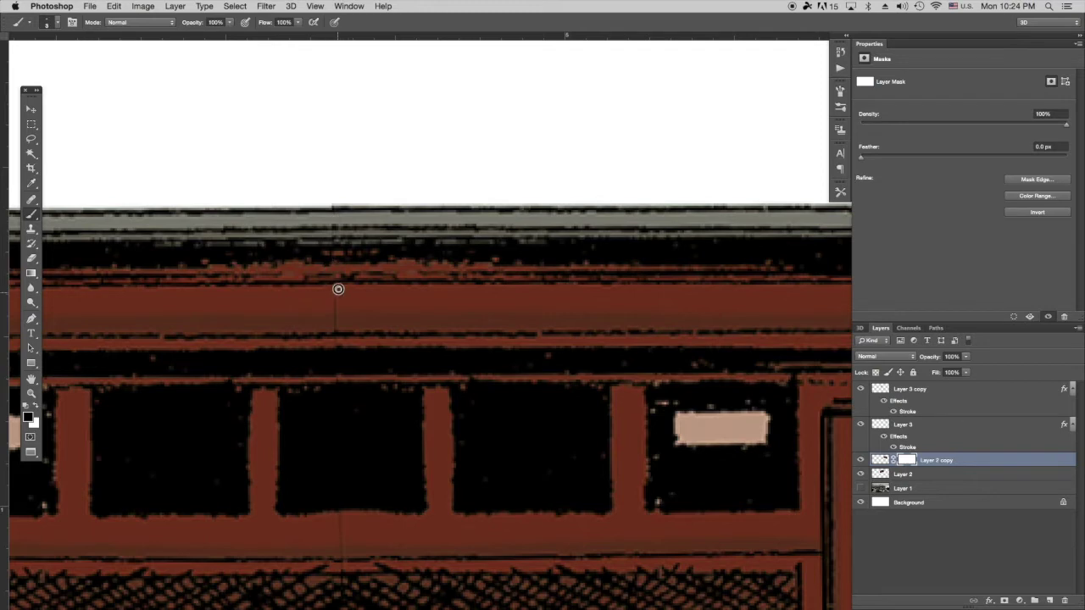
{"action": "scroll", "coordinate": [338, 379], "scroll_direction": "down", "scroll_amount": 3}
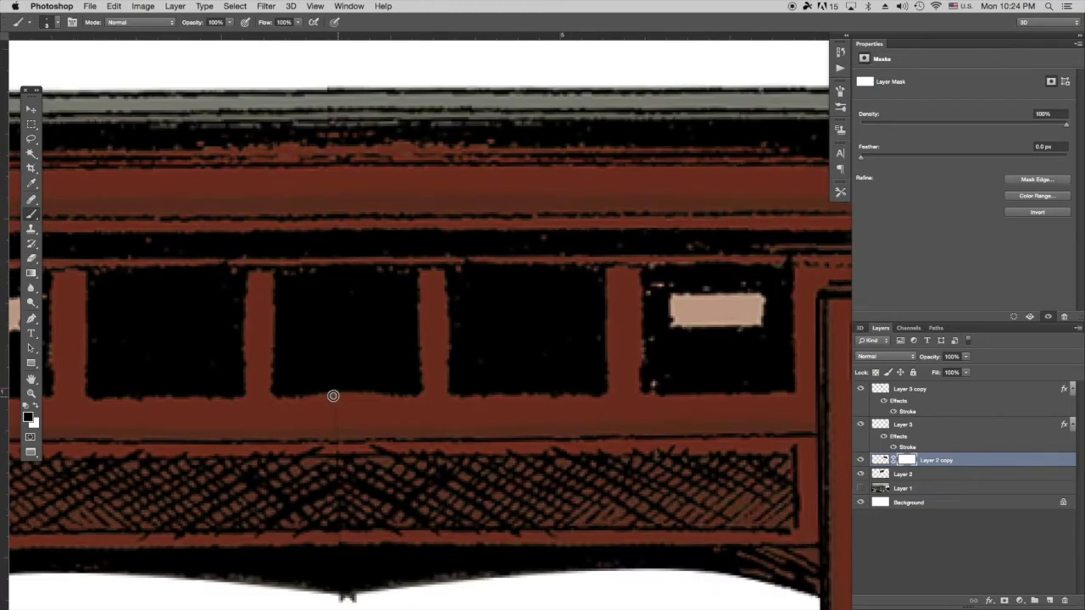
{"action": "scroll", "coordinate": [336, 435], "scroll_direction": "down", "scroll_amount": 2}
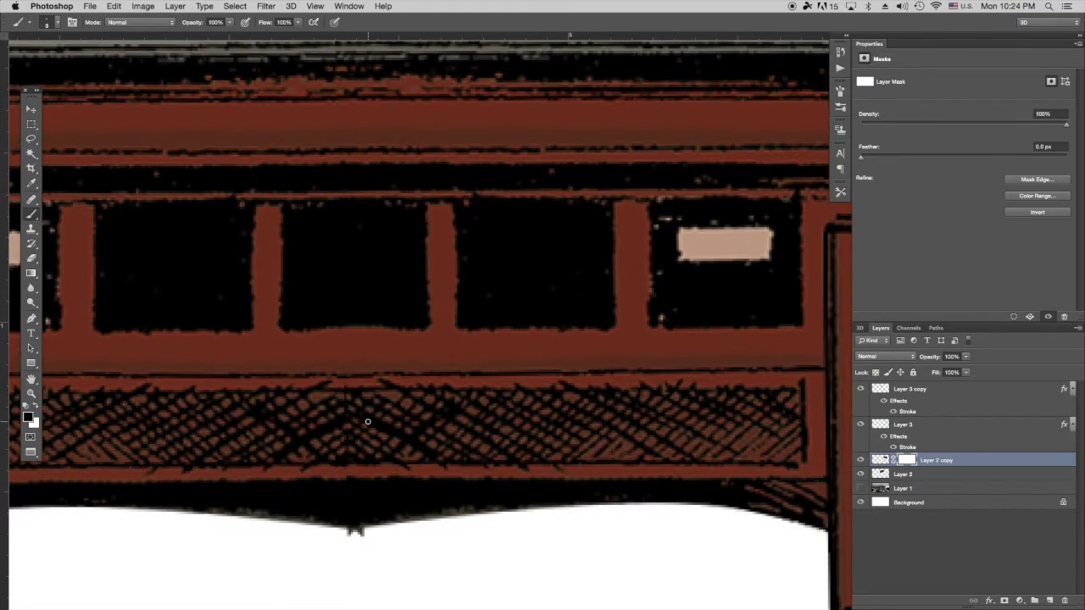
Select the left half of the cross-hatched panel below the windows with the Rectangular Marquee.
{"action": "left_click", "coordinate": [31, 124]}
{"action": "key", "text": "super+0"}
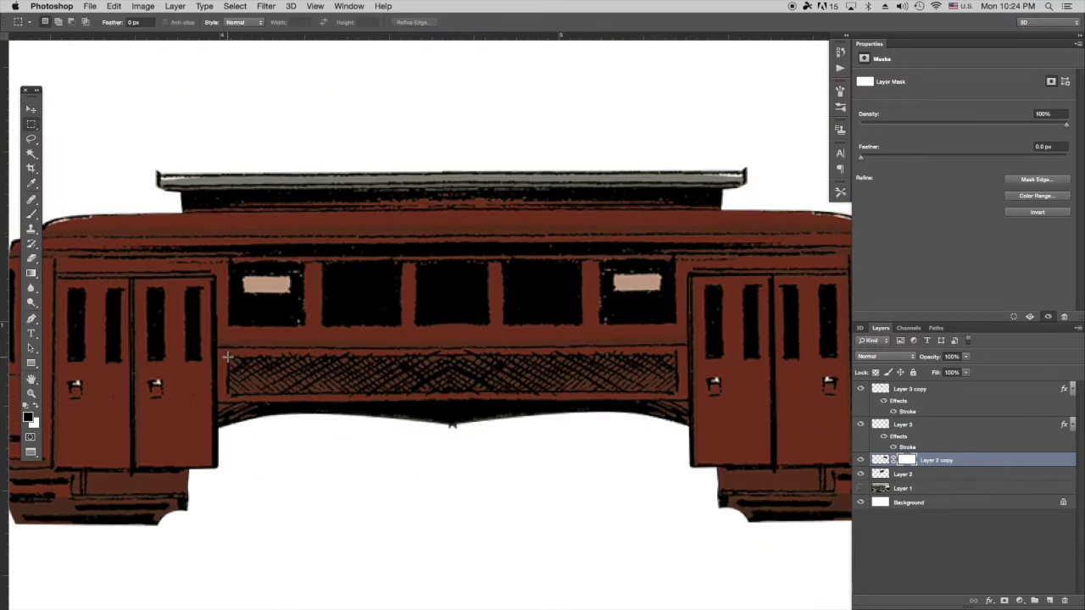
{"action": "mouse_move", "coordinate": [228, 357]}
{"action": "left_mouse_down"}
{"action": "mouse_move", "coordinate": [469, 383]}
{"action": "mouse_move", "coordinate": [451, 395]}
{"action": "left_mouse_up"}
{"action": "left_click", "coordinate": [113, 6]}
{"action": "left_click", "coordinate": [125, 96]}
{"action": "key", "text": "super+d"}
{"action": "key", "text": "super+v"}
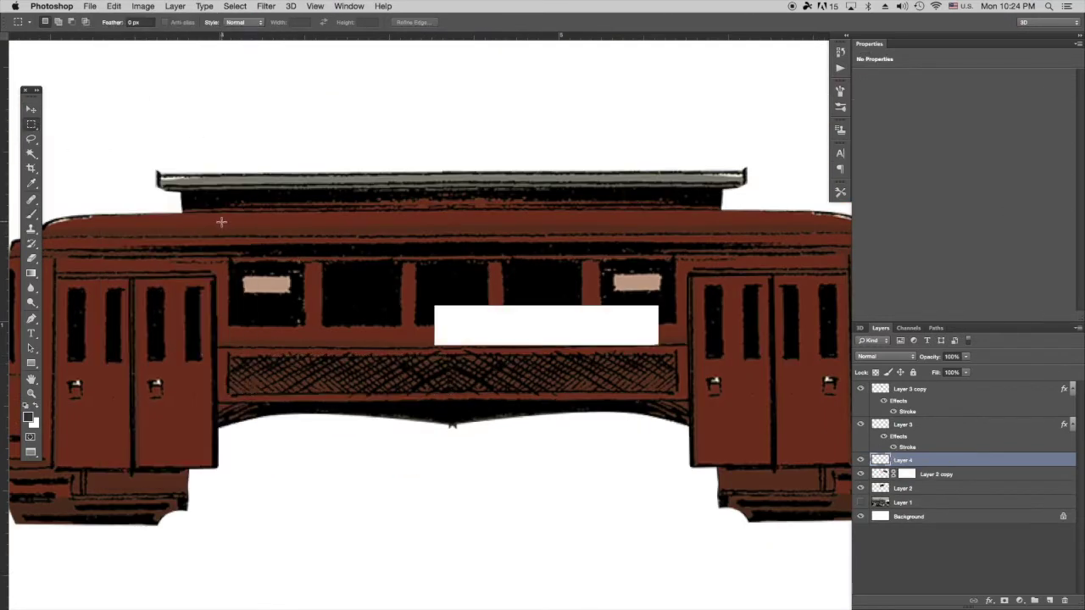
{"action": "key", "text": "super+z"}
Reselect the hatched panel area on Layer 2 and copy and paste it as a new layer.
{"action": "left_click", "coordinate": [882, 475]}
{"action": "left_click", "coordinate": [235, 6]}
{"action": "left_click", "coordinate": [242, 42]}
{"action": "left_click", "coordinate": [114, 6]}
{"action": "left_click", "coordinate": [127, 88]}
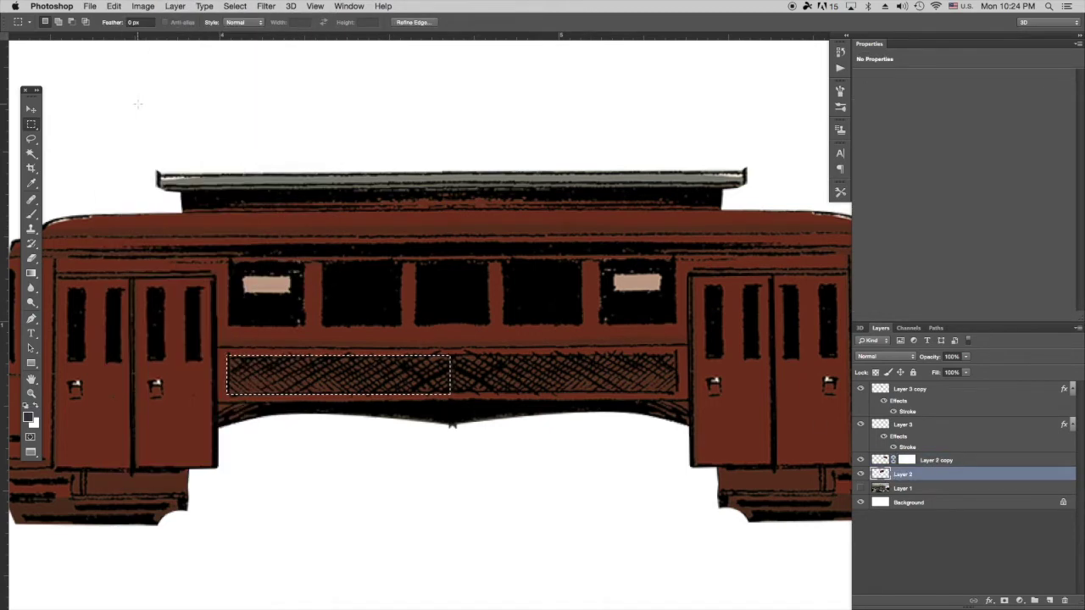
{"action": "key", "text": "super+v"}
Bring the pasted hatch layer to the top and place it over the right half of the hatched panel.
{"action": "left_click", "coordinate": [31, 109]}
{"action": "left_click_drag", "start_coordinate": [274, 158], "coordinate": [73, 203]}
{"action": "left_click_drag", "start_coordinate": [879, 474], "coordinate": [888, 385]}
{"action": "left_click_drag", "start_coordinate": [345, 372], "coordinate": [560, 375]}
Stretch the hatch copy slightly past the centre, then add a layer mask and paint out its visible seam.
{"action": "left_click", "coordinate": [124, 23]}
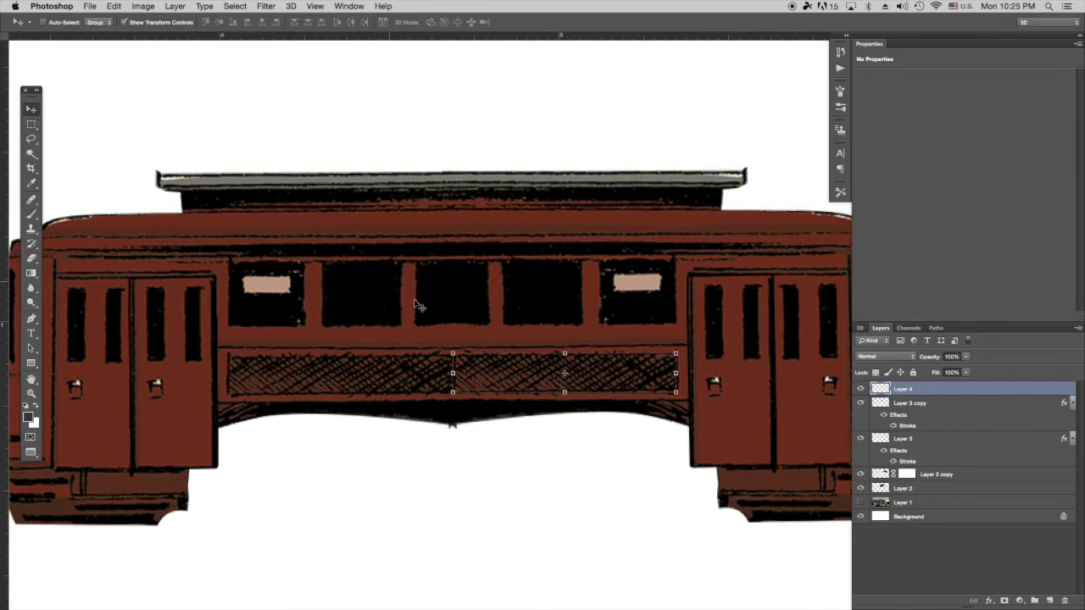
{"action": "left_click_drag", "start_coordinate": [452, 373], "coordinate": [439, 373]}
{"action": "double_click", "coordinate": [459, 372]}
{"action": "left_click", "coordinate": [124, 22]}
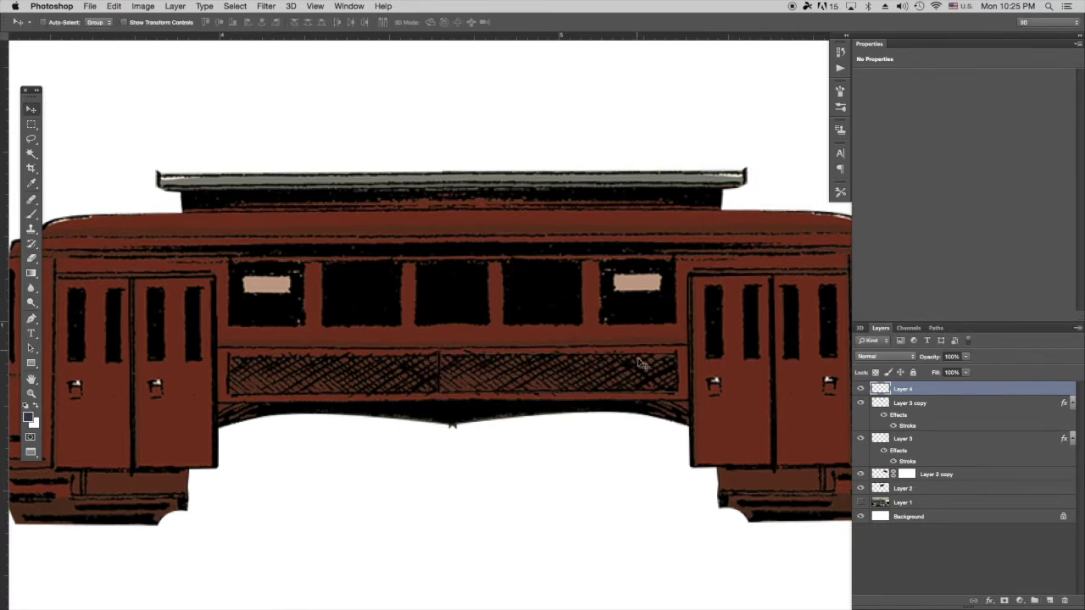
{"action": "left_click", "coordinate": [1003, 600]}
{"action": "key", "text": "b"}
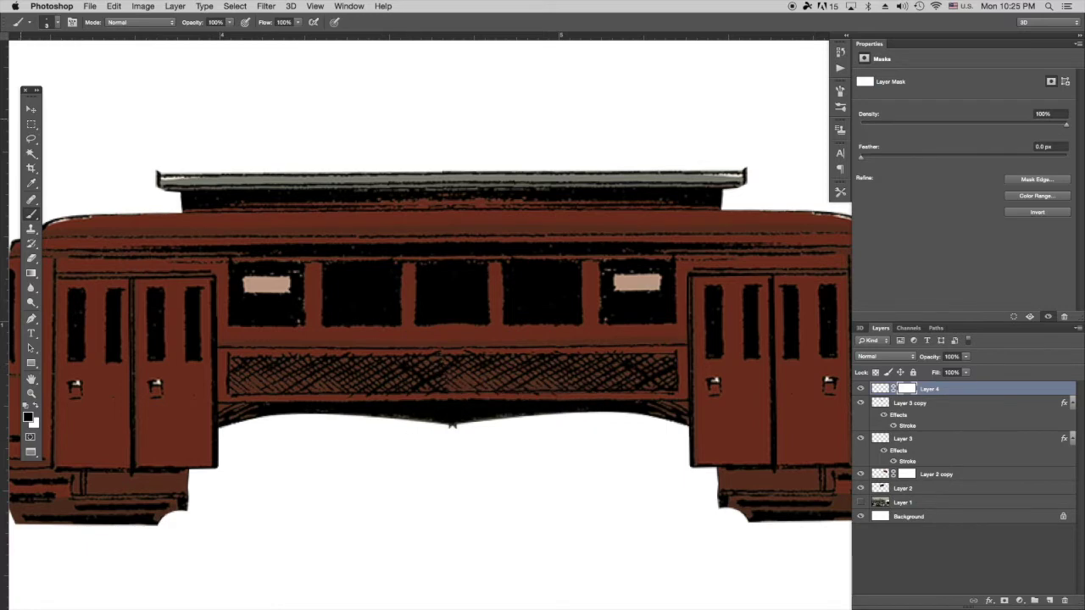
Copy the second black window with a Magic Wand selection and place the copy over the uneven middle window.
{"action": "key", "text": "w"}
{"action": "left_click", "coordinate": [337, 291]}
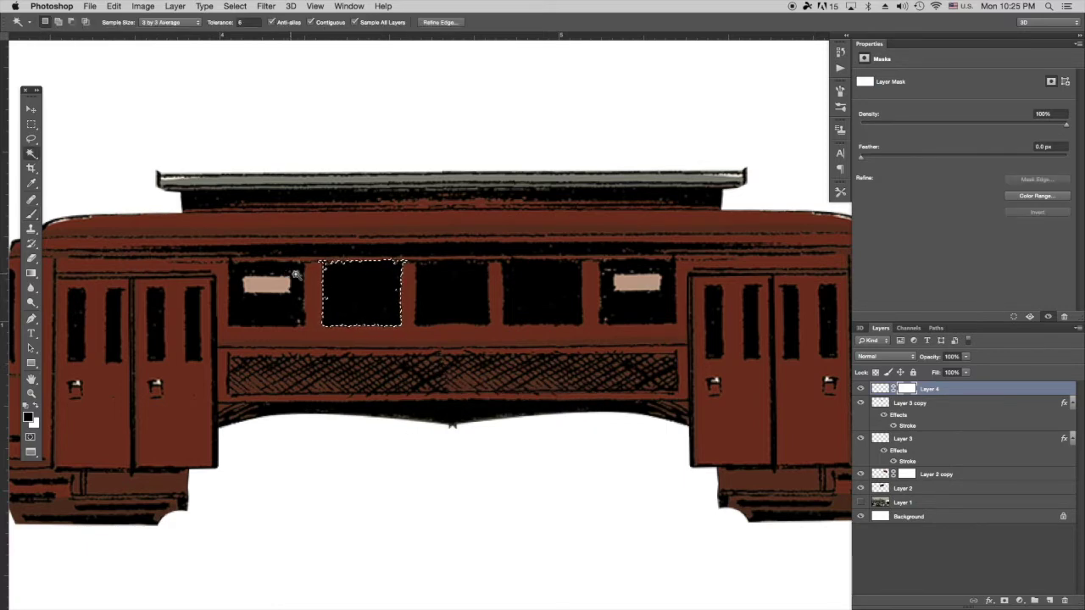
{"action": "left_click", "coordinate": [113, 7]}
{"action": "left_click", "coordinate": [134, 105]}
{"action": "key", "text": "super+d"}
{"action": "key", "text": "super+v"}
{"action": "key", "text": "v"}
{"action": "left_click_drag", "start_coordinate": [518, 301], "coordinate": [422, 268]}
Activate the layer mask of Layer 2 copy for painting with the Brush.
{"action": "key", "text": "super+equal"}
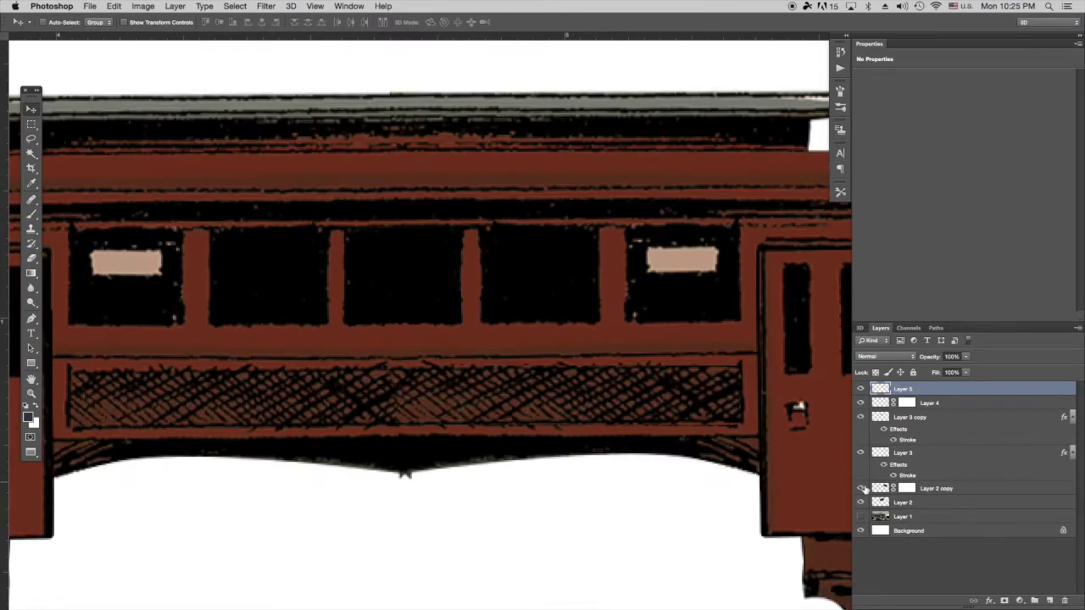
{"action": "left_click", "coordinate": [907, 488]}
{"action": "key", "text": "b"}
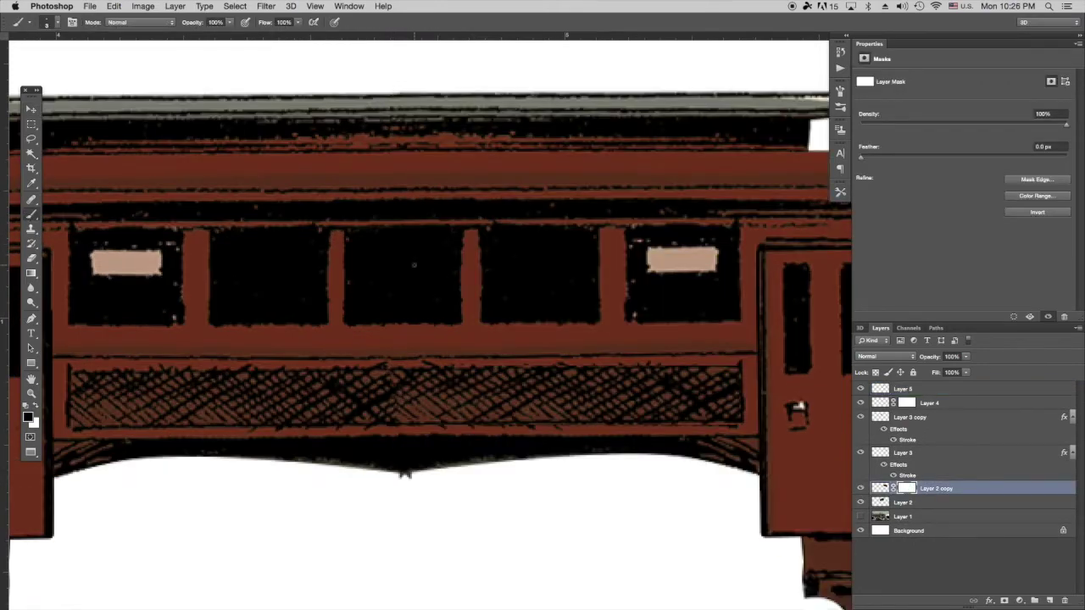
Examine the whole trolley and the open gap beneath it between the two end steps.
{"action": "left_click", "coordinate": [31, 107]}
{"action": "key", "text": "super+minus"}
{"action": "key", "text": "super+minus"}
{"action": "key", "text": "super+minus"}
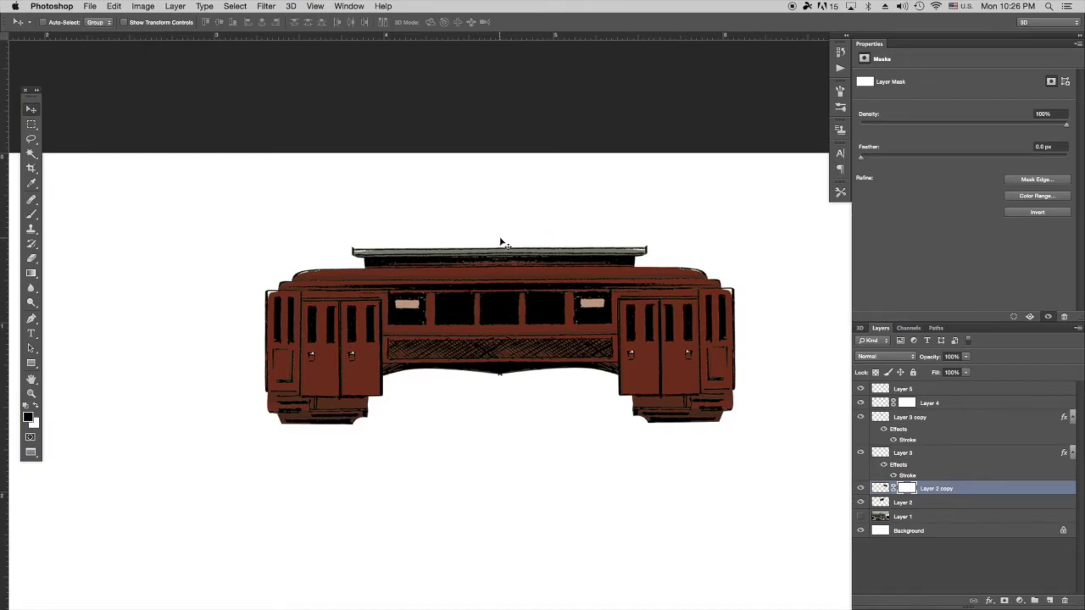
{"action": "key", "text": "super+equal"}
{"action": "key", "text": "super+equal"}
{"action": "left_click_drag", "start_coordinate": [184, 465], "coordinate": [537, 223]}
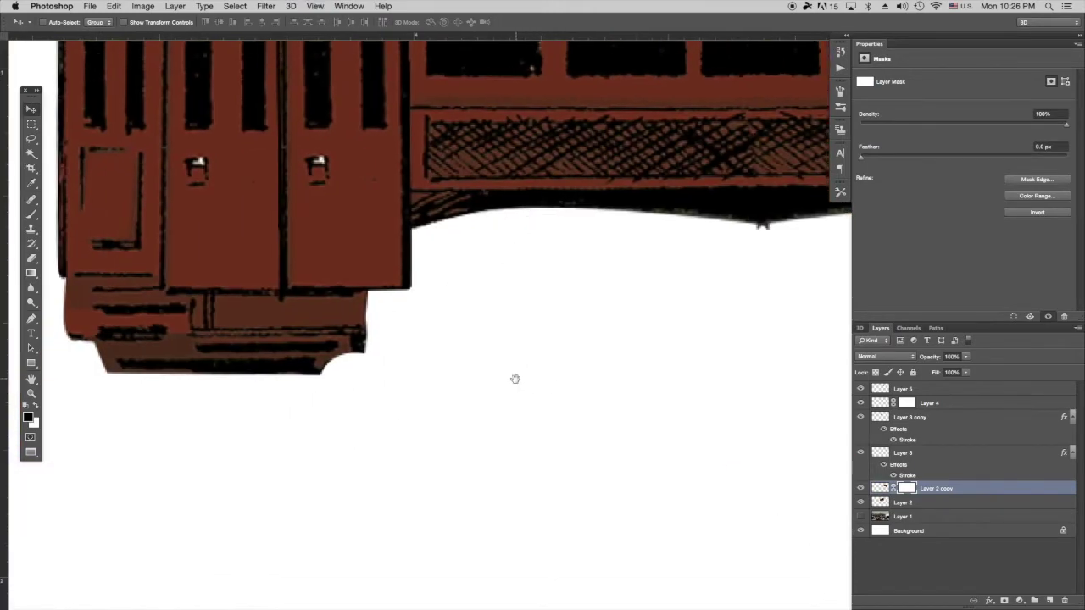
{"action": "left_click_drag", "start_coordinate": [515, 378], "coordinate": [478, 379]}
{"action": "key", "text": "super+minus"}
{"action": "key", "text": "super+minus"}
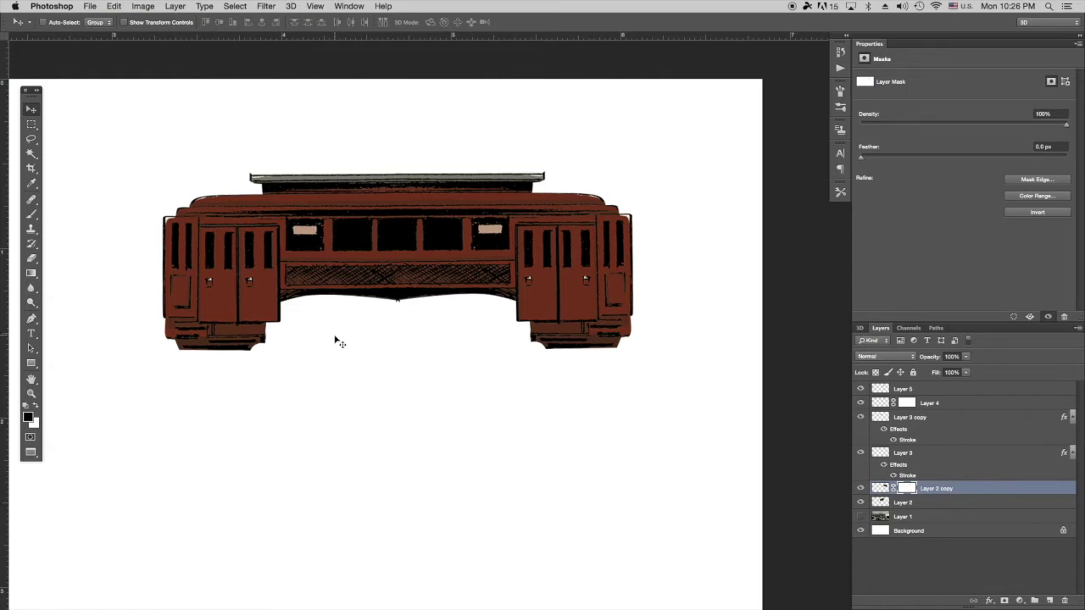
{"action": "left_click", "coordinate": [28, 417]}
{"action": "left_click", "coordinate": [201, 343]}
{"action": "left_click", "coordinate": [868, 296]}
Make Layer 2 active and sample the dark brown of the lower step, #49291c, as the foreground colour.
{"action": "left_click", "coordinate": [879, 504]}
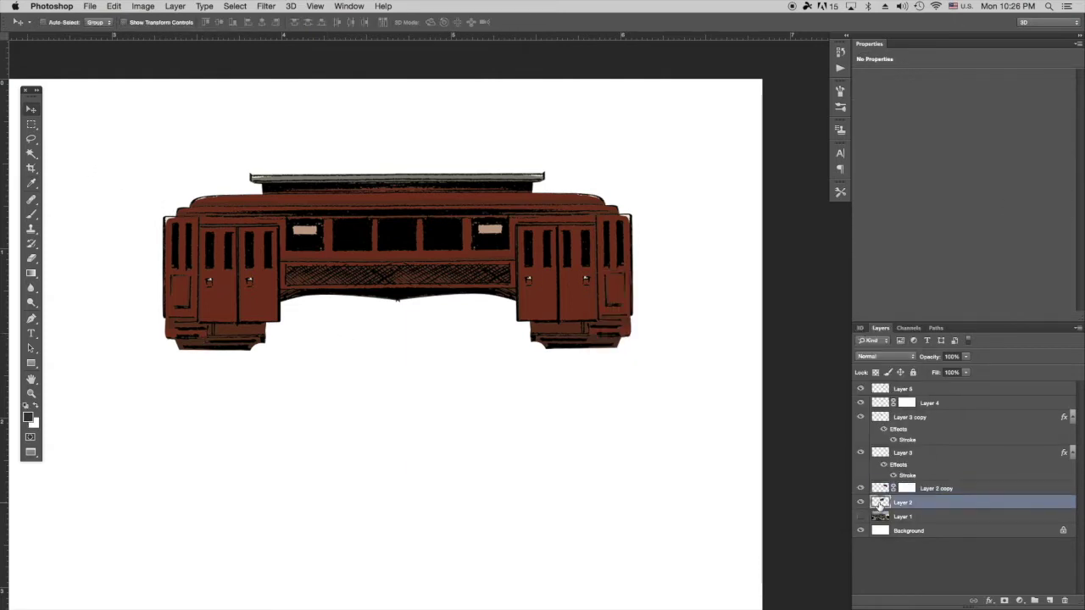
{"action": "left_click", "coordinate": [28, 417]}
{"action": "left_click", "coordinate": [203, 344]}
{"action": "left_click", "coordinate": [838, 297]}
Lasso the open area beneath the trolley and fill it with the brown on a new layer below Layer 2.
{"action": "left_click", "coordinate": [31, 138]}
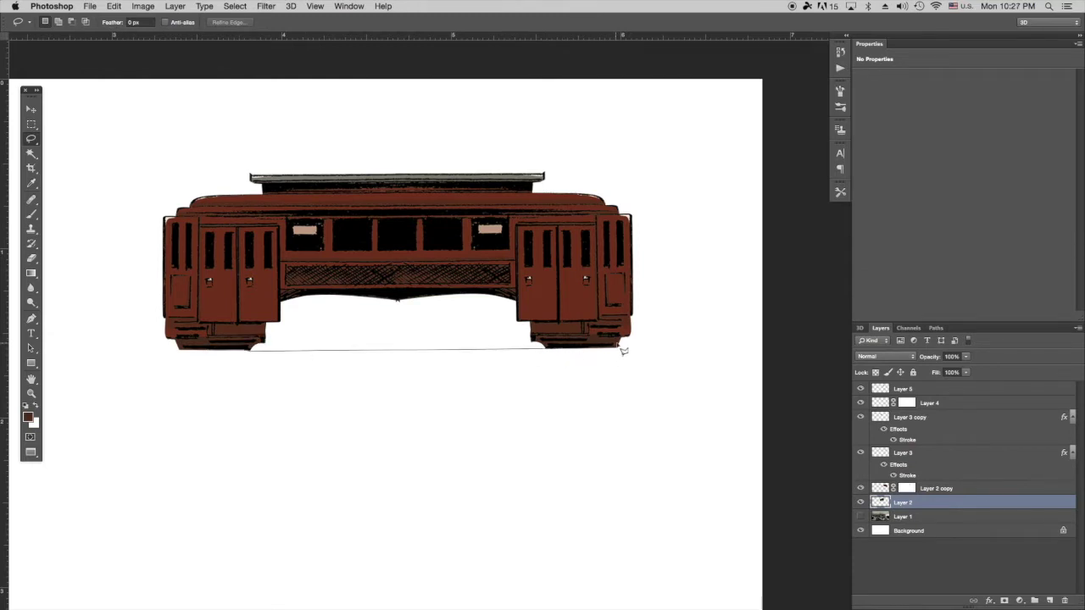
{"action": "left_click", "coordinate": [242, 350], "text": "alt"}
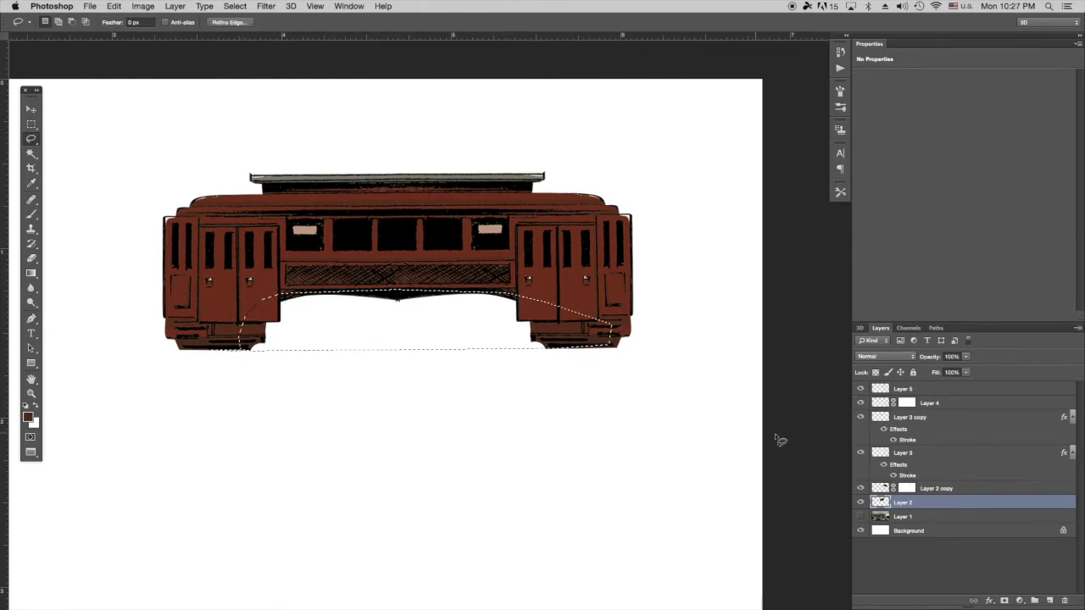
{"action": "left_click", "coordinate": [1050, 601]}
{"action": "left_click_drag", "start_coordinate": [935, 504], "coordinate": [926, 519]}
{"action": "key", "text": "alt+BackSpace"}
{"action": "key", "text": "super+d"}
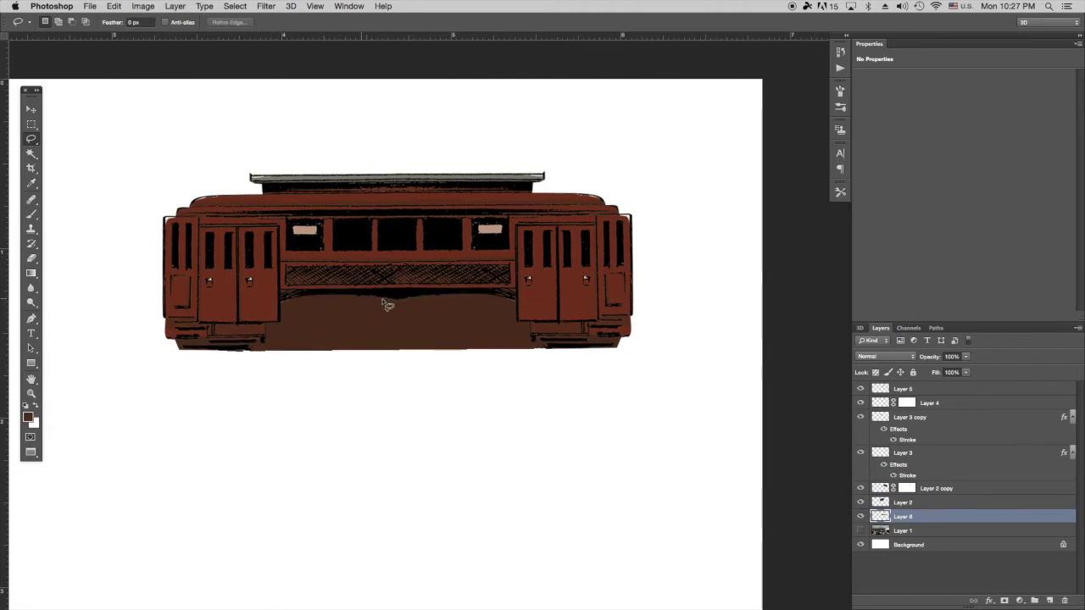
Select a wide rectangle over the upper part of the brown underside, between the inner doors.
{"action": "key", "text": "super+plus"}
{"action": "key", "text": "super+plus"}
{"action": "left_click_drag", "start_coordinate": [59, 400], "coordinate": [515, 380]}
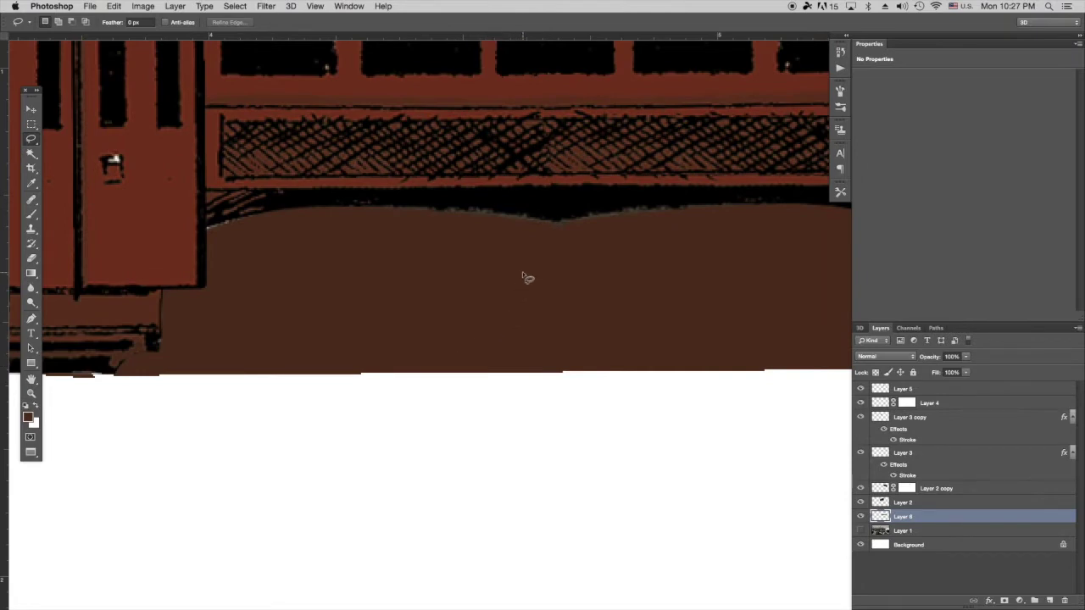
{"action": "key", "text": "super+0"}
{"action": "left_click", "coordinate": [31, 124]}
{"action": "left_click_drag", "start_coordinate": [417, 297], "coordinate": [682, 325]}
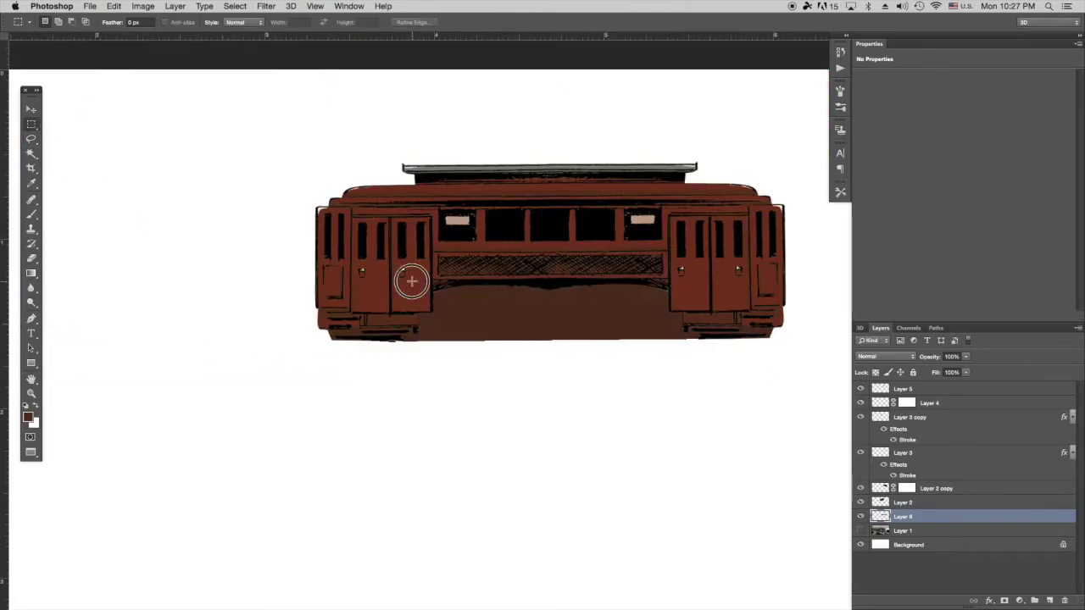
{"action": "left_click_drag", "start_coordinate": [412, 282], "coordinate": [688, 325]}
Sample black from the arch under the trolley and fill the selected rectangle with it on a new layer, then deselect.
{"action": "left_click", "coordinate": [28, 417]}
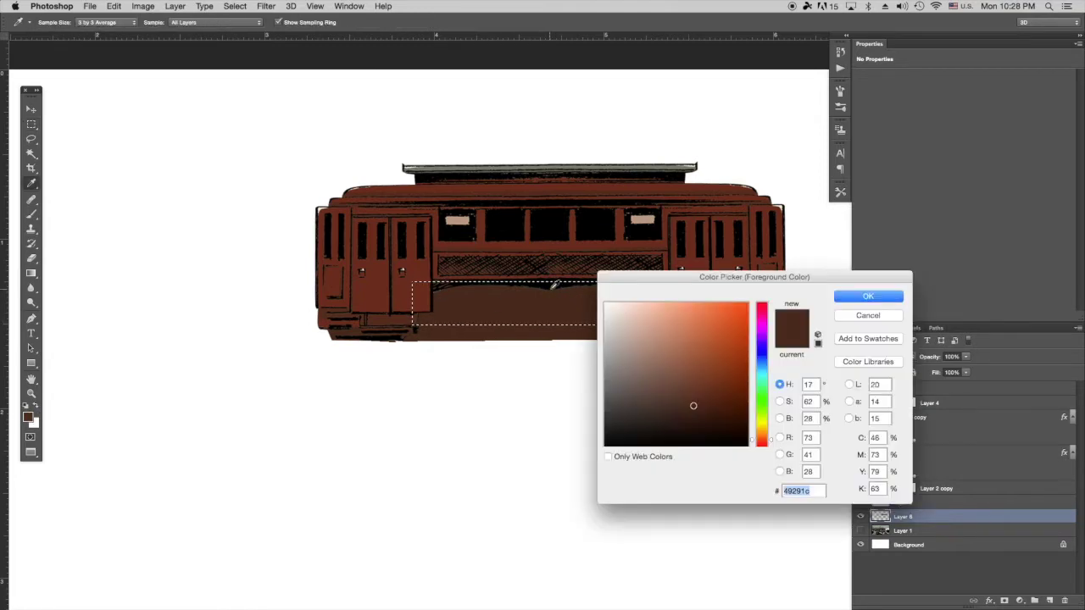
{"action": "left_click", "coordinate": [552, 289]}
{"action": "left_click", "coordinate": [868, 297]}
{"action": "left_click", "coordinate": [1049, 600]}
{"action": "key", "text": "alt+BackSpace"}
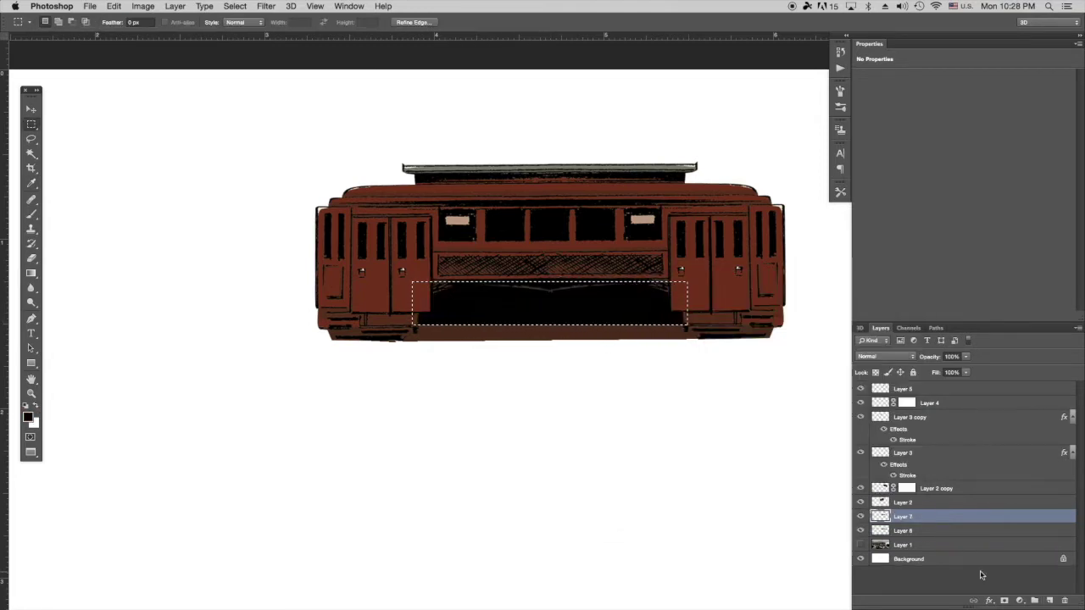
{"action": "key", "text": "super+d"}
Paint out the pale arch edge on the mask of Layer 2 copy and undo the stroke that cuts too high.
{"action": "key", "text": "super+plus"}
{"action": "key", "text": "super+plus"}
{"action": "left_click", "coordinate": [907, 489]}
{"action": "key", "text": "b"}
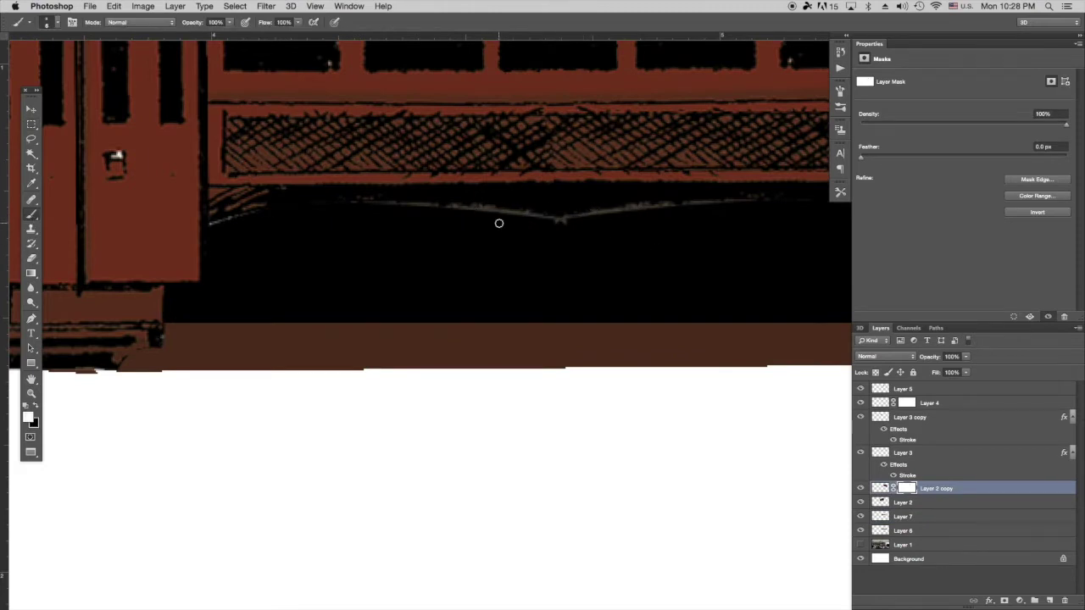
{"action": "left_click_drag", "start_coordinate": [619, 217], "coordinate": [646, 211]}
{"action": "left_click_drag", "start_coordinate": [604, 249], "coordinate": [366, 308]}
{"action": "left_click_drag", "start_coordinate": [411, 266], "coordinate": [522, 253]}
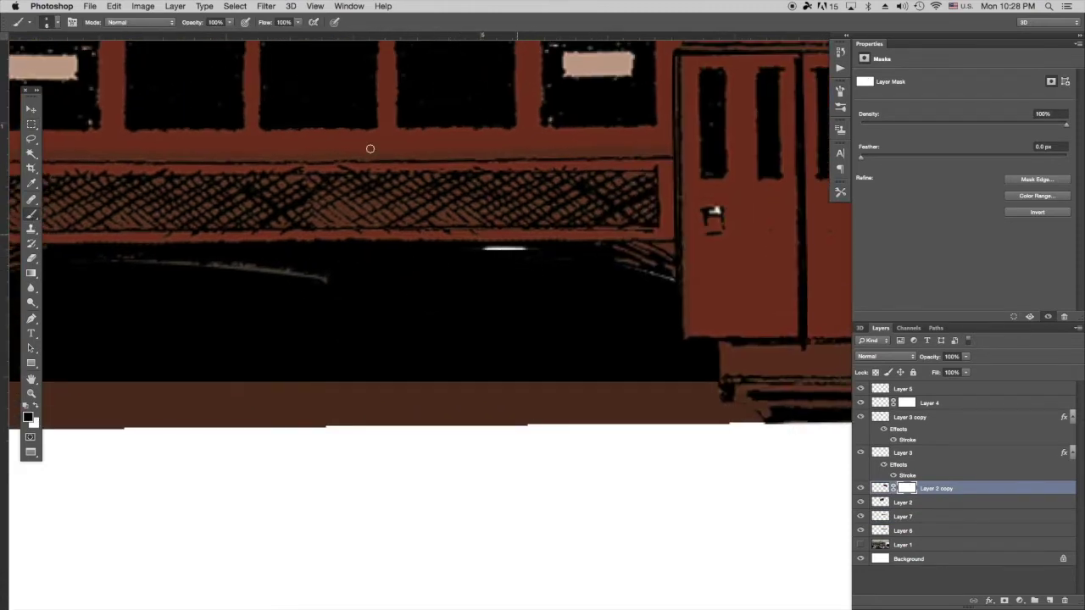
{"action": "left_click", "coordinate": [114, 6]}
{"action": "left_click", "coordinate": [143, 40]}
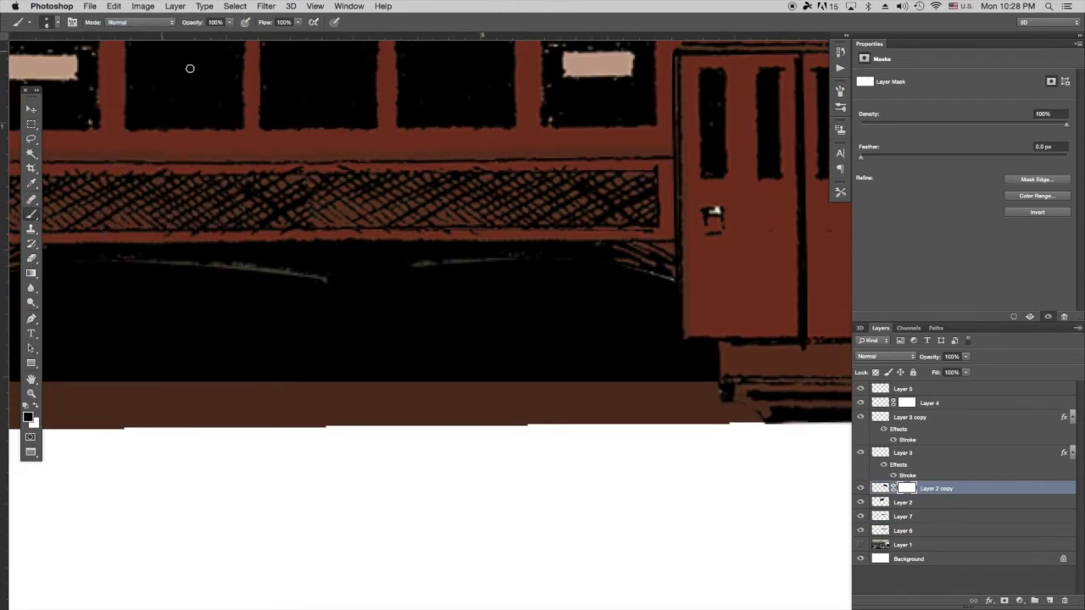
Add a layer mask to Layer 2 and paint out the remaining pale arch edge in black.
{"action": "left_click", "coordinate": [884, 509]}
{"action": "left_click", "coordinate": [1004, 601]}
{"action": "left_click_drag", "start_coordinate": [152, 307], "coordinate": [393, 318]}
{"action": "left_click_drag", "start_coordinate": [248, 288], "coordinate": [224, 294]}
{"action": "left_click_drag", "start_coordinate": [383, 271], "coordinate": [563, 291]}
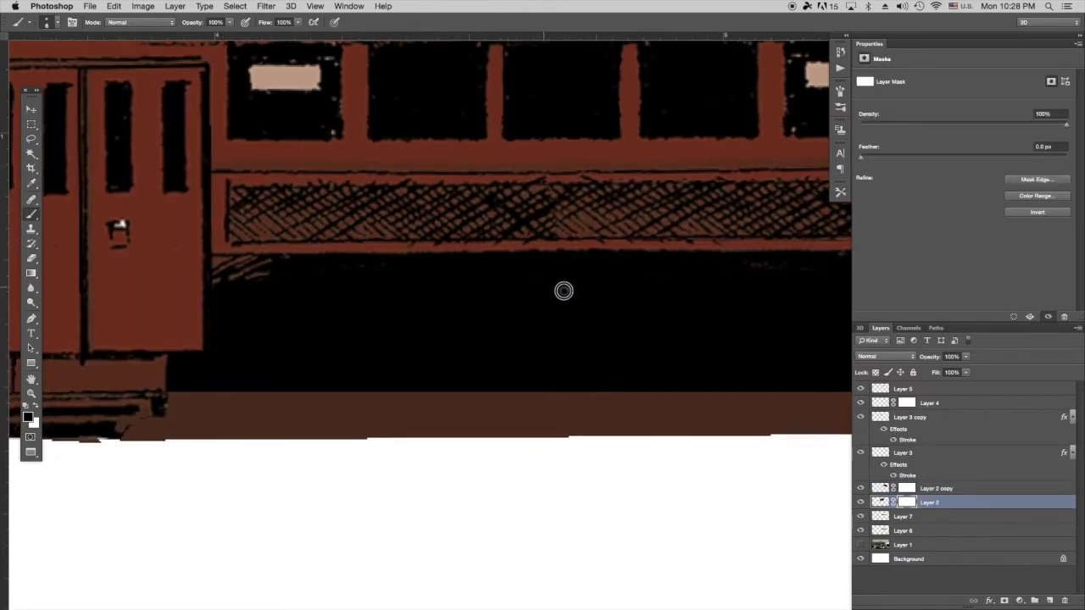
Mask out the inner ends of the lower steps on Layer 2 and Layer 2 copy to blend them into the brown base.
{"action": "left_click_drag", "start_coordinate": [378, 351], "coordinate": [389, 308]}
{"action": "key", "text": "super+minus"}
{"action": "left_click_drag", "start_coordinate": [310, 373], "coordinate": [289, 354]}
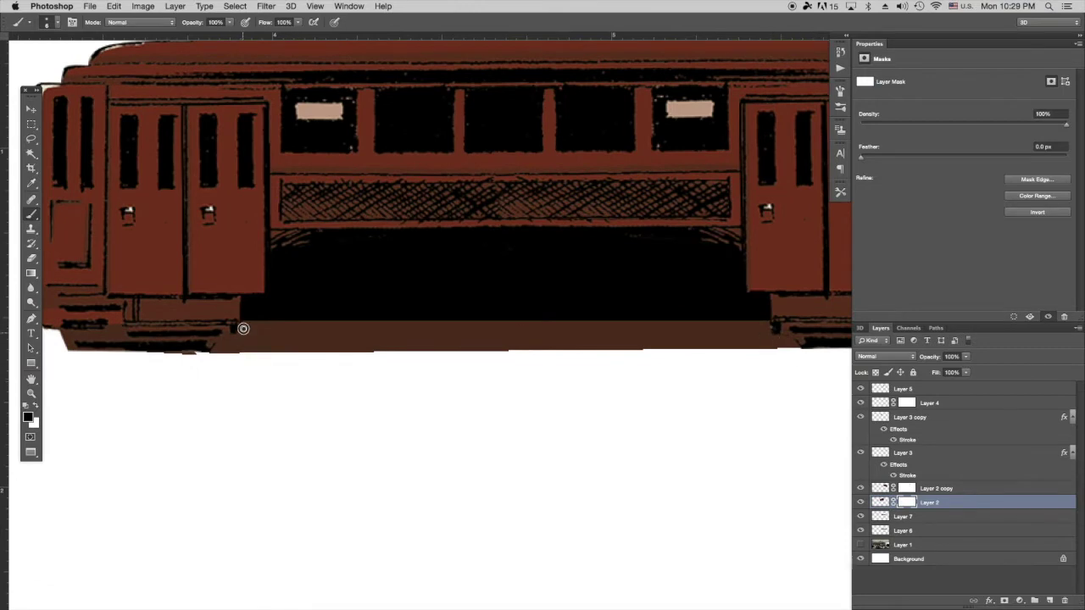
{"action": "scroll", "coordinate": [213, 343], "scroll_direction": "right", "scroll_amount": 4}
{"action": "key", "text": "alt+bracketright"}
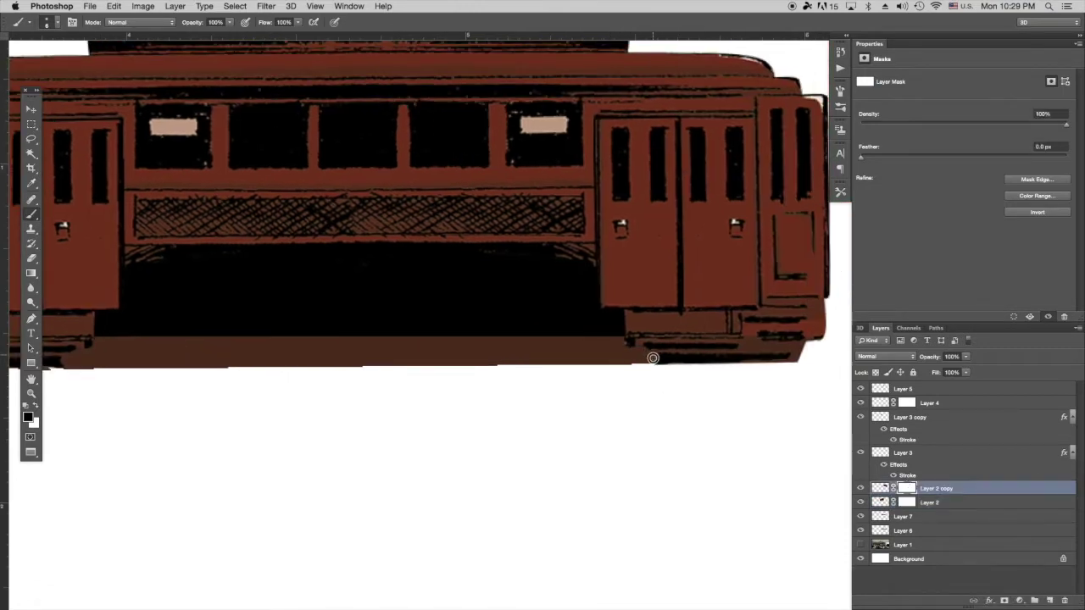
Select a thin strip across the brown base between the end steps and fill it with black on a new layer.
{"action": "scroll", "coordinate": [623, 354], "scroll_direction": "left", "scroll_amount": 2}
{"action": "key", "text": "m"}
{"action": "left_click_drag", "start_coordinate": [136, 331], "coordinate": [685, 334]}
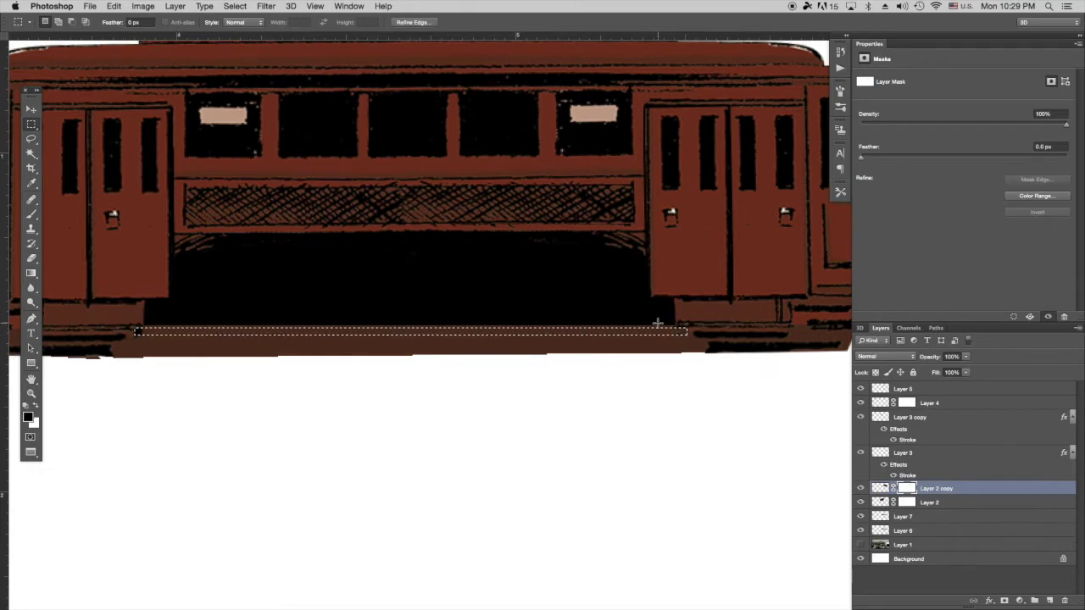
{"action": "left_click", "coordinate": [1050, 600]}
{"action": "key", "text": "alt+BackSpace"}
{"action": "key", "text": "ctrl+d"}
Outline a thin strip along the bottom edge of the brown base between the lower steps and fill it with black on Layer 8.
{"action": "left_click_drag", "start_coordinate": [264, 392], "coordinate": [305, 388]}
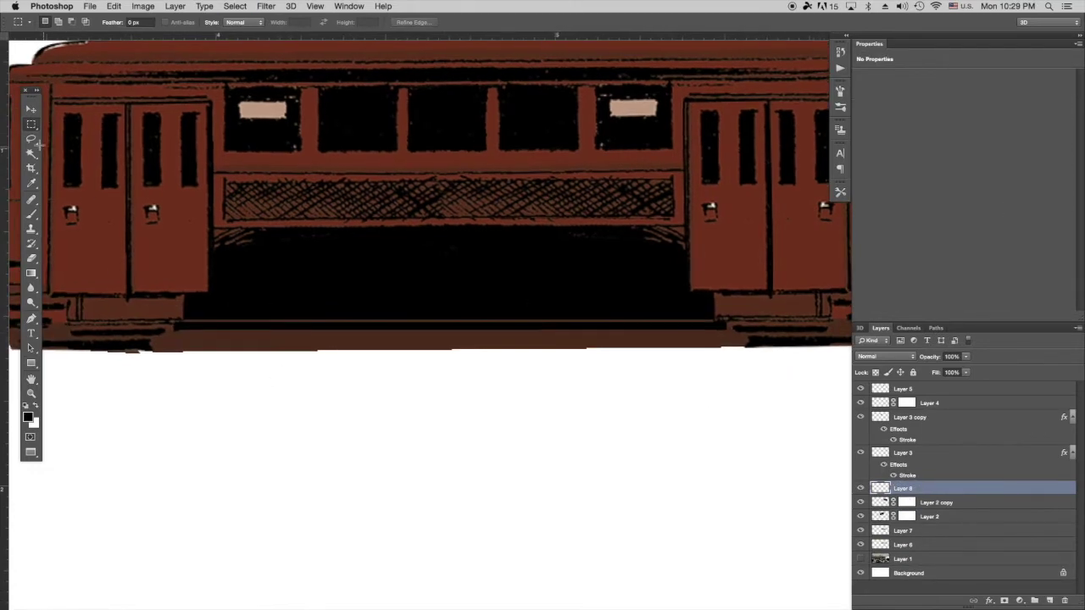
{"action": "mouse_move", "coordinate": [149, 340]}
{"action": "left_mouse_down"}
{"action": "mouse_move", "coordinate": [179, 350]}
{"action": "mouse_move", "coordinate": [770, 346]}
{"action": "left_mouse_up"}
{"action": "key", "text": "alt+BackSpace"}
{"action": "key", "text": "ctrl+d"}
{"action": "key", "text": "l"}
{"action": "left_click", "coordinate": [753, 338], "text": "alt"}
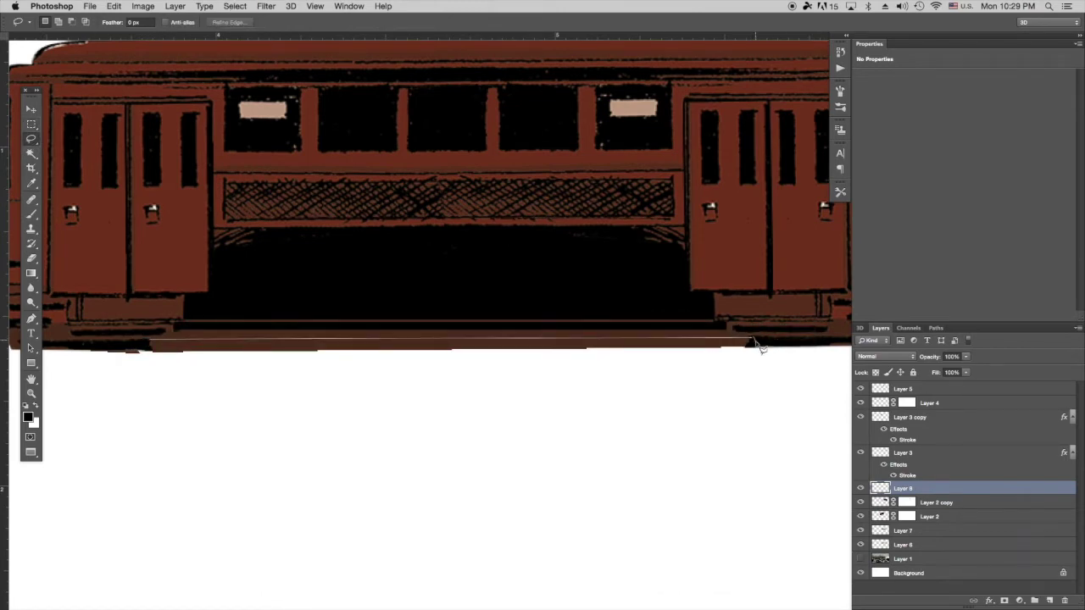
{"action": "key", "text": "alt+BackSpace"}
{"action": "key", "text": "ctrl+d"}
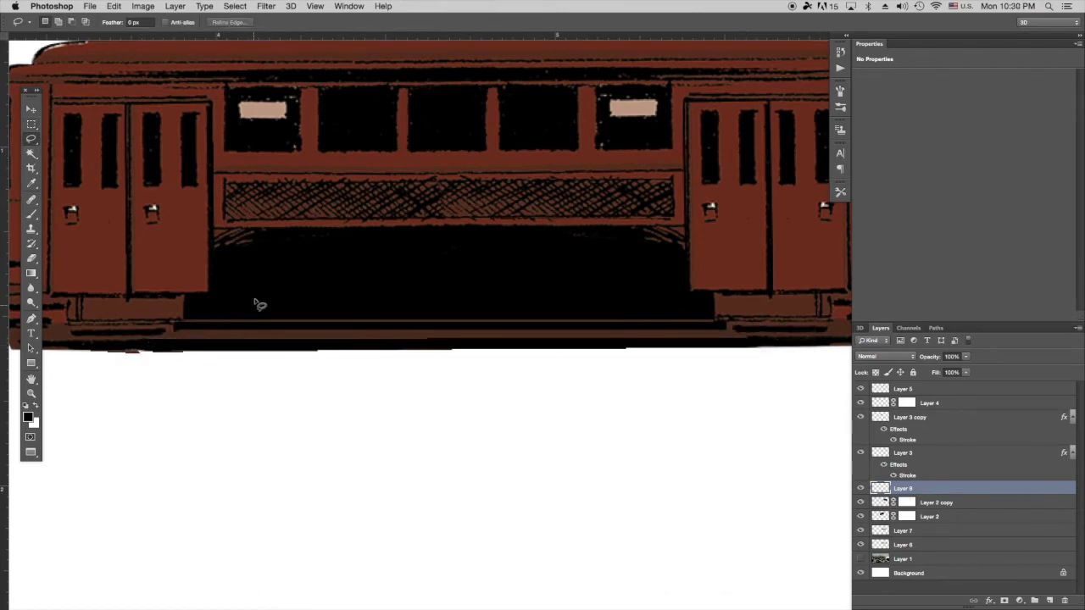
Compare the trolley's base with Layer 8 and Layer 7 each hidden and shown.
{"action": "left_click", "coordinate": [859, 489]}
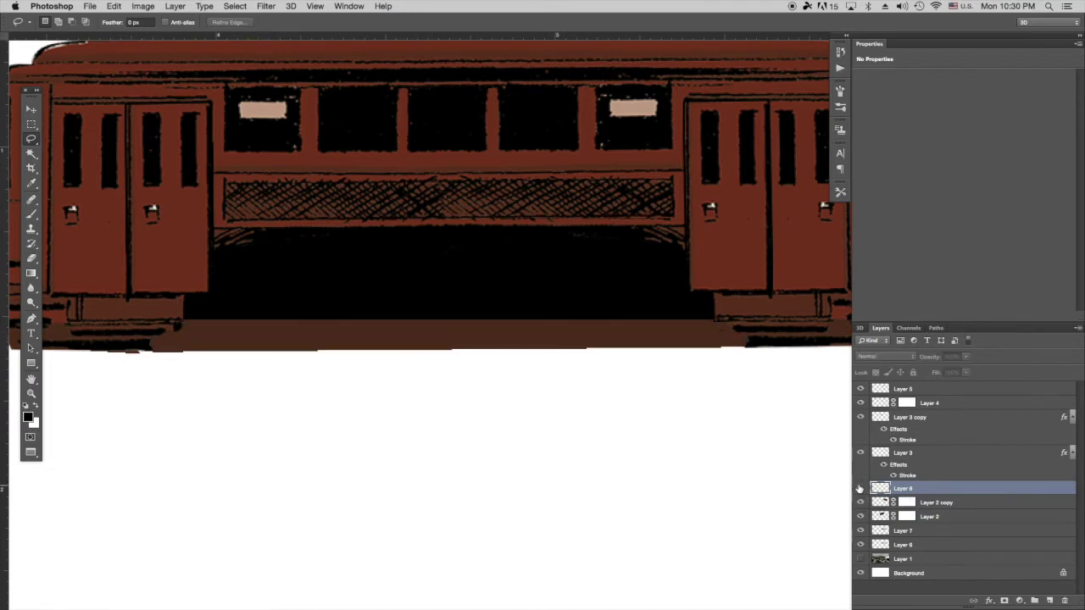
{"action": "left_click", "coordinate": [860, 489]}
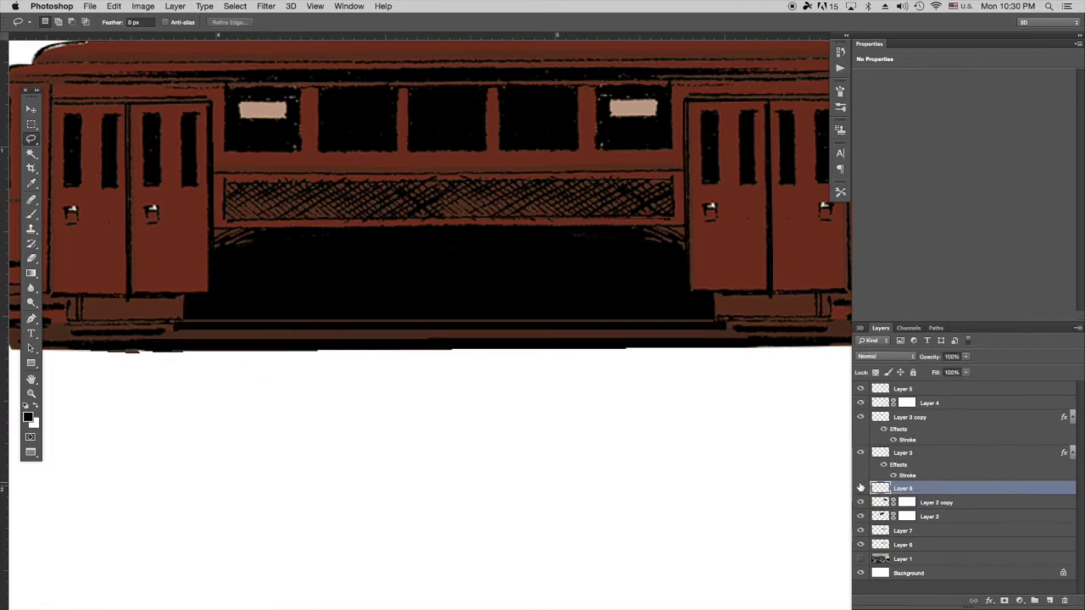
{"action": "left_click", "coordinate": [860, 530]}
{"action": "left_click", "coordinate": [859, 530]}
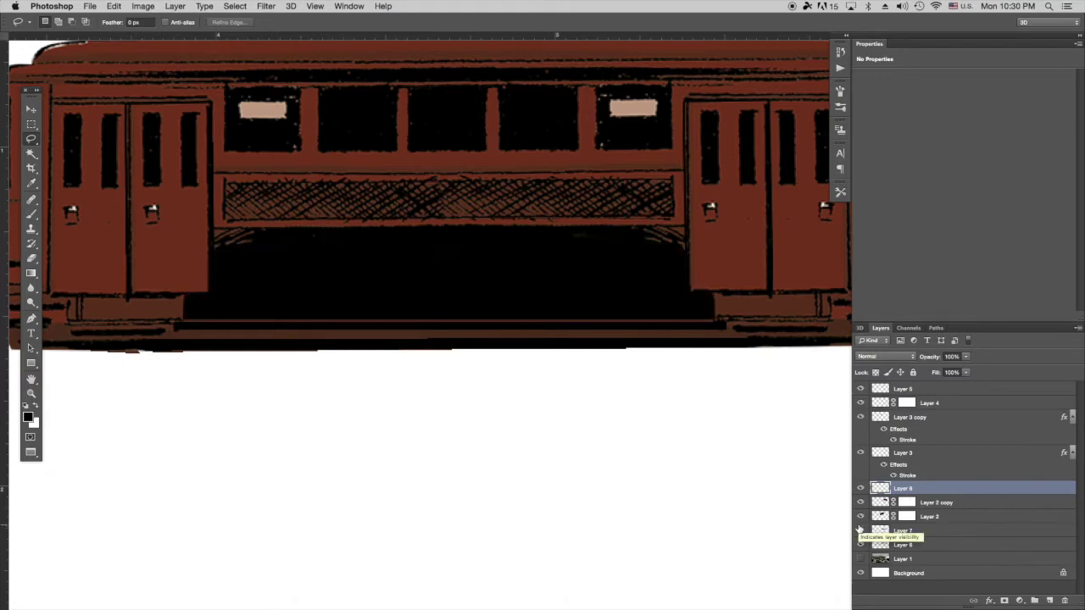
{"action": "left_click", "coordinate": [859, 530]}
{"action": "left_click", "coordinate": [860, 530]}
Select the upper black strip on the base and fill it with the brown sampled from the step area beside it.
{"action": "key", "text": "w"}
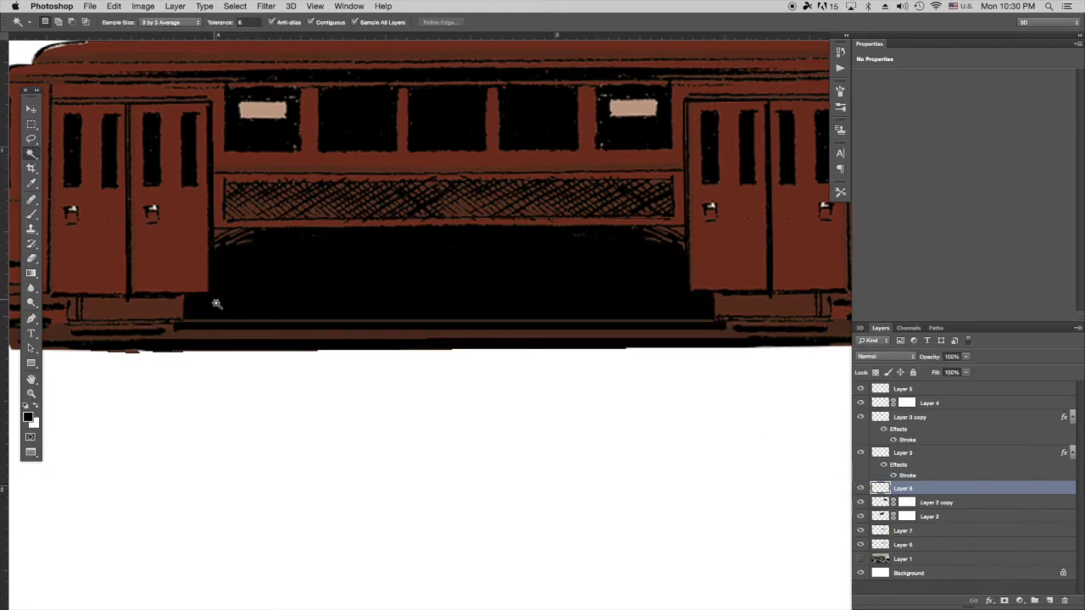
{"action": "left_click", "coordinate": [214, 329]}
{"action": "left_click", "coordinate": [28, 417]}
{"action": "left_click", "coordinate": [181, 273]}
{"action": "left_click", "coordinate": [836, 292]}
{"action": "left_click", "coordinate": [28, 417]}
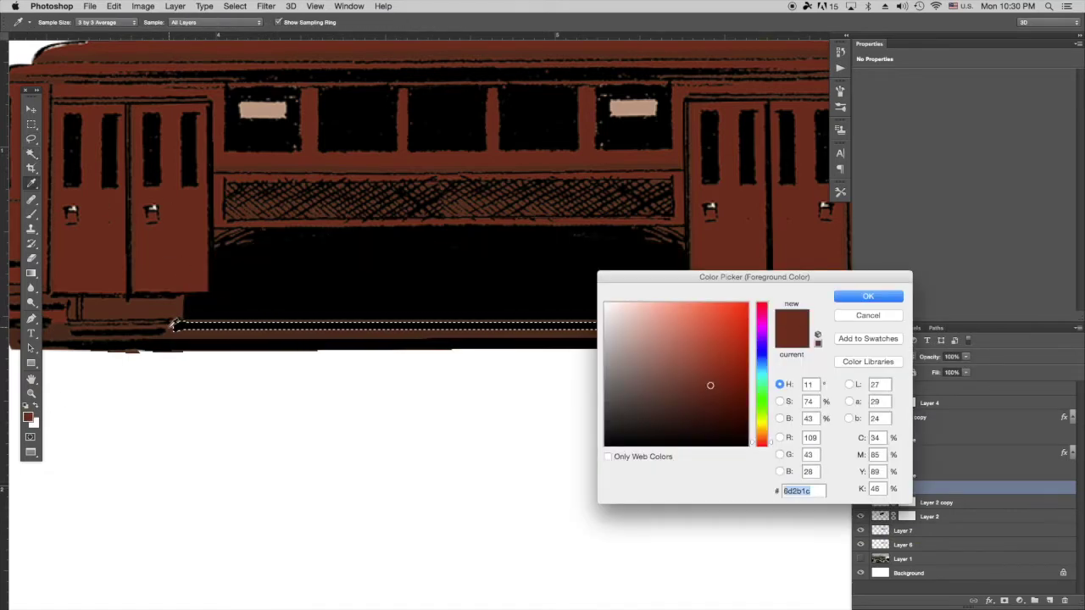
{"action": "left_click", "coordinate": [173, 327]}
{"action": "left_click", "coordinate": [834, 291]}
{"action": "key", "text": "alt+BackSpace"}
{"action": "key", "text": "super+d"}
{"action": "key", "text": "super+minus"}
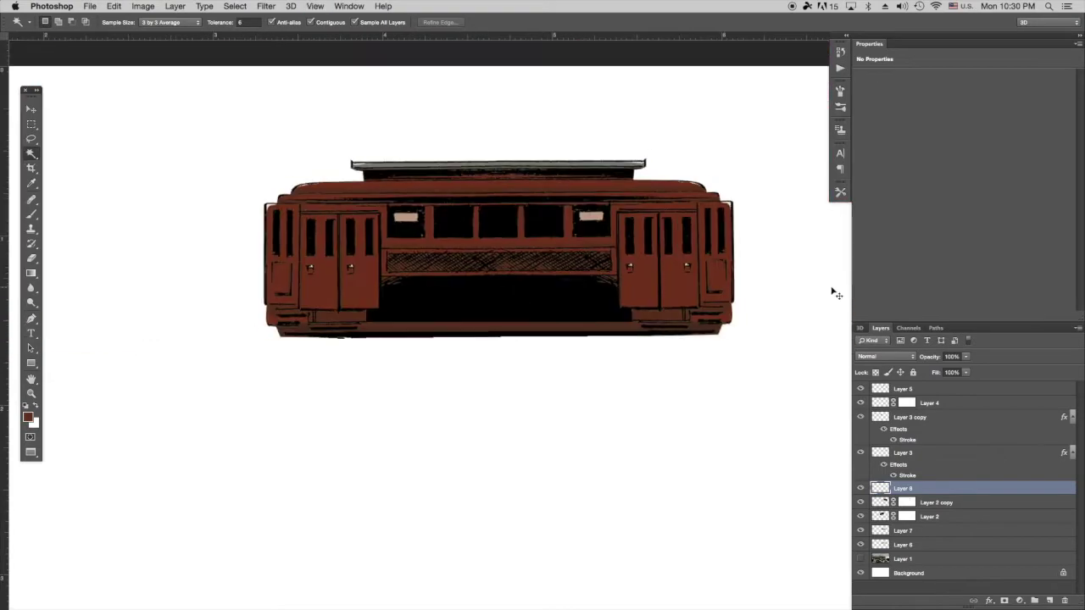
{"action": "key", "text": "super+plus"}
{"action": "key", "text": "super+minus"}
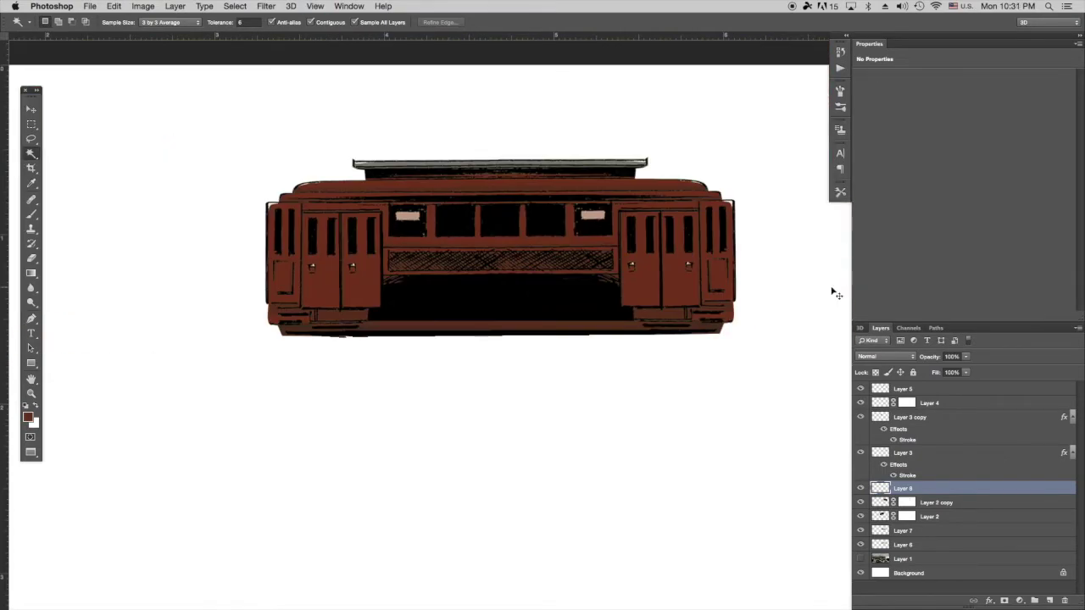
Add a new empty layer above Layer 5.
{"action": "key", "text": "super+plus"}
{"action": "scroll", "coordinate": [378, 382], "scroll_direction": "left", "scroll_amount": 4}
{"action": "scroll", "coordinate": [370, 385], "scroll_direction": "right", "scroll_amount": 1}
{"action": "left_click", "coordinate": [31, 214]}
{"action": "left_click", "coordinate": [948, 390]}
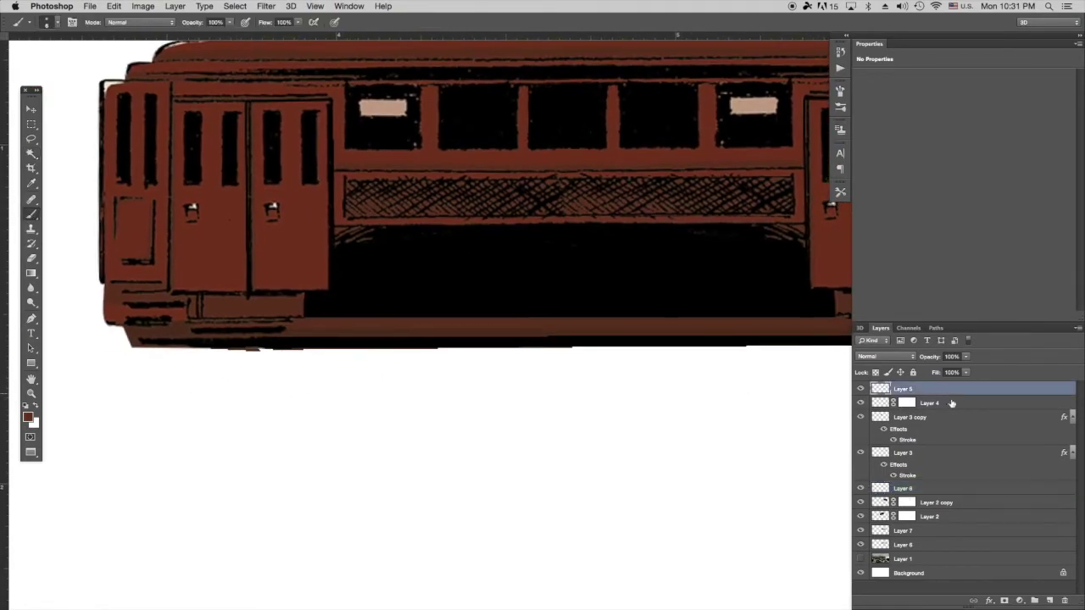
{"action": "left_click", "coordinate": [1050, 601]}
{"action": "mouse_move", "coordinate": [632, 368]}
{"action": "left_mouse_down"}
{"action": "mouse_move", "coordinate": [460, 395]}
{"action": "mouse_move", "coordinate": [550, 378]}
{"action": "left_mouse_up"}
{"action": "left_click_drag", "start_coordinate": [481, 376], "coordinate": [549, 378]}
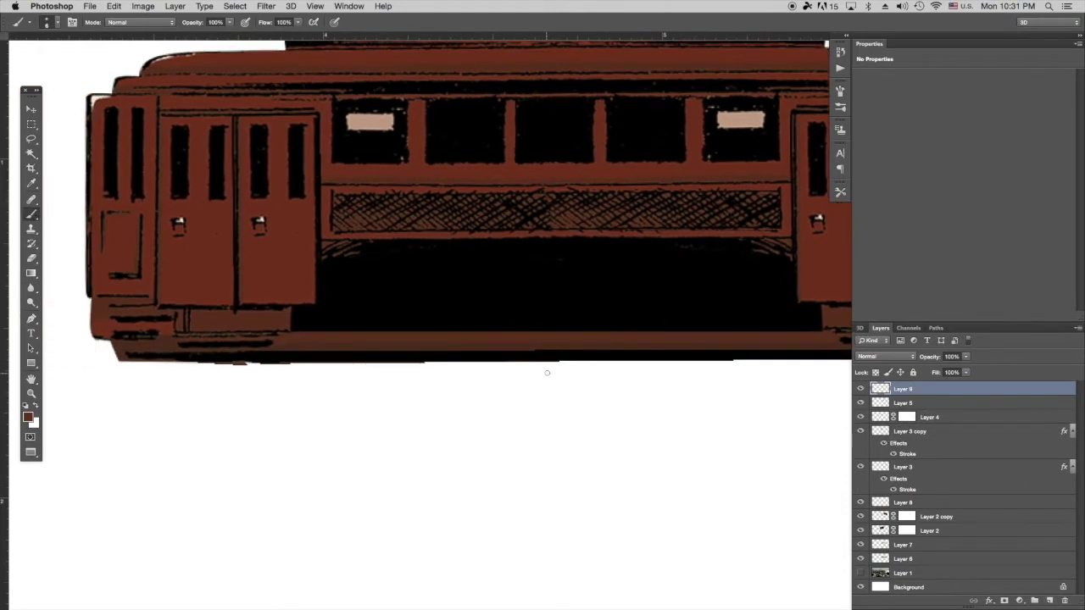
{"action": "left_click", "coordinate": [31, 139]}
{"action": "key", "text": "super+minus"}
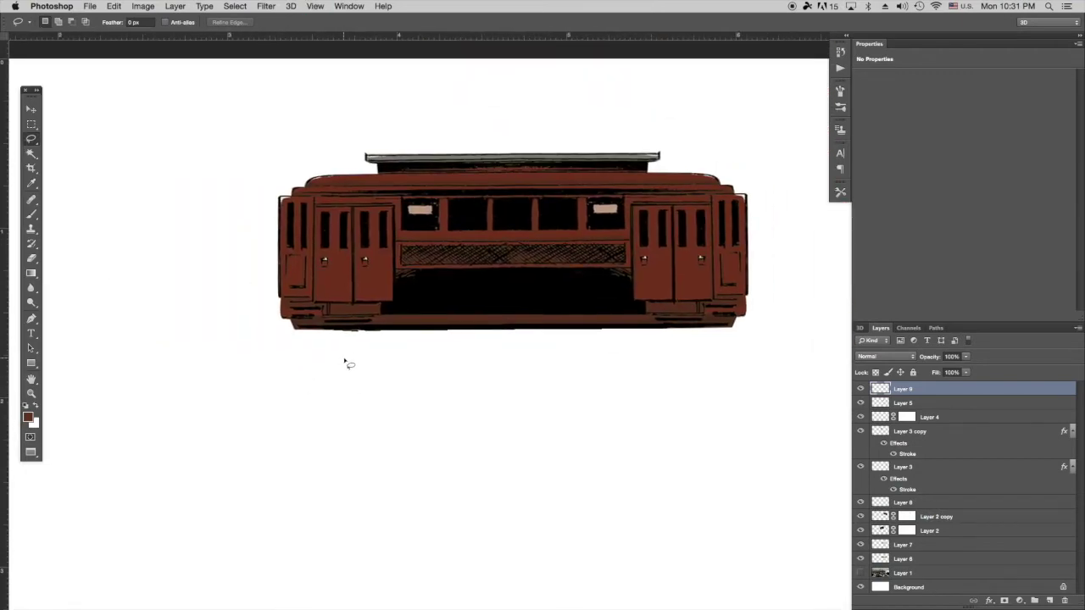
{"action": "key", "text": "super+plus"}
{"action": "left_click_drag", "start_coordinate": [272, 383], "coordinate": [406, 375]}
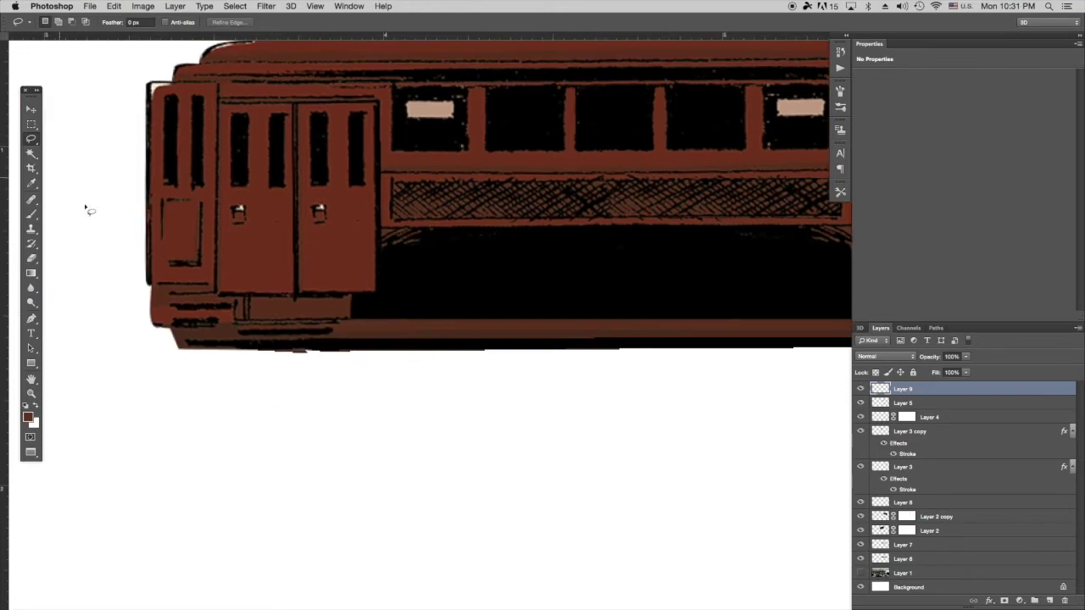
{"action": "mouse_move", "coordinate": [157, 305]}
{"action": "left_mouse_down"}
{"action": "mouse_move", "coordinate": [229, 329]}
{"action": "mouse_move", "coordinate": [235, 307]}
{"action": "mouse_move", "coordinate": [156, 303]}
{"action": "left_mouse_up"}
{"action": "left_click", "coordinate": [114, 6]}
{"action": "left_click", "coordinate": [139, 106]}
{"action": "key", "text": "super+d"}
{"action": "key", "text": "super+v"}
{"action": "key", "text": "v"}
{"action": "left_click_drag", "start_coordinate": [525, 330], "coordinate": [389, 312]}
{"action": "key", "text": "BackSpace"}
Select a thin horizontal strip across the red lower roof, copy it merged and paste it as a new layer.
{"action": "key", "text": "super+minus"}
{"action": "left_click_drag", "start_coordinate": [455, 361], "coordinate": [389, 356]}
{"action": "left_click", "coordinate": [31, 124]}
{"action": "left_click_drag", "start_coordinate": [266, 189], "coordinate": [671, 194]}
{"action": "key", "text": "super+d"}
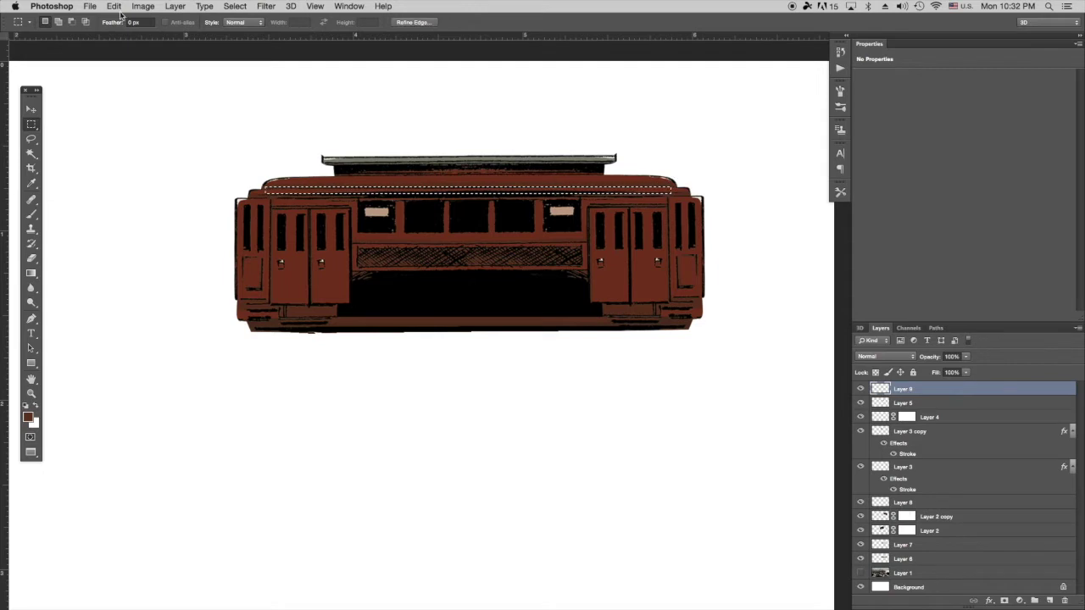
{"action": "left_click", "coordinate": [114, 6]}
{"action": "left_click", "coordinate": [169, 106]}
{"action": "key", "text": "super+v"}
{"action": "key", "text": "v"}
Move the pasted red strip down to the foot of the dark arch and fit its width between the door steps.
{"action": "left_click_drag", "start_coordinate": [492, 381], "coordinate": [502, 330]}
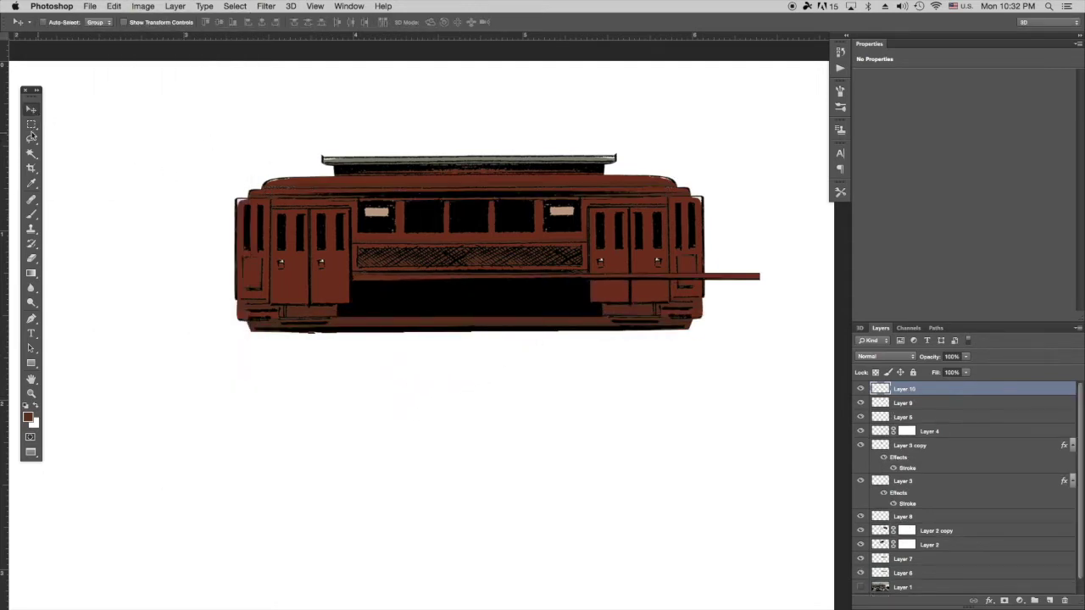
{"action": "key", "text": "m"}
{"action": "left_click", "coordinate": [32, 109]}
{"action": "left_click_drag", "start_coordinate": [759, 276], "coordinate": [597, 314]}
{"action": "key", "text": "Return"}
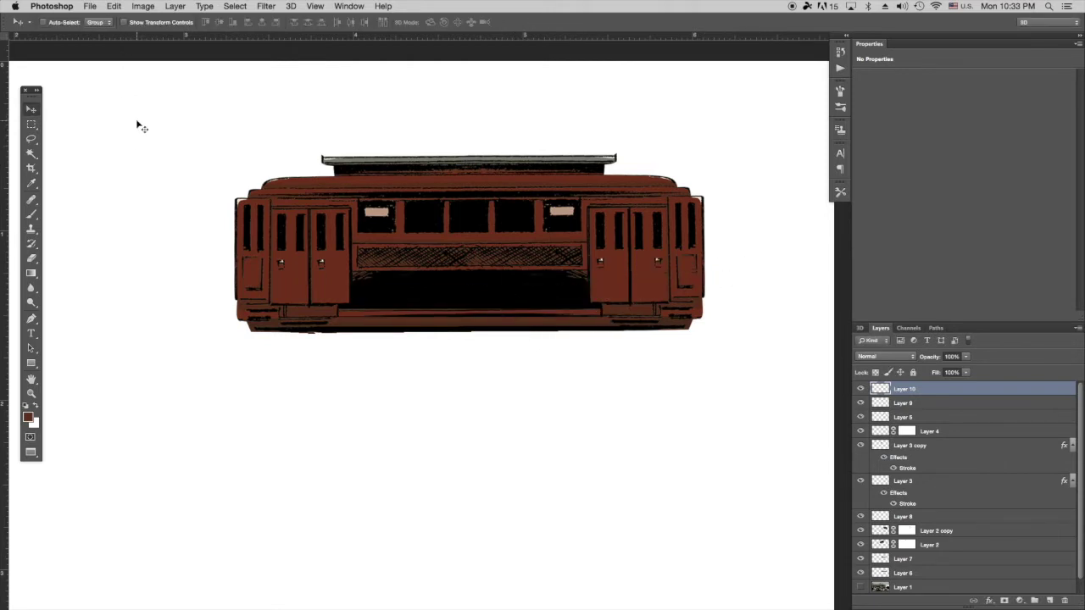
Select the dark band beneath the grey roof cap, copy it merged and paste it as a new layer.
{"action": "key", "text": "m"}
{"action": "left_click_drag", "start_coordinate": [336, 163], "coordinate": [603, 174]}
{"action": "left_click", "coordinate": [114, 6]}
{"action": "left_click", "coordinate": [145, 107]}
{"action": "left_click", "coordinate": [30, 108]}
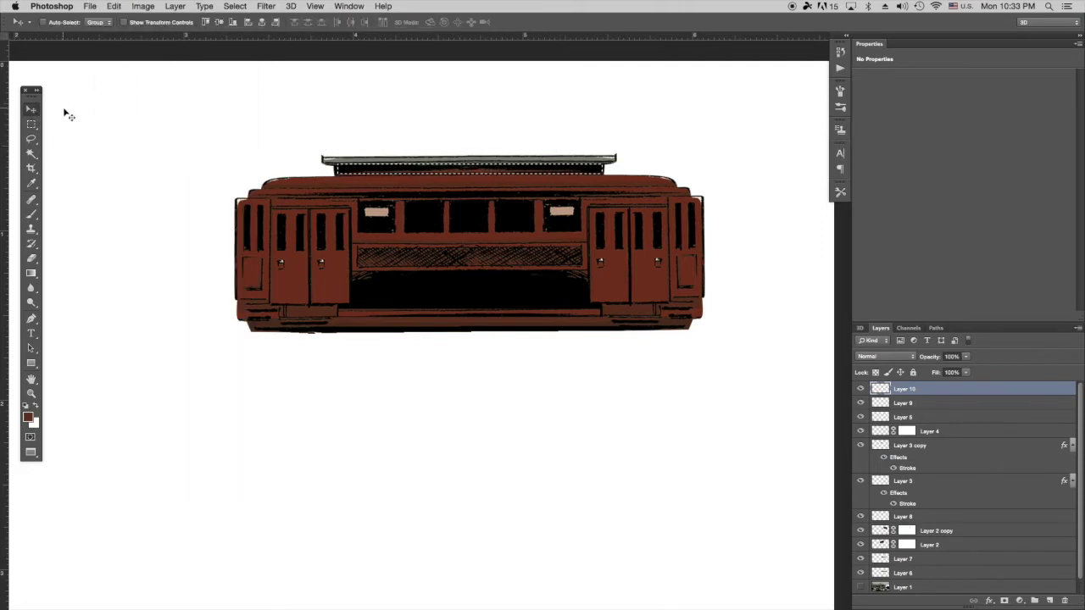
{"action": "key", "text": "super+v"}
Move the pasted dark band down onto the brown base and resize it to span the gap between the lower steps.
{"action": "left_click_drag", "start_coordinate": [445, 209], "coordinate": [457, 338]}
{"action": "left_click", "coordinate": [158, 23]}
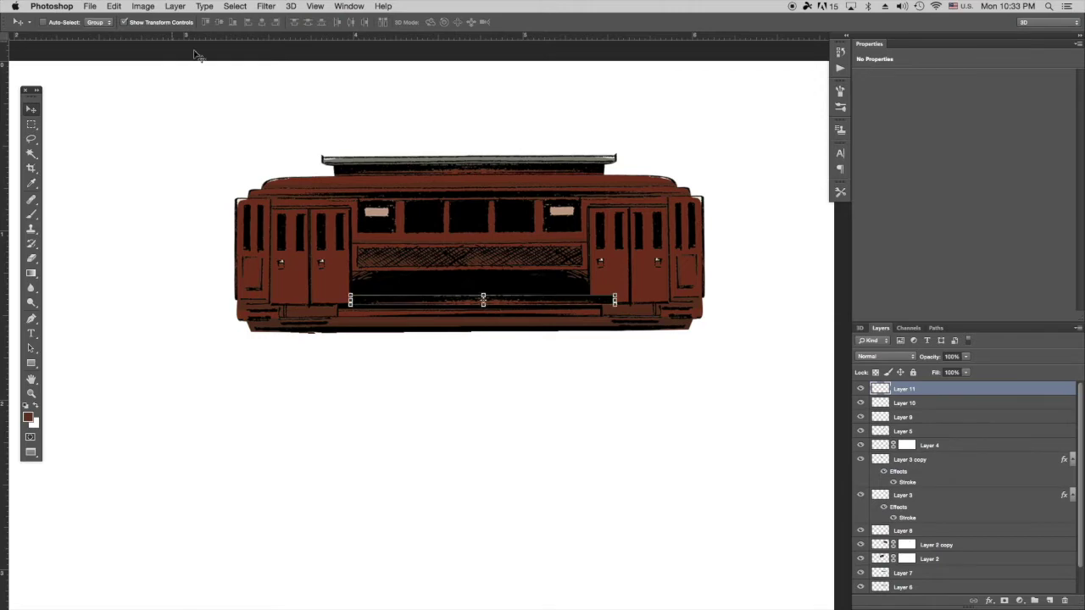
{"action": "left_click_drag", "start_coordinate": [613, 301], "coordinate": [587, 302]}
{"action": "key", "text": "Return"}
{"action": "left_click_drag", "start_coordinate": [517, 304], "coordinate": [511, 328]}
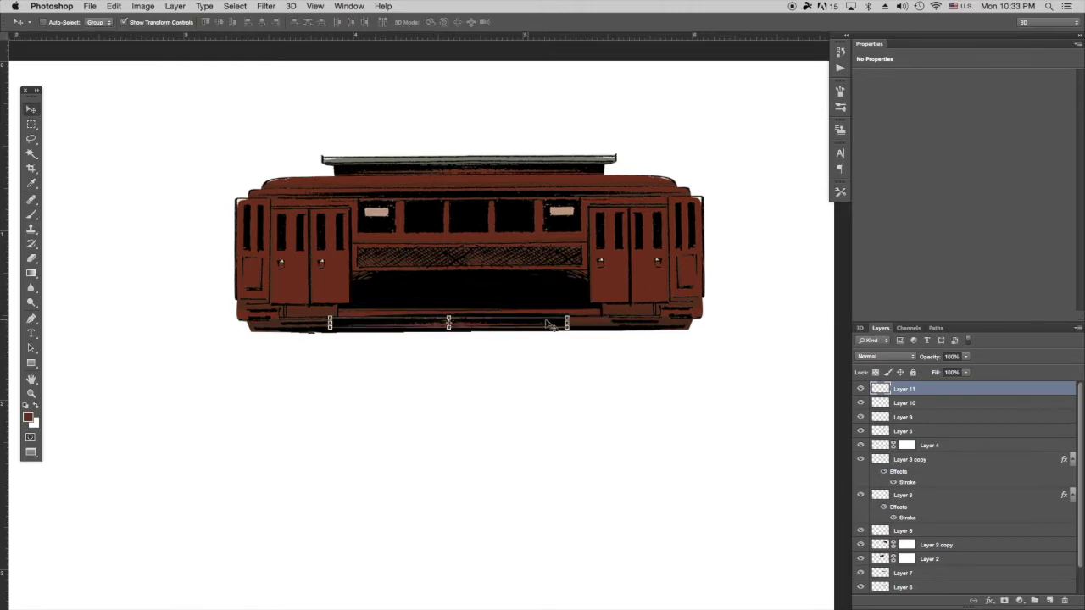
{"action": "left_click_drag", "start_coordinate": [587, 322], "coordinate": [606, 323]}
Fine-tune the position of the dark band on Layer 11 so it lines up with the base below the red strip.
{"action": "key", "text": "super+equal"}
{"action": "key", "text": "super+equal"}
{"action": "left_click_drag", "start_coordinate": [506, 263], "coordinate": [344, 269]}
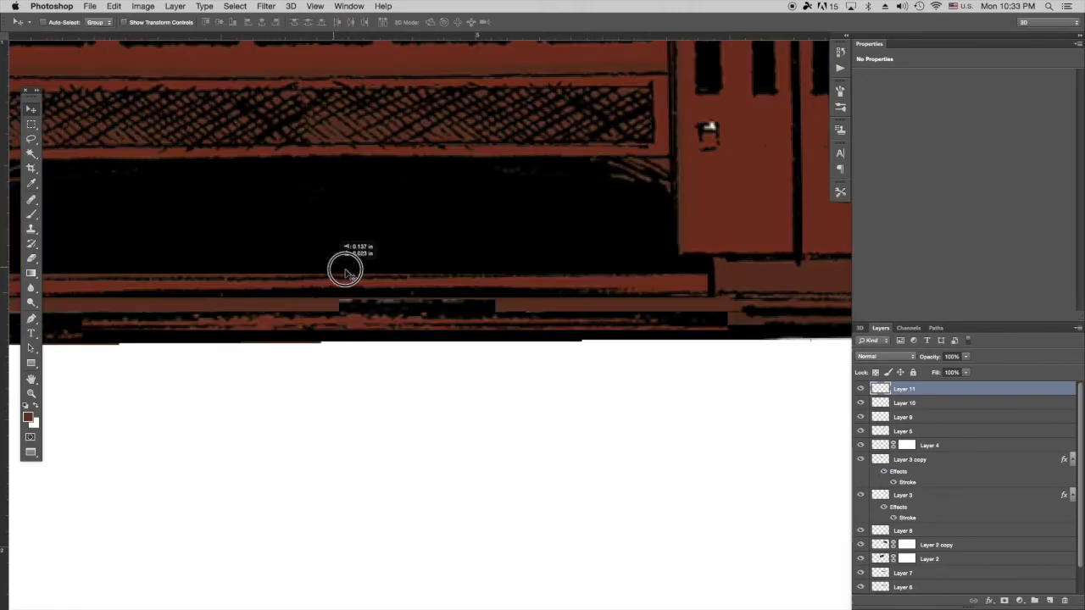
{"action": "left_click", "coordinate": [124, 23]}
{"action": "key", "text": "super+minus"}
{"action": "key", "text": "super+minus"}
{"action": "key", "text": "super+equal"}
{"action": "key", "text": "super+minus"}
{"action": "key", "text": "super+equal"}
{"action": "left_click_drag", "start_coordinate": [239, 322], "coordinate": [290, 326]}
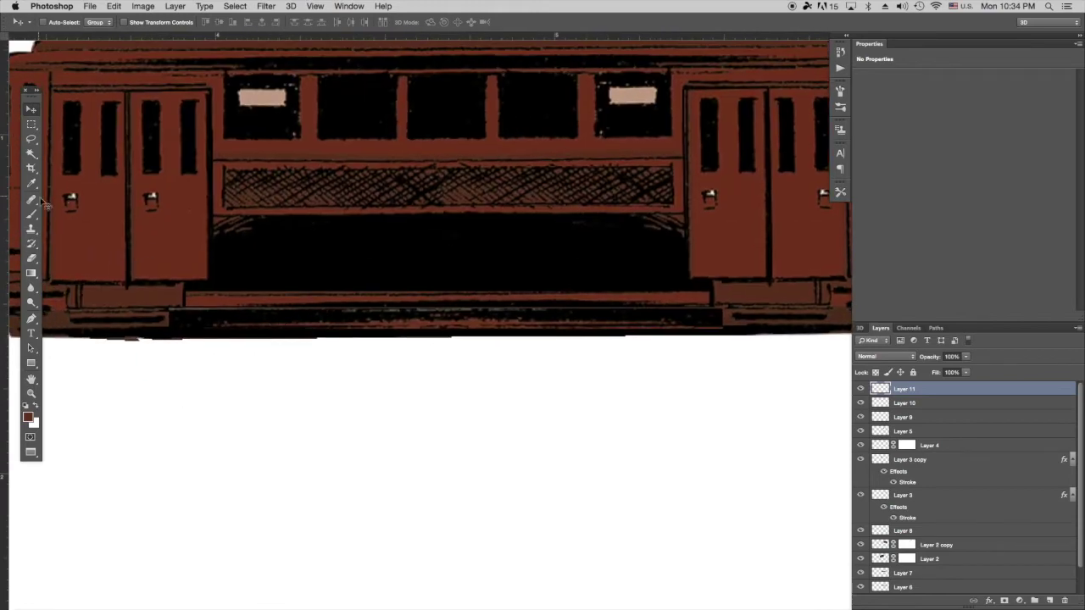
Add a layer mask to Layer 11 and step back the brush stroke made on it.
{"action": "key", "text": "b"}
{"action": "left_click", "coordinate": [1004, 601]}
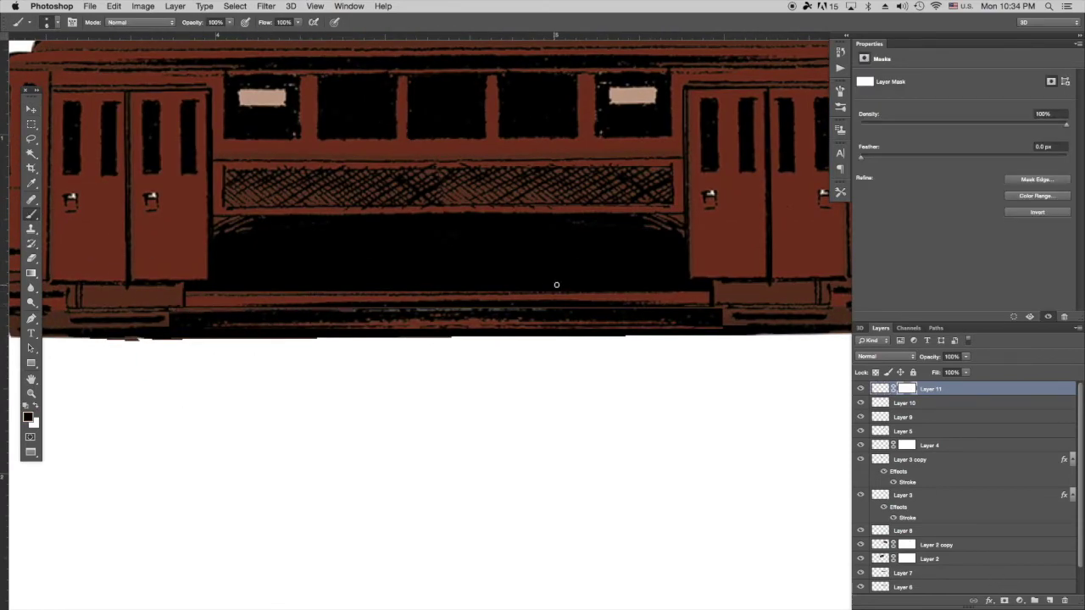
{"action": "left_click", "coordinate": [114, 6]}
{"action": "left_click", "coordinate": [133, 38]}
Select the pale grey flecks in the dark band with the Magic Wand and sample the band's red-brown as the foreground color.
{"action": "key", "text": "w"}
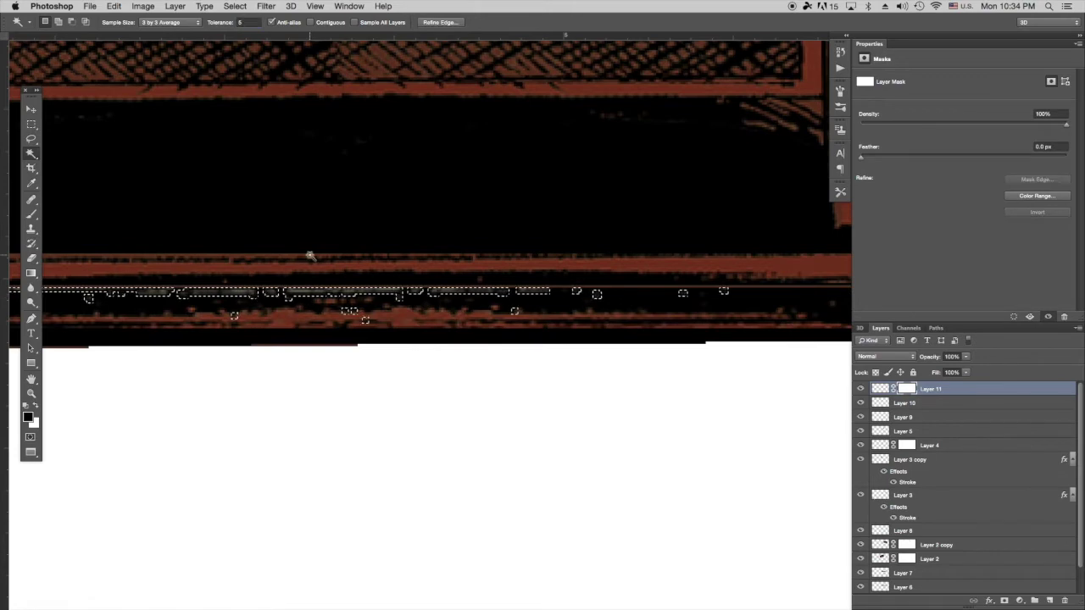
{"action": "scroll", "coordinate": [310, 254], "scroll_direction": "down", "scroll_amount": 2}
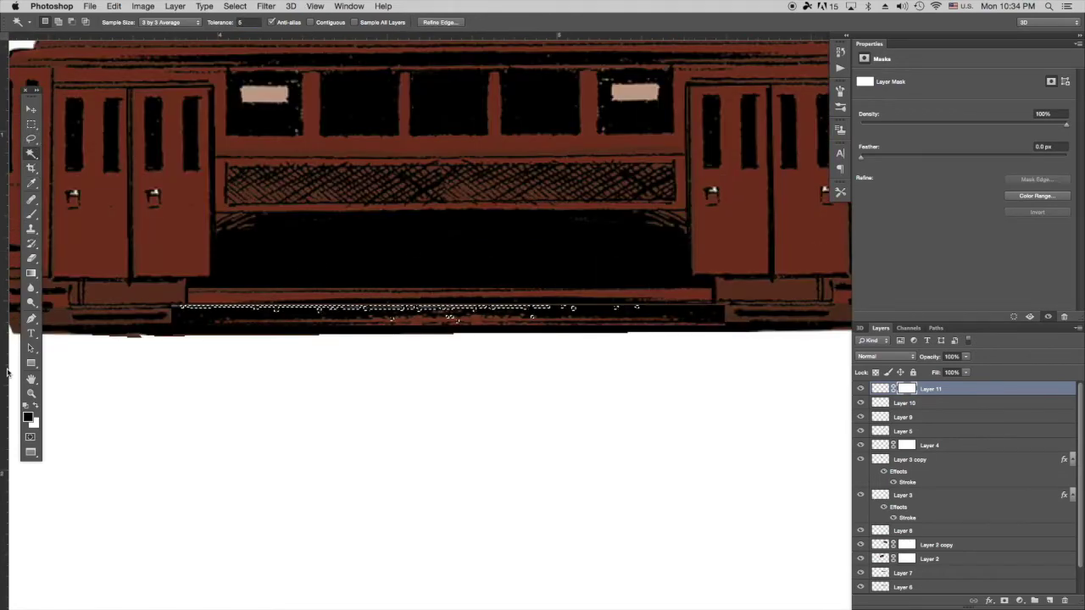
{"action": "left_click", "coordinate": [28, 417]}
{"action": "left_click", "coordinate": [420, 321]}
{"action": "left_click", "coordinate": [870, 314]}
{"action": "left_click", "coordinate": [883, 545]}
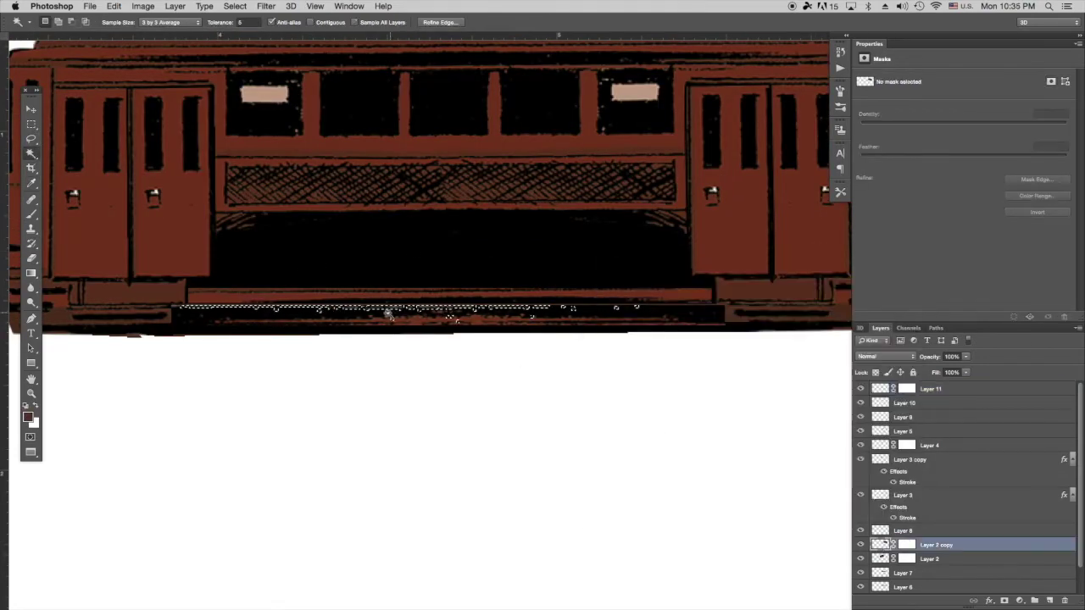
{"action": "left_click", "coordinate": [28, 417]}
{"action": "left_click", "coordinate": [387, 319]}
{"action": "left_click", "coordinate": [390, 320]}
{"action": "left_click", "coordinate": [869, 295]}
Fill the selected flecks on Layer 11 with the sampled red-brown and clear the selection.
{"action": "left_click", "coordinate": [881, 389]}
{"action": "key", "text": "super+BackSpace"}
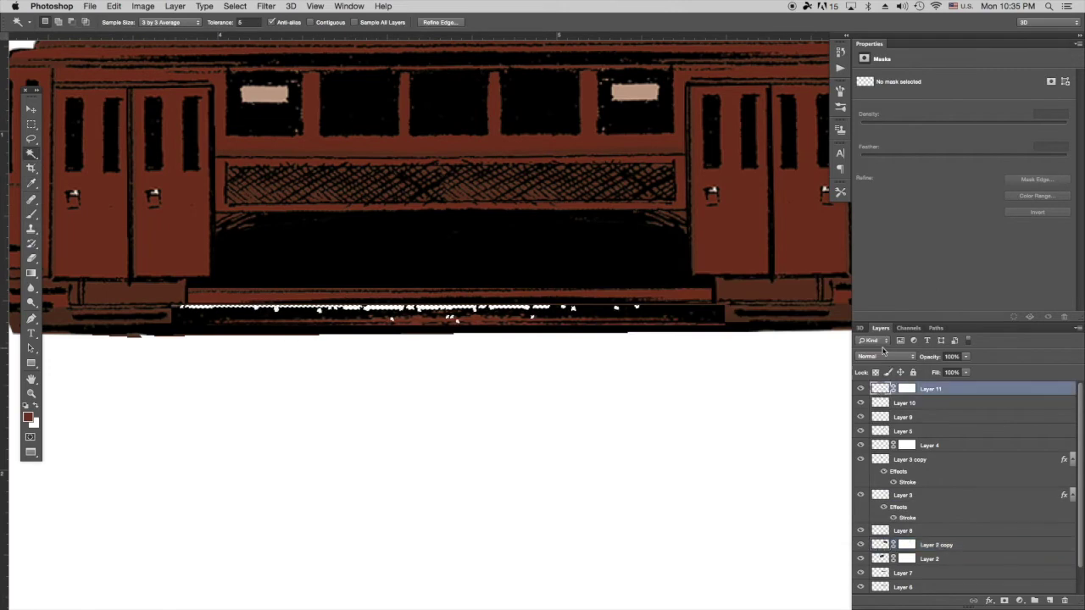
{"action": "key", "text": "alt+BackSpace"}
{"action": "key", "text": "super+d"}
Examine the whole trolley and its base, comparing them with Layer 11 hidden and shown.
{"action": "key", "text": "super+minus"}
{"action": "key", "text": "super+minus"}
{"action": "key", "text": "super+equal"}
{"action": "key", "text": "super+equal"}
{"action": "left_click_drag", "start_coordinate": [680, 343], "coordinate": [323, 353]}
{"action": "key", "text": "super+minus"}
{"action": "key", "text": "super+minus"}
{"action": "key", "text": "super+equal"}
{"action": "key", "text": "super+equal"}
{"action": "key", "text": "super+equal"}
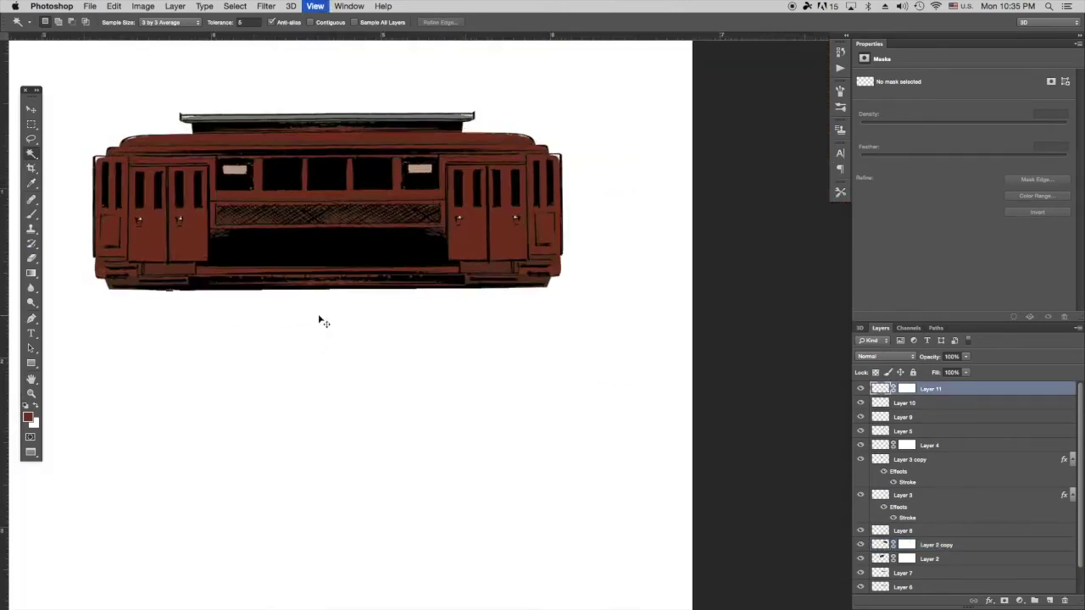
{"action": "left_click", "coordinate": [860, 389]}
{"action": "left_click", "coordinate": [861, 389]}
Stretch the dark band on Layer 11 slightly so its end overlaps the lower step beneath the right-hand doors.
{"action": "left_click", "coordinate": [907, 390]}
{"action": "left_click", "coordinate": [34, 215]}
{"action": "left_click", "coordinate": [32, 109]}
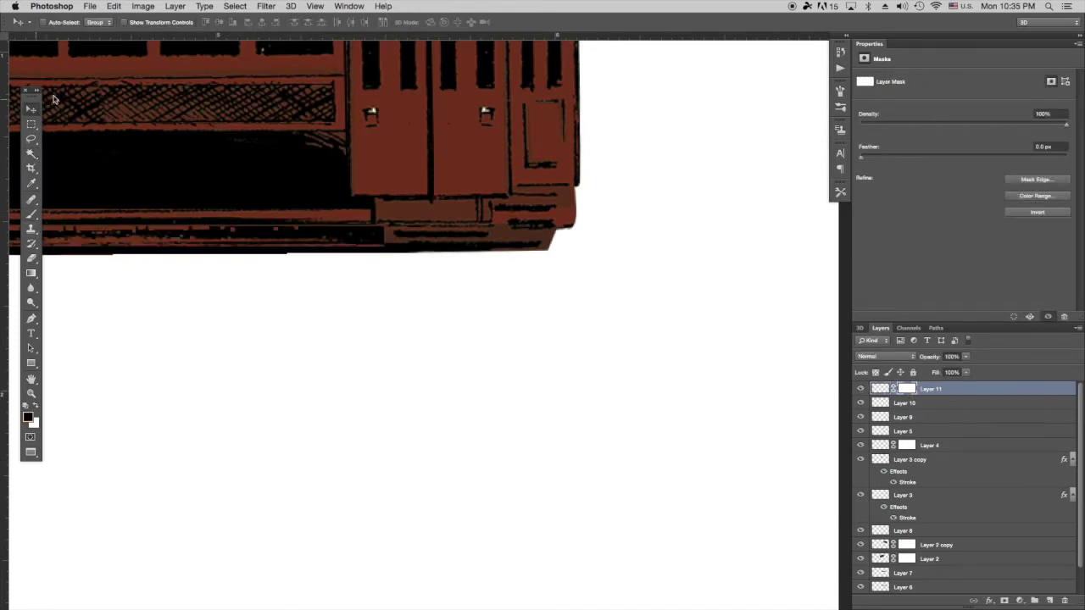
{"action": "mouse_move", "coordinate": [385, 235]}
{"action": "left_mouse_down"}
{"action": "mouse_move", "coordinate": [351, 235]}
{"action": "mouse_move", "coordinate": [390, 236]}
{"action": "left_mouse_up"}
{"action": "key", "text": "Return"}
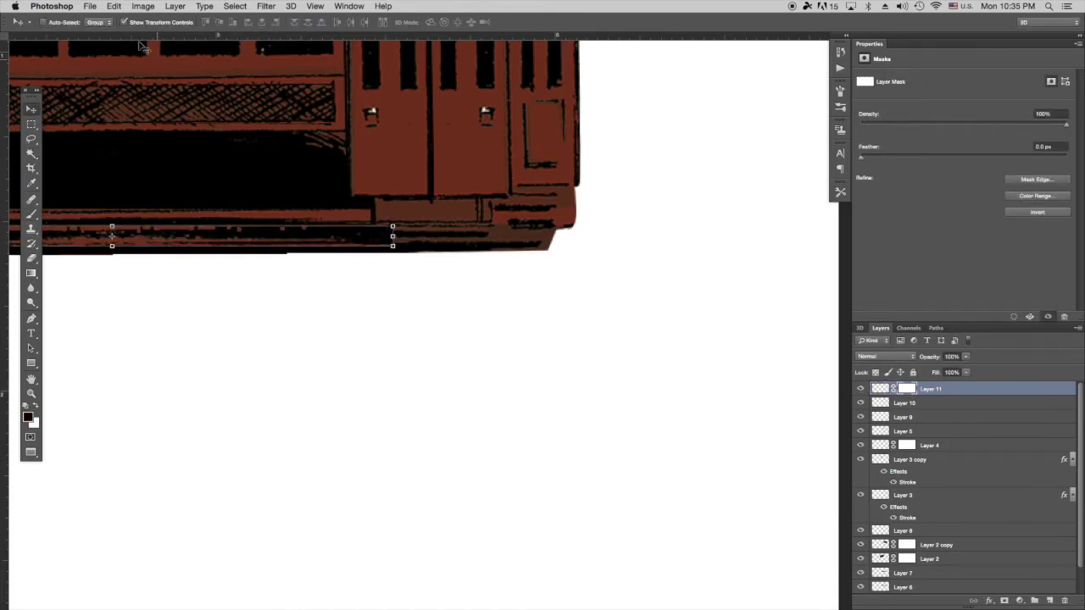
Paint out the band's hard ends on Layer 11's mask to blend them into the lower steps, and undo the last stroke.
{"action": "left_click", "coordinate": [33, 215]}
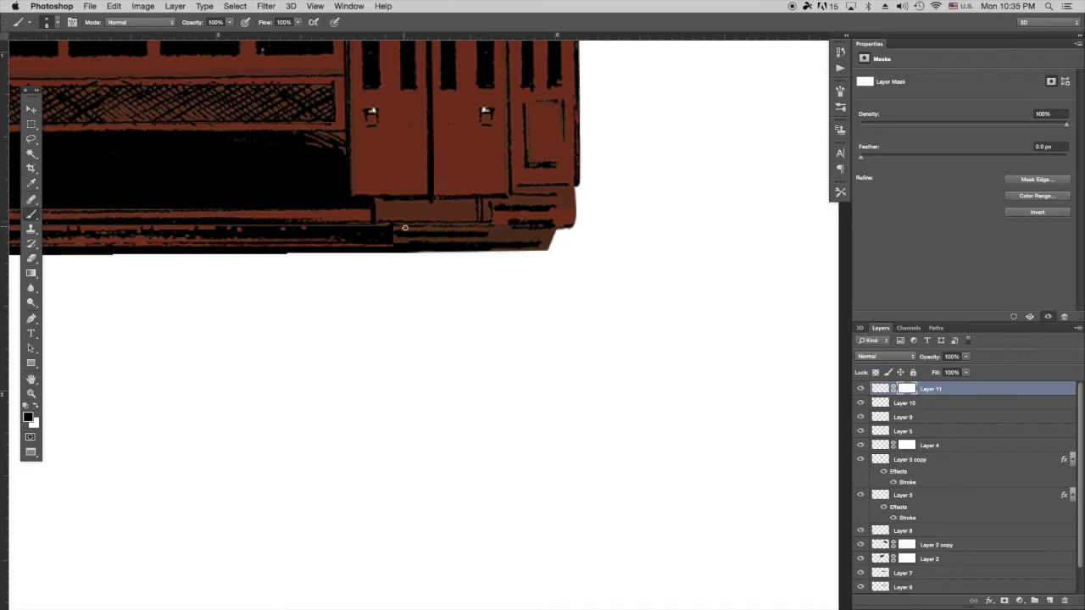
{"action": "scroll", "coordinate": [418, 243], "scroll_direction": "left", "scroll_amount": 10}
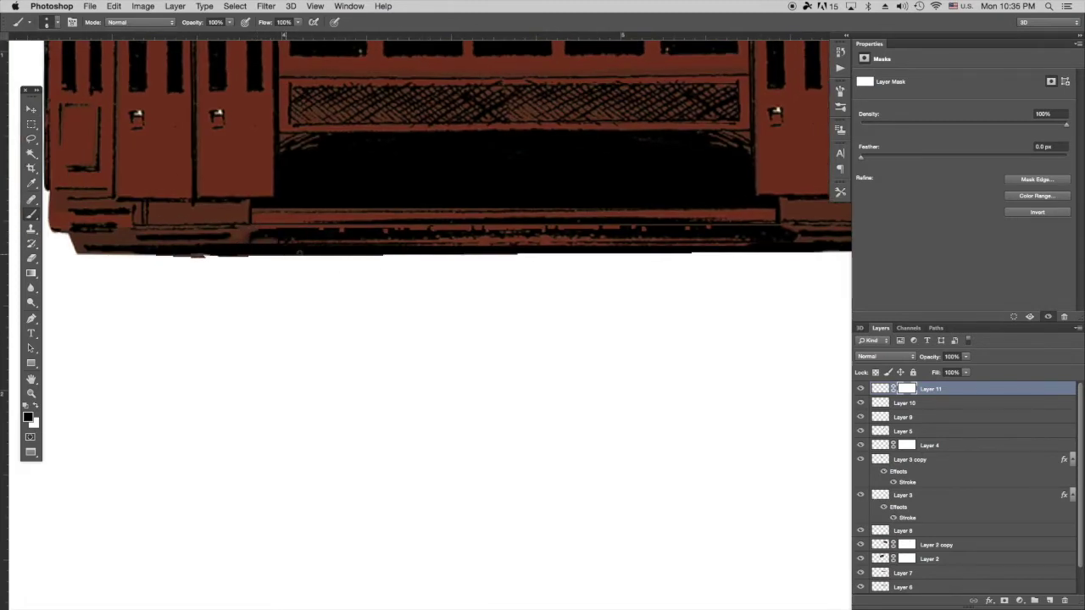
{"action": "left_click", "coordinate": [113, 6]}
{"action": "left_click", "coordinate": [131, 19]}
Add a new layer above Layer 11, touch up the base's bottom edge in black and review the whole trolley.
{"action": "left_click", "coordinate": [1050, 601]}
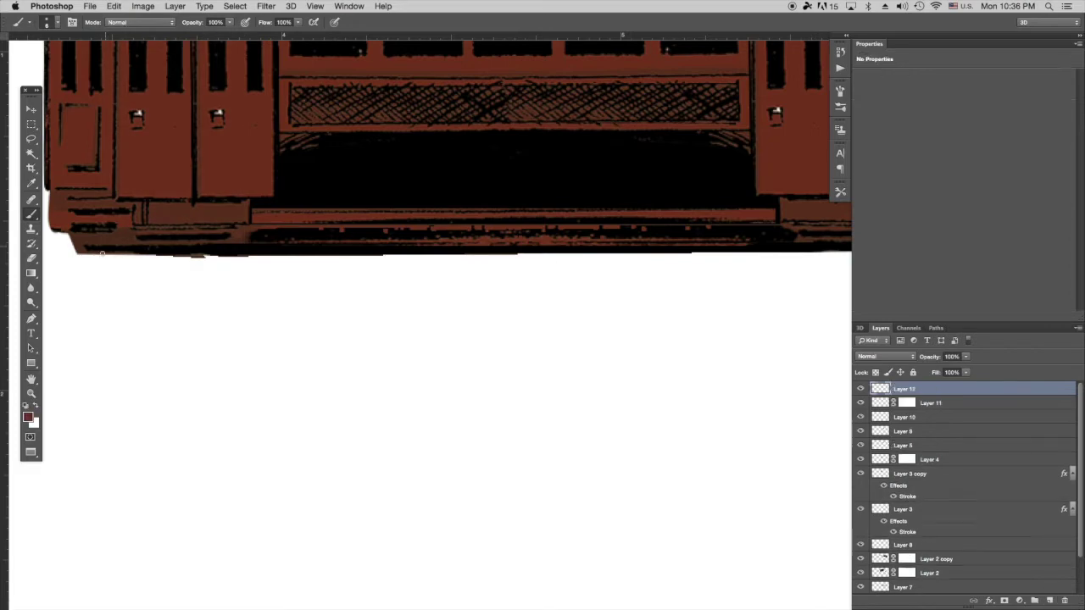
{"action": "scroll", "coordinate": [237, 250], "scroll_direction": "right", "scroll_amount": 5}
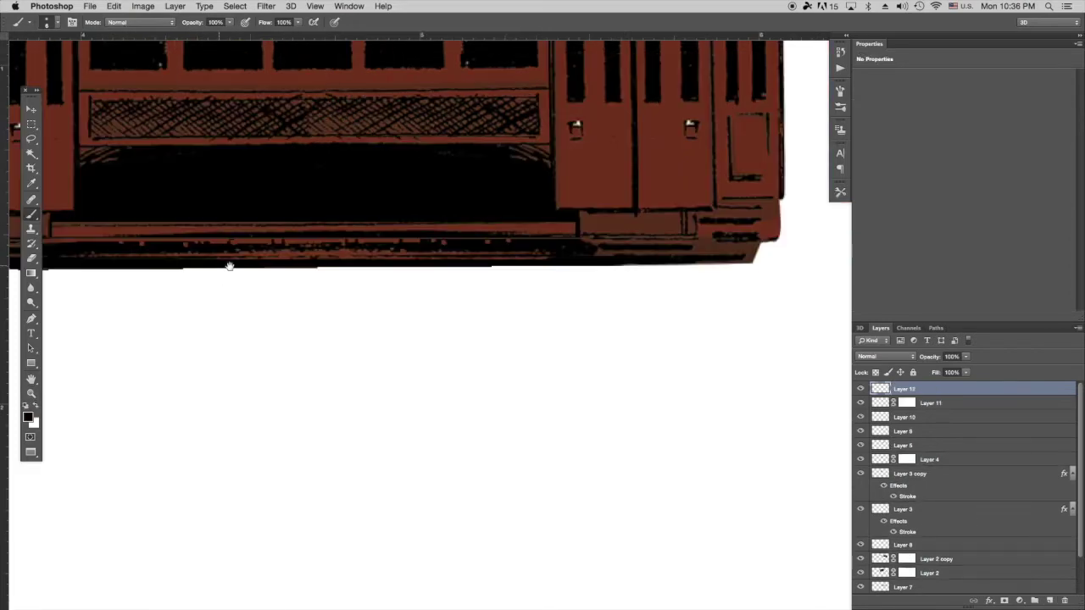
{"action": "key", "text": "super+minus"}
{"action": "key", "text": "super+minus"}
{"action": "left_click_drag", "start_coordinate": [737, 228], "coordinate": [245, 326]}
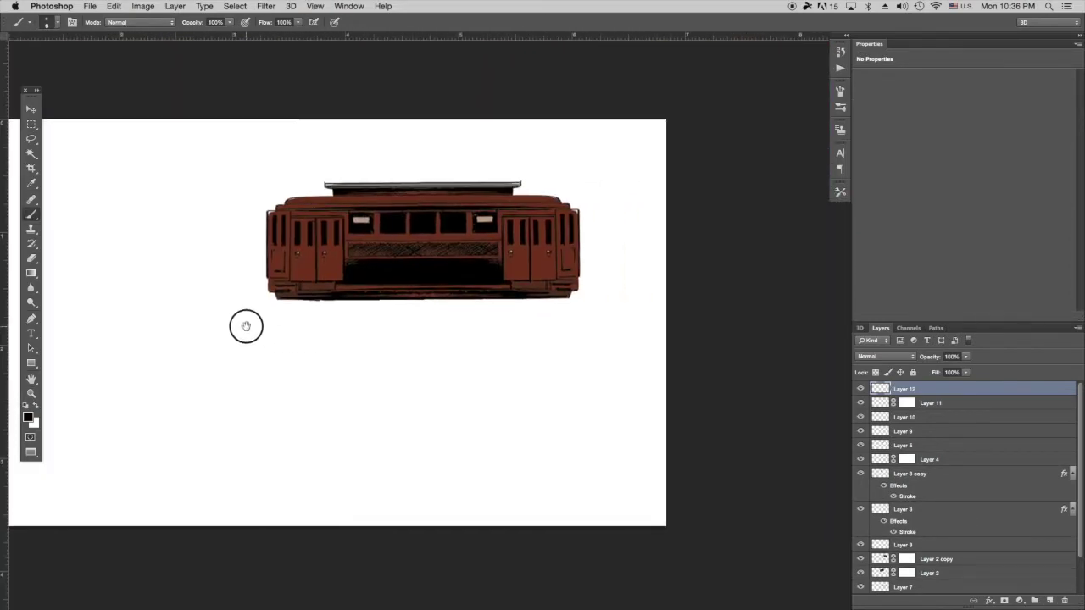
Group all the trolley layers, from Layer 12 down to the lowest one above Layer 1, into Group 1.
{"action": "left_click", "coordinate": [968, 585], "text": "shift"}
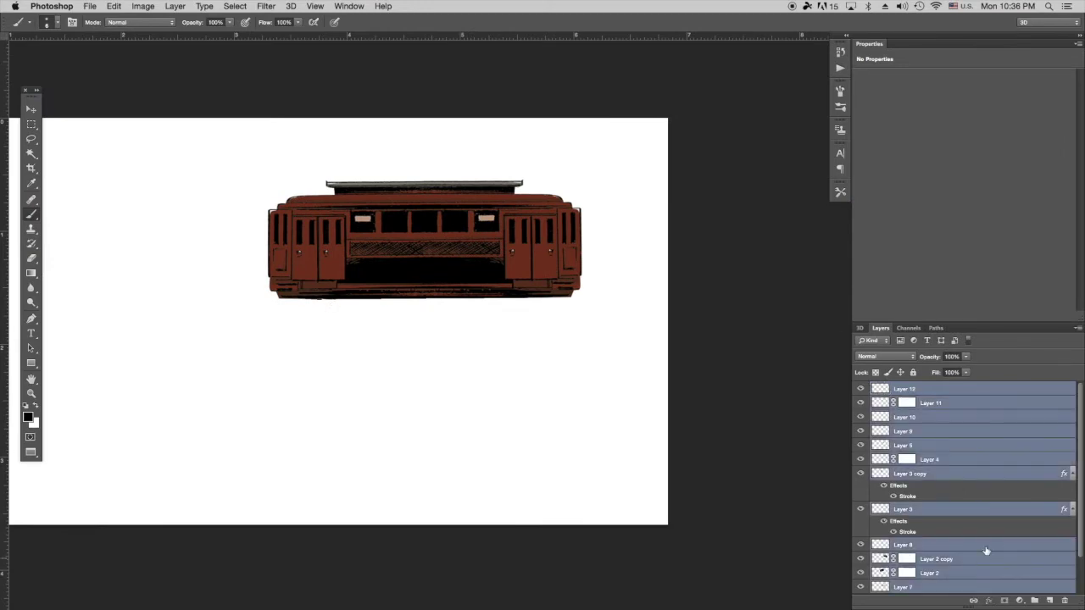
{"action": "scroll", "coordinate": [985, 553], "scroll_direction": "down", "scroll_amount": 3}
{"action": "left_click", "coordinate": [974, 557], "text": "shift"}
{"action": "left_click", "coordinate": [1078, 328]}
{"action": "left_click", "coordinate": [1040, 348]}
{"action": "left_click", "coordinate": [658, 270]}
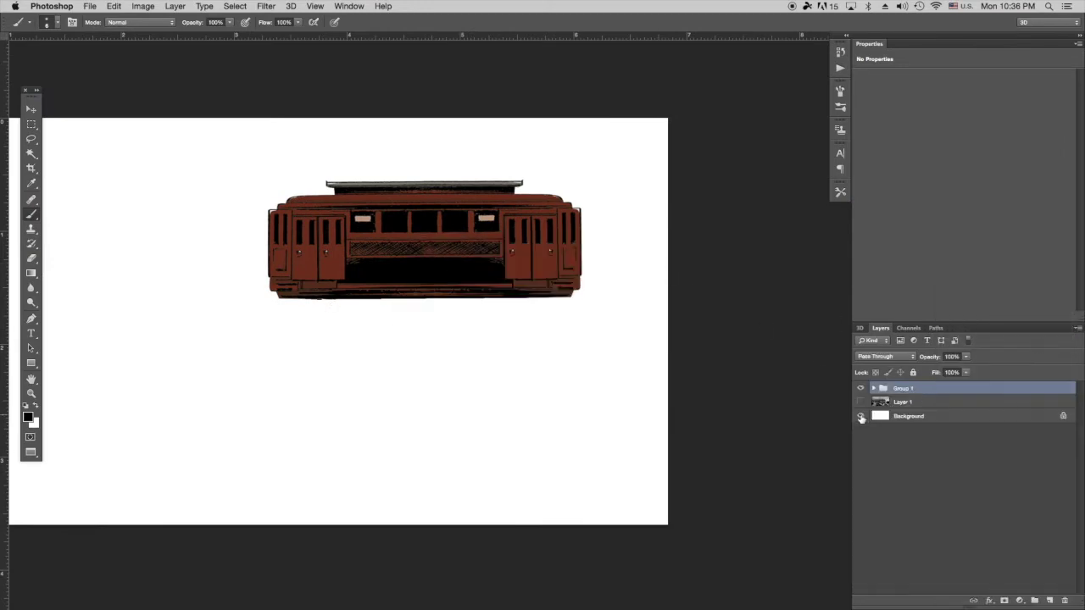
Stamp the trolley alone into a new merged layer with the white background hidden, leaving Group 1 hidden and Layer 1 shown.
{"action": "left_click", "coordinate": [861, 416]}
{"action": "key", "text": "super+alt+shift+e"}
{"action": "left_click", "coordinate": [860, 403]}
{"action": "left_click", "coordinate": [861, 416]}
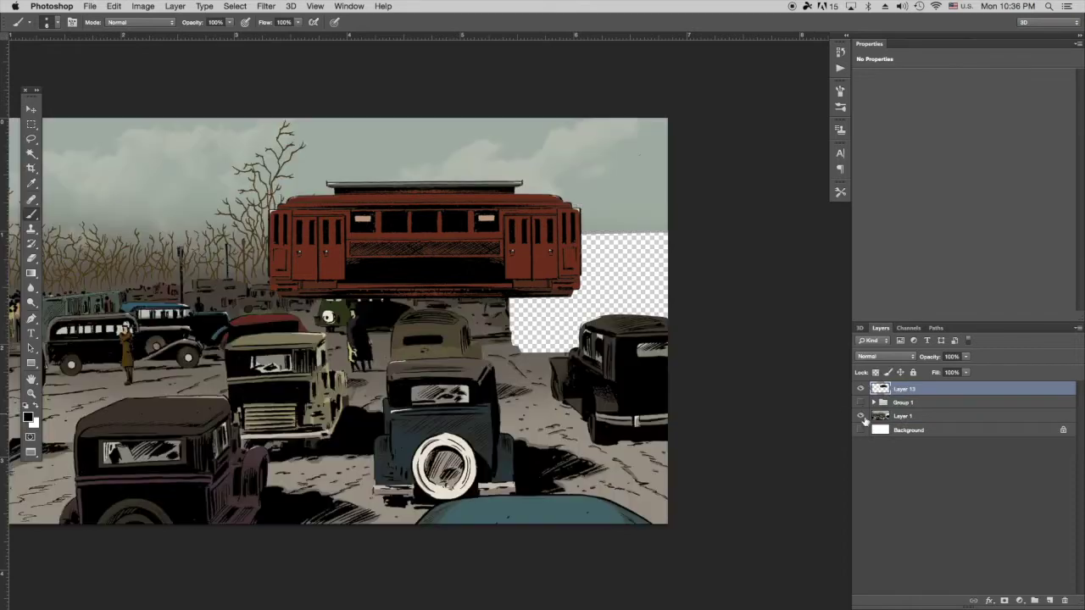
Move the merged trolley over its original place in the comic panel and hide Layer 13 to expose the hole.
{"action": "key", "text": "v"}
{"action": "left_click_drag", "start_coordinate": [419, 224], "coordinate": [688, 291]}
{"action": "left_click", "coordinate": [860, 390]}
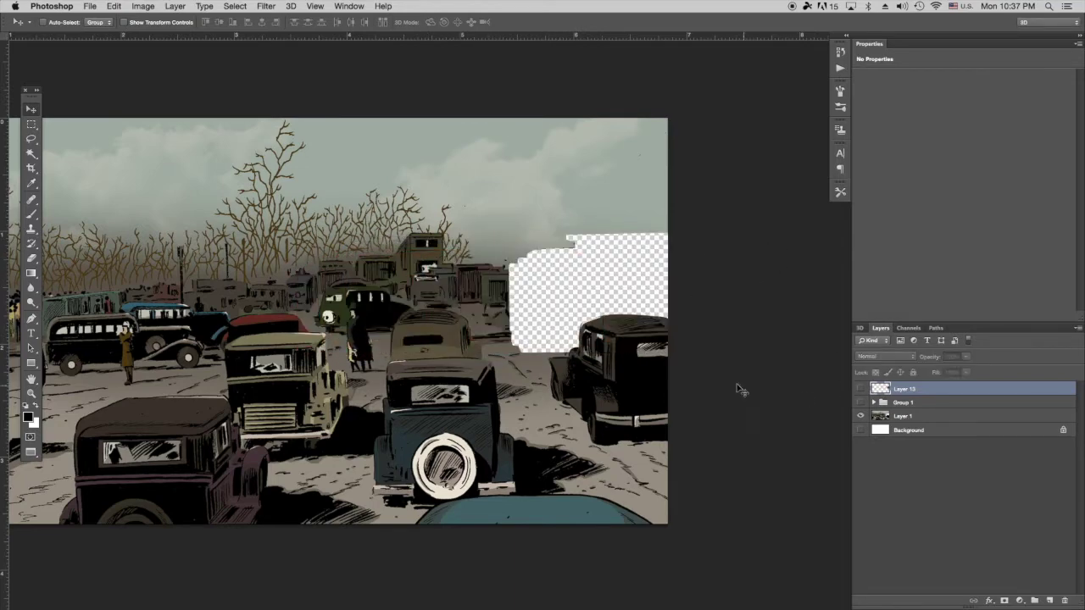
{"action": "key", "text": "super+minus"}
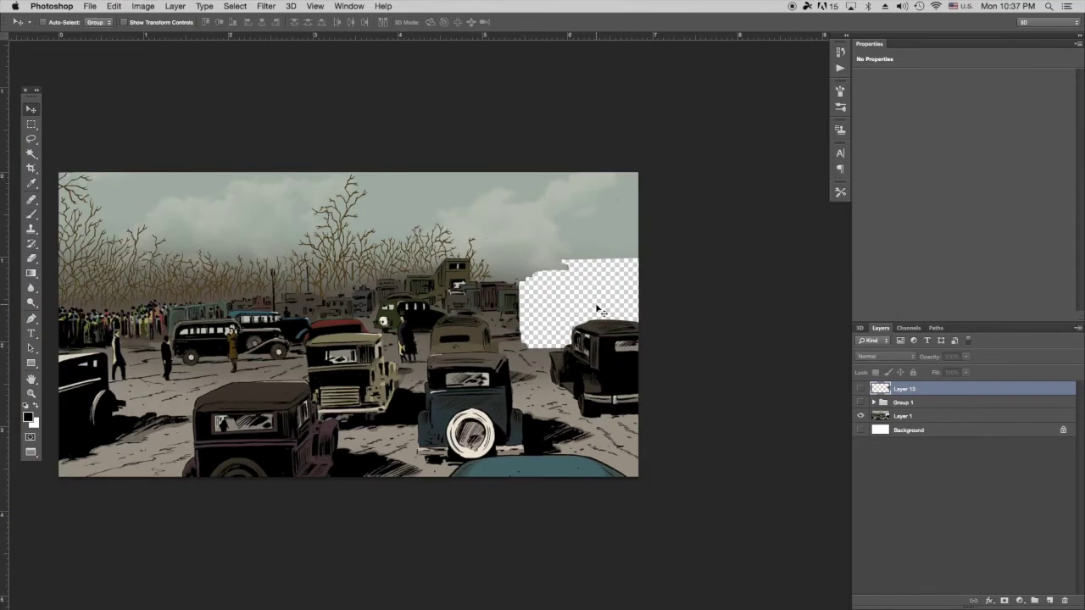
Outline a patch of bare trees and sky in the panel's left half and copy it from Layer 1 to a new layer.
{"action": "left_click", "coordinate": [31, 138]}
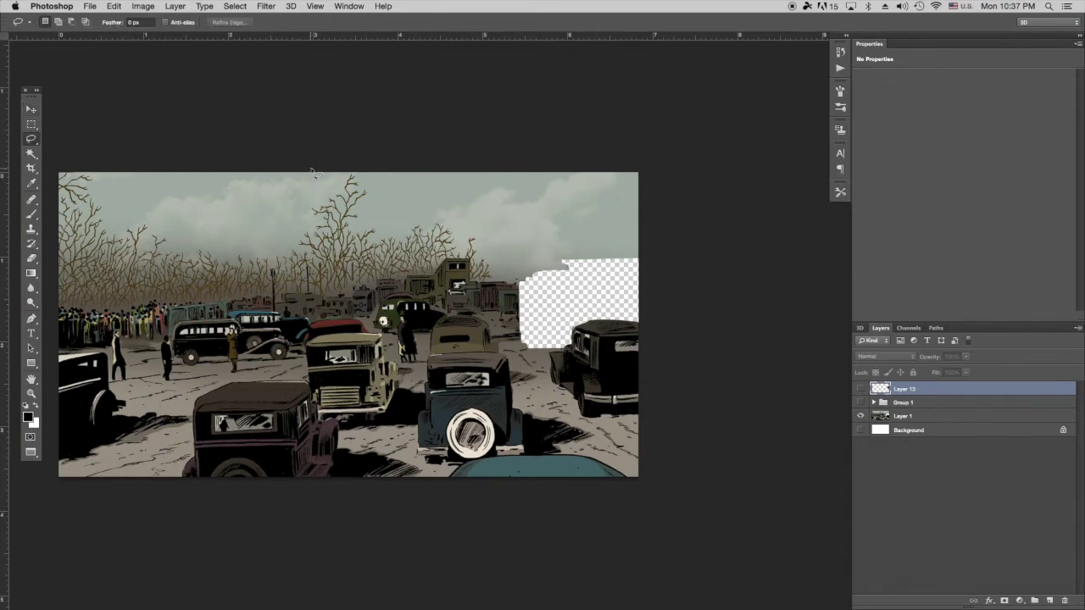
{"action": "mouse_move", "coordinate": [266, 169]}
{"action": "left_mouse_down"}
{"action": "mouse_move", "coordinate": [220, 255]}
{"action": "mouse_move", "coordinate": [173, 301]}
{"action": "mouse_move", "coordinate": [71, 307]}
{"action": "mouse_move", "coordinate": [51, 204]}
{"action": "mouse_move", "coordinate": [265, 171]}
{"action": "left_mouse_up"}
{"action": "left_click", "coordinate": [903, 415]}
{"action": "key", "text": "ctrl+j"}
{"action": "key", "text": "v"}
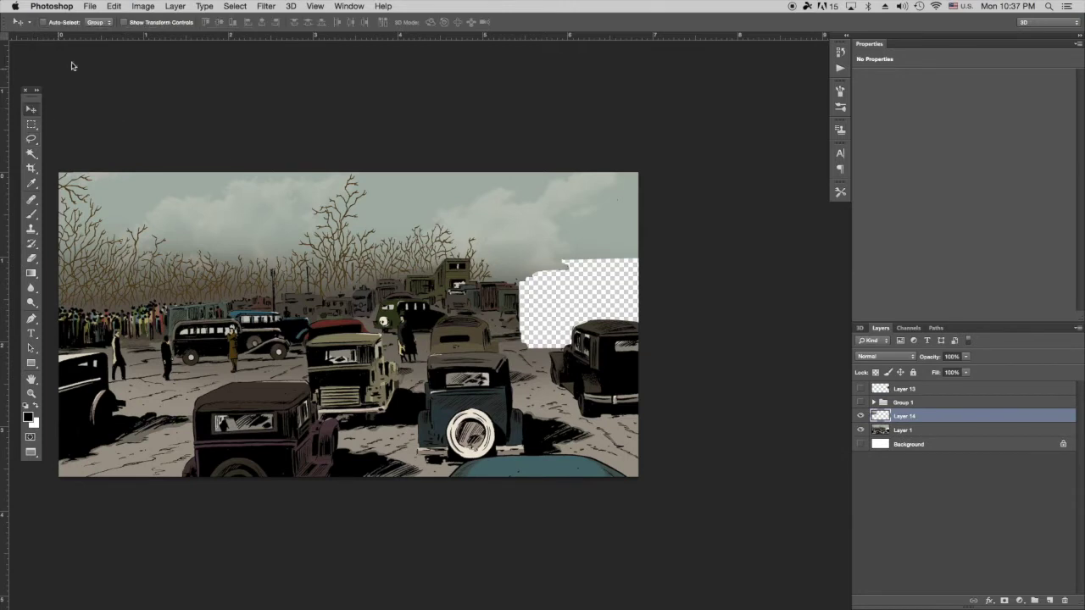
Flip the copied trees horizontally and place them over the upper part of the hole at the panel's right edge.
{"action": "left_click", "coordinate": [113, 6]}
{"action": "mouse_move", "coordinate": [145, 250]}
{"action": "left_click", "coordinate": [284, 429]}
{"action": "mouse_move", "coordinate": [198, 267]}
{"action": "left_mouse_down"}
{"action": "mouse_move", "coordinate": [624, 266]}
{"action": "mouse_move", "coordinate": [598, 255]}
{"action": "mouse_move", "coordinate": [608, 268]}
{"action": "mouse_move", "coordinate": [599, 254]}
{"action": "mouse_move", "coordinate": [663, 257]}
{"action": "mouse_move", "coordinate": [721, 298]}
{"action": "mouse_move", "coordinate": [565, 244]}
{"action": "mouse_move", "coordinate": [572, 265]}
{"action": "left_mouse_up"}
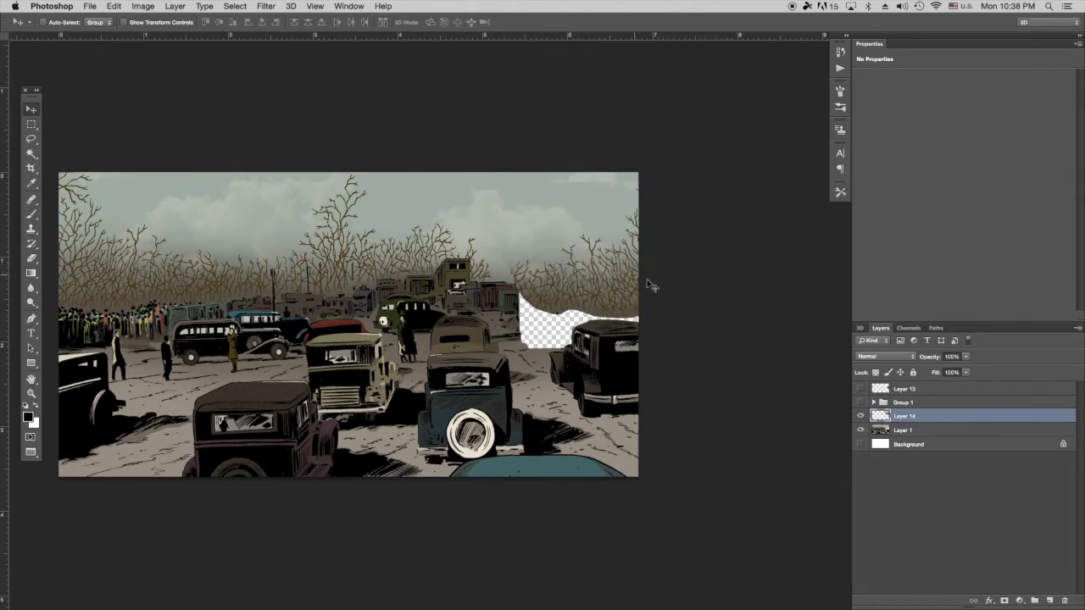
Add a mask to Layer 14 and paint out the hard sky edges around the copied trees, reducing the brush size.
{"action": "left_click", "coordinate": [1005, 600]}
{"action": "left_click", "coordinate": [31, 213]}
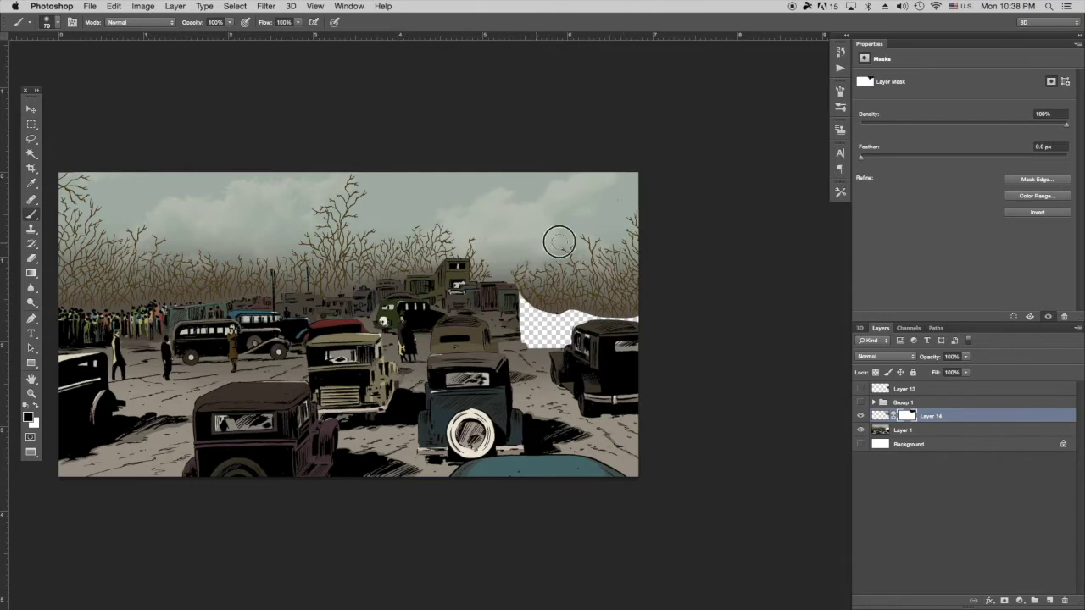
{"action": "key", "text": "bracketleft"}
{"action": "key", "text": "bracketleft"}
{"action": "key", "text": "bracketleft"}
{"action": "key", "text": "bracketleft"}
Copy the boxcars beside the hole from Layer 1 to a new layer above Layer 14 and place them over the hole's left side.
{"action": "left_click", "coordinate": [31, 139]}
{"action": "key", "text": "alt+bracketleft"}
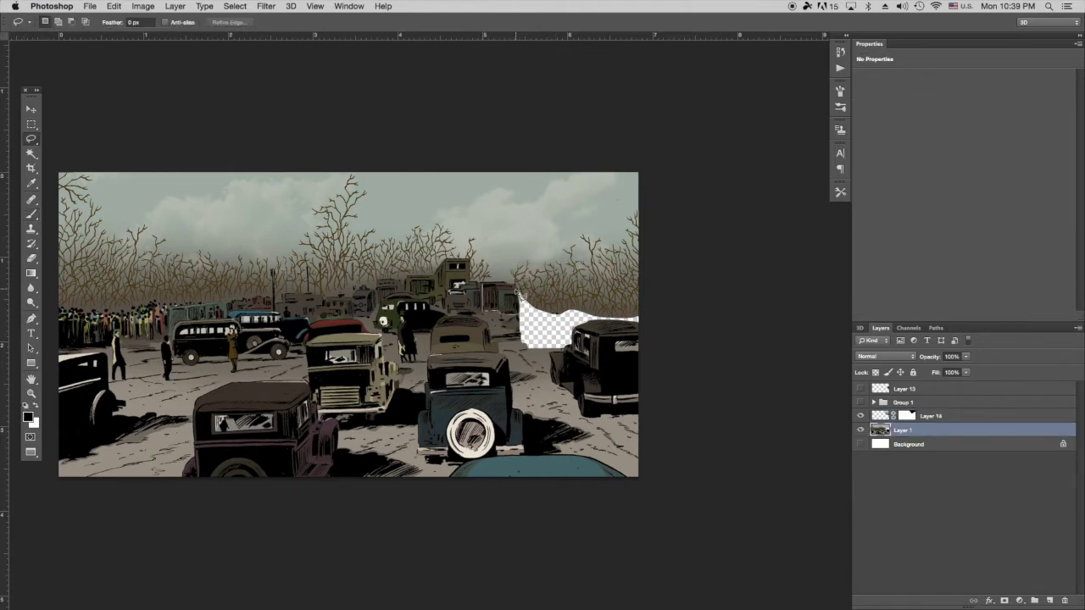
{"action": "key", "text": "ctrl+j"}
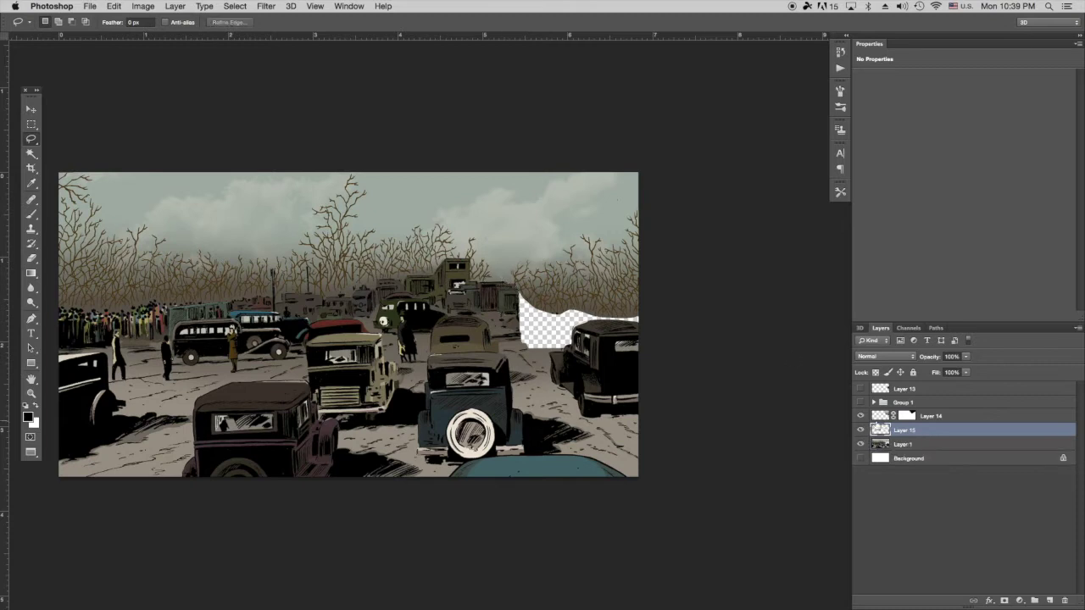
{"action": "key", "text": "ctrl+bracketright"}
{"action": "key", "text": "v"}
{"action": "left_click_drag", "start_coordinate": [505, 305], "coordinate": [561, 318]}
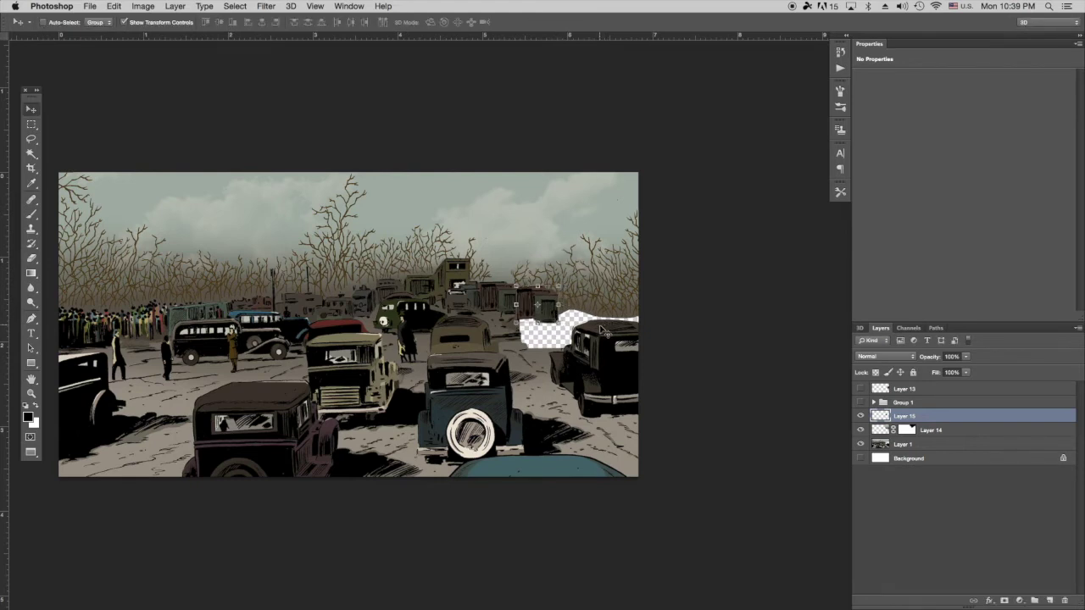
Copy the distant low buildings behind the red car from Layer 1 to a new layer and flip them horizontally.
{"action": "key", "text": "l"}
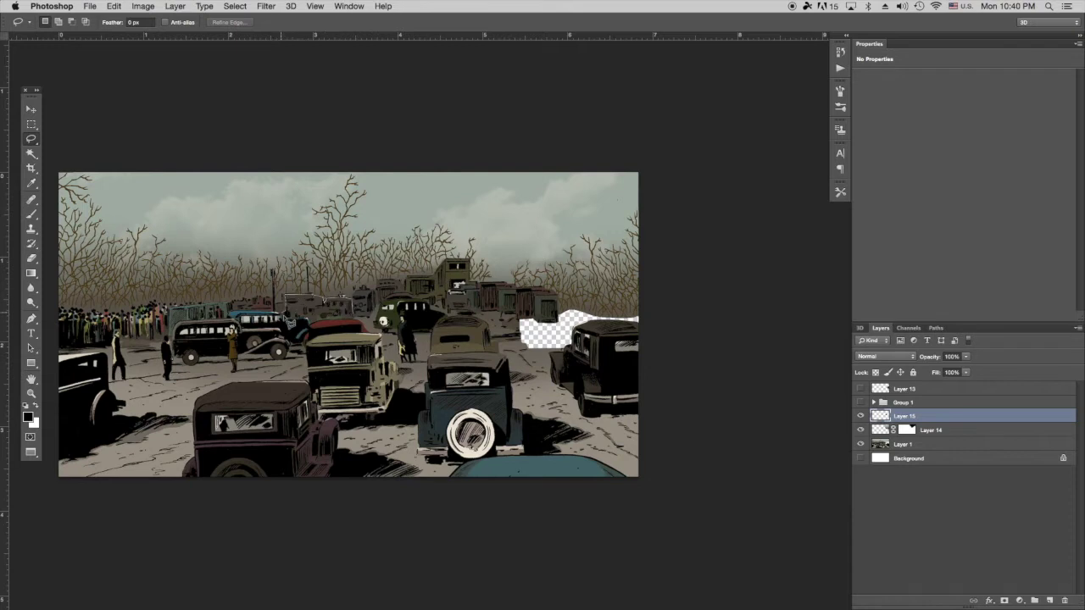
{"action": "left_click_drag", "start_coordinate": [312, 322], "coordinate": [351, 317]}
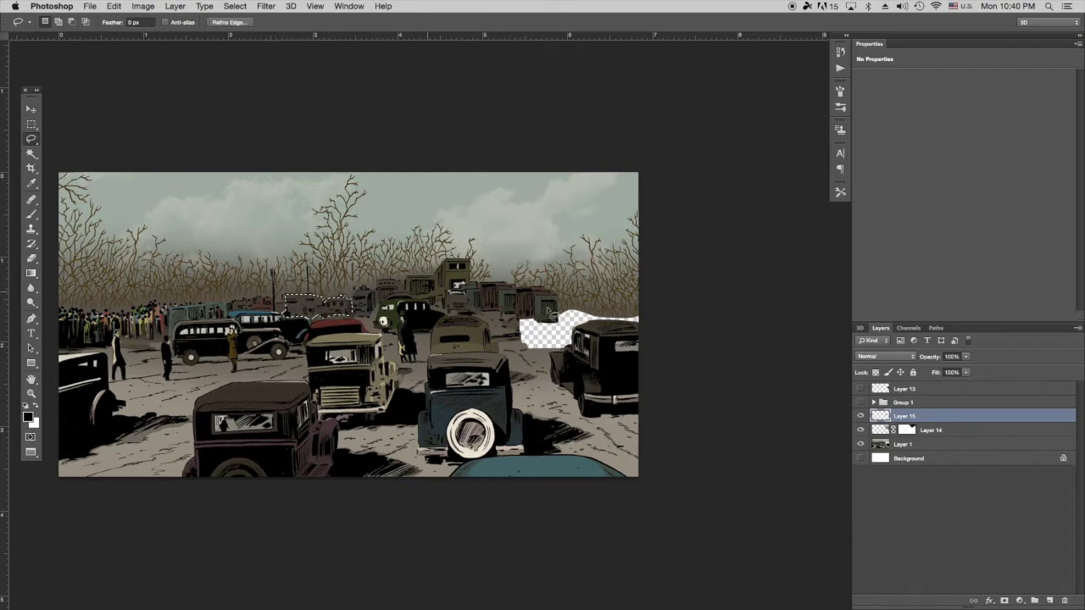
{"action": "left_click", "coordinate": [905, 444]}
{"action": "key", "text": "super+c"}
{"action": "key", "text": "super+v"}
{"action": "left_click", "coordinate": [143, 6]}
{"action": "mouse_move", "coordinate": [113, 5]}
{"action": "mouse_move", "coordinate": [170, 249]}
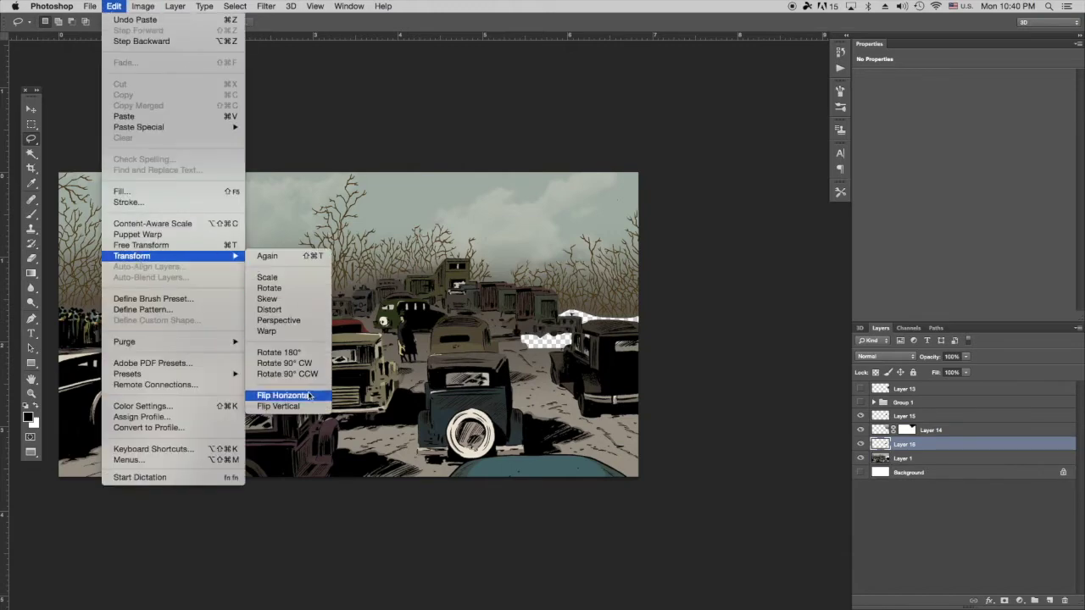
{"action": "left_click", "coordinate": [551, 390]}
Raise the buildings layer above Layer 15, place it over the gap above the right-hand black car, and hide it.
{"action": "left_click", "coordinate": [31, 109]}
{"action": "left_click_drag", "start_coordinate": [568, 329], "coordinate": [579, 328]}
{"action": "left_click_drag", "start_coordinate": [879, 445], "coordinate": [879, 410]}
{"action": "left_click_drag", "start_coordinate": [569, 322], "coordinate": [619, 322]}
{"action": "left_click", "coordinate": [861, 416]}
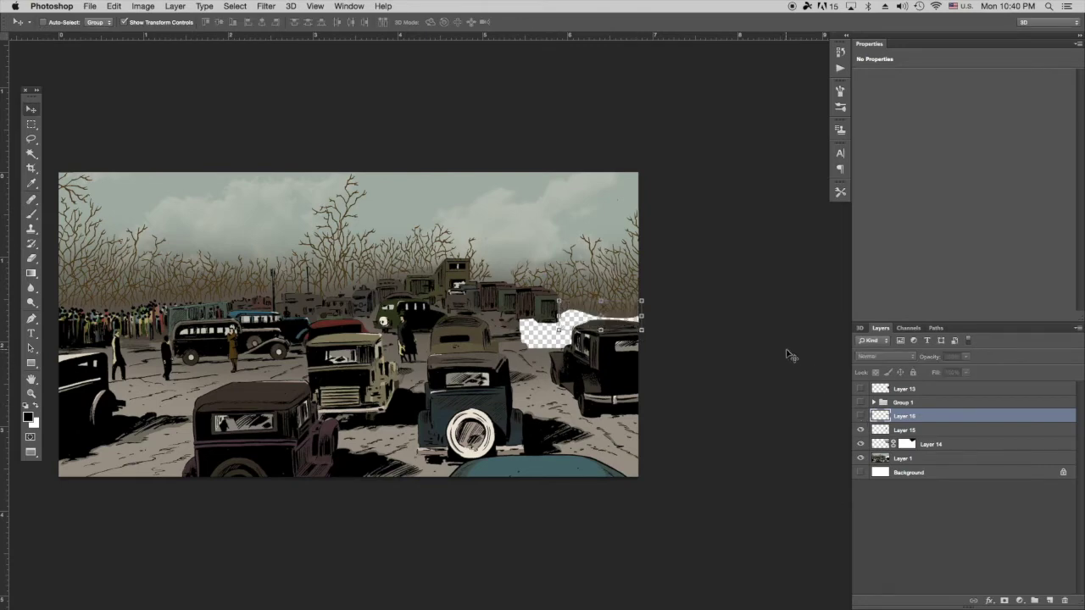
Trace a closed Pen path along the roof and left edge of the right-hand black car, closing it through the car body.
{"action": "key", "text": "p"}
{"action": "key", "text": "super+equal"}
{"action": "key", "text": "super+equal"}
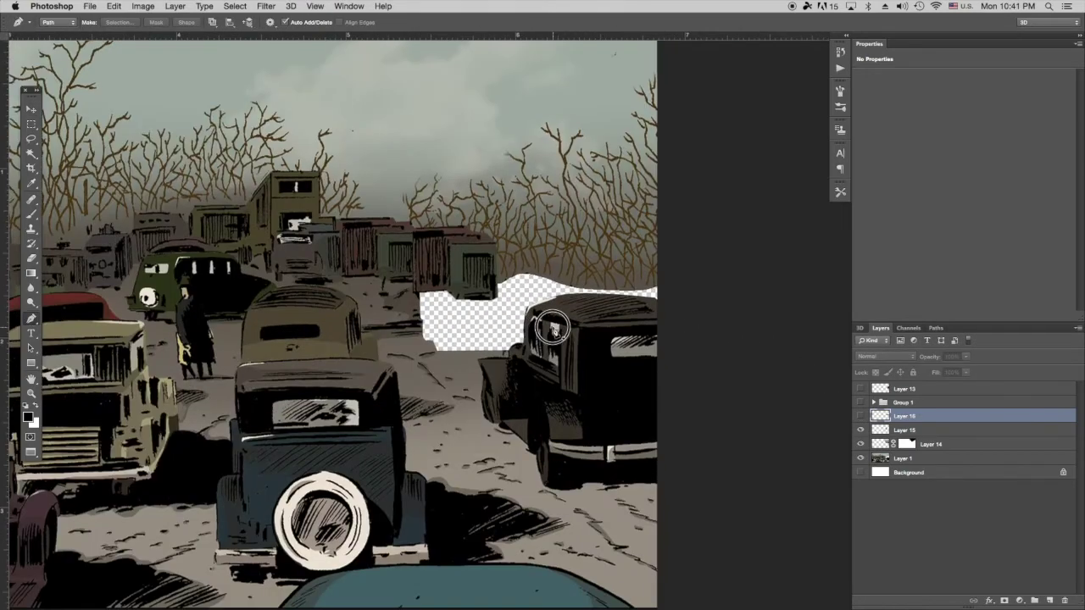
{"action": "key", "text": "super+equal"}
{"action": "key", "text": "super+equal"}
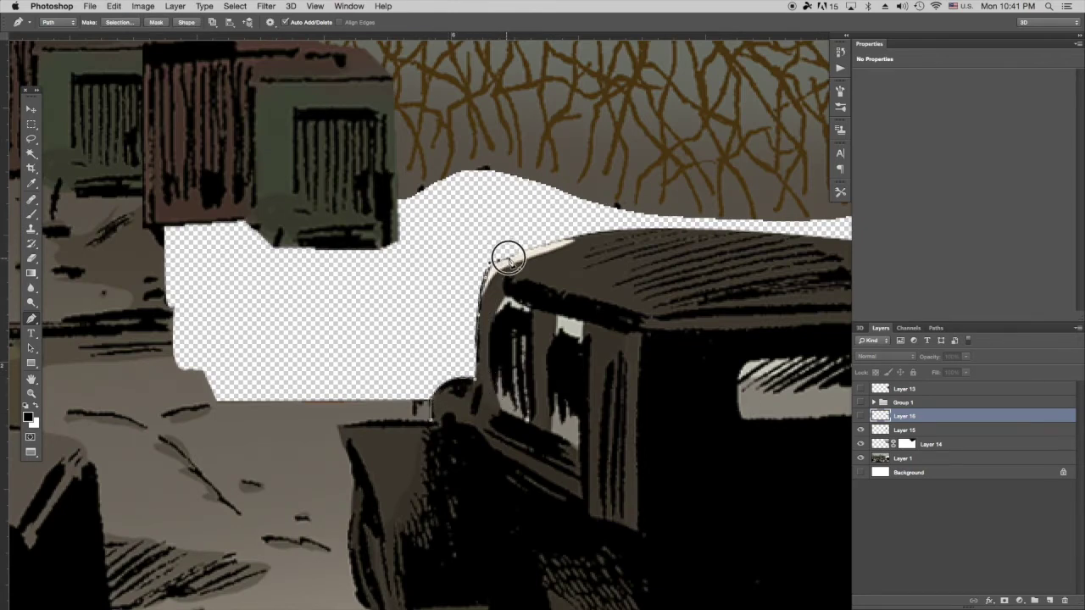
{"action": "left_click_drag", "start_coordinate": [641, 230], "coordinate": [656, 229]}
{"action": "mouse_move", "coordinate": [768, 233]}
{"action": "left_mouse_down"}
{"action": "mouse_move", "coordinate": [797, 237]}
{"action": "mouse_move", "coordinate": [775, 236]}
{"action": "left_mouse_up"}
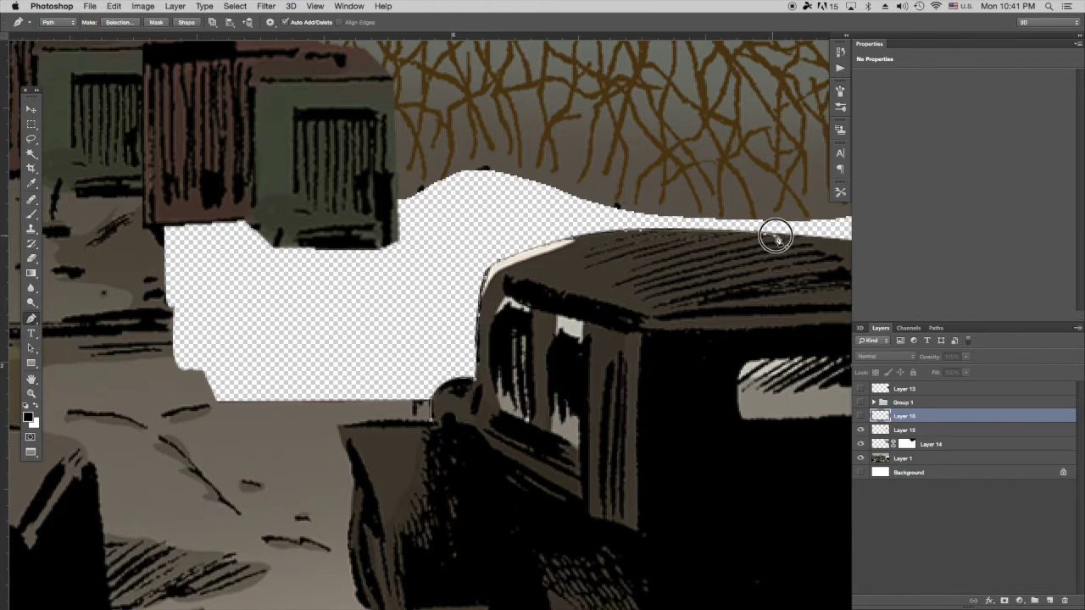
{"action": "left_click", "coordinate": [771, 230]}
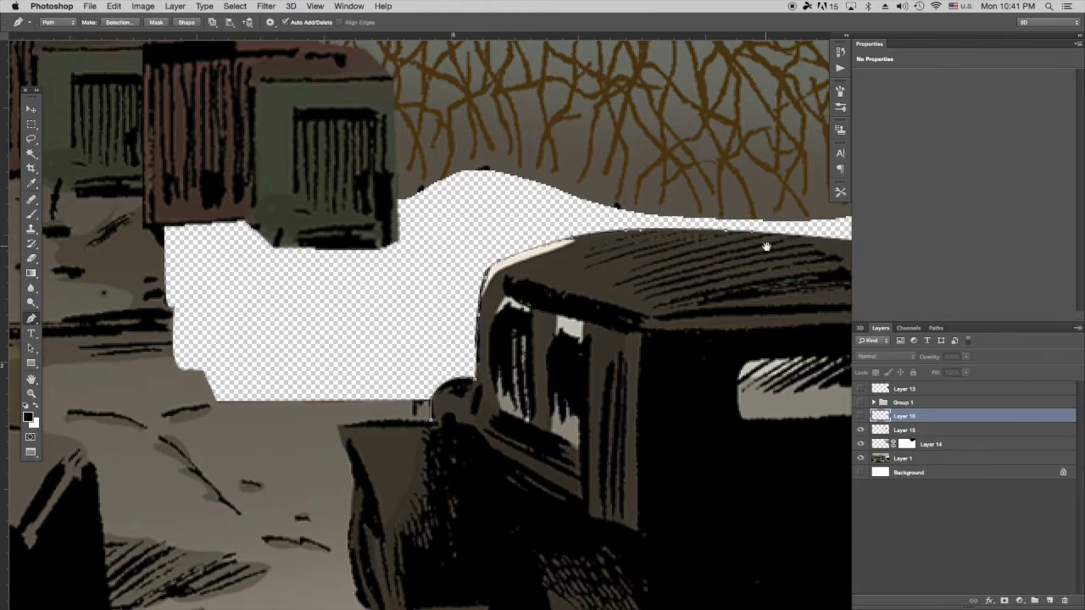
{"action": "scroll", "coordinate": [746, 243], "scroll_direction": "right", "scroll_amount": 5}
{"action": "left_click", "coordinate": [735, 247]}
{"action": "left_click", "coordinate": [762, 339]}
{"action": "left_click", "coordinate": [737, 488]}
{"action": "left_click", "coordinate": [369, 473]}
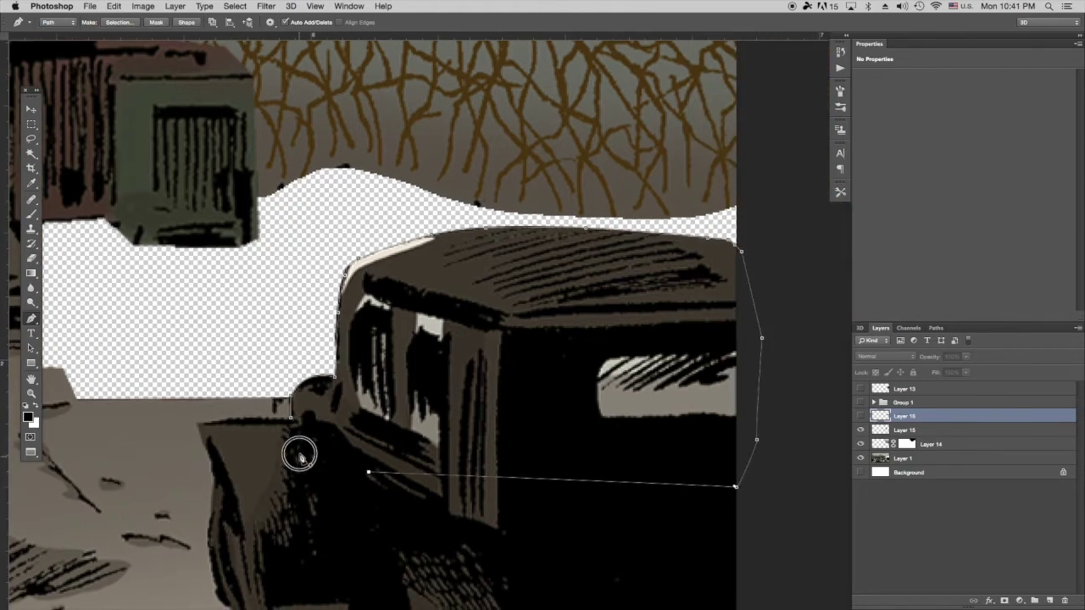
{"action": "left_click", "coordinate": [290, 417]}
Save the car outline as a path named "car".
{"action": "left_click", "coordinate": [936, 328]}
{"action": "double_click", "coordinate": [963, 351]}
{"action": "type", "text": "car"}
{"action": "key", "text": "Return"}
{"action": "left_click", "coordinate": [884, 331]}
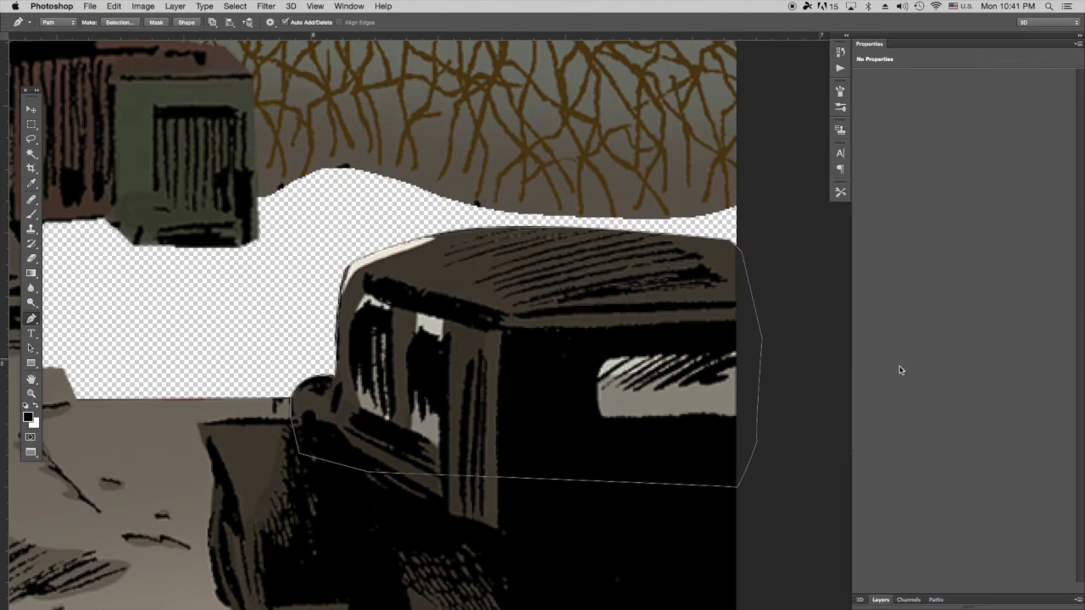
Show Layer 16, load the car path as a selection and mask the buildings so they stay behind the black car.
{"action": "left_click", "coordinate": [859, 415]}
{"action": "left_click", "coordinate": [935, 328]}
{"action": "left_click", "coordinate": [1002, 601]}
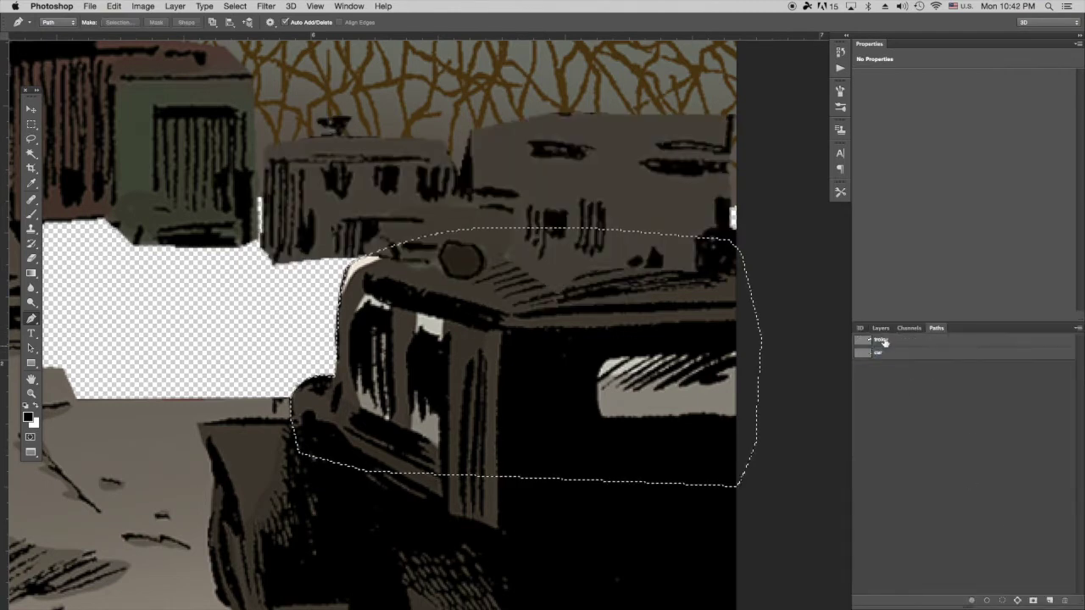
{"action": "left_click", "coordinate": [880, 328]}
{"action": "left_click", "coordinate": [1003, 600]}
{"action": "key", "text": "super+i"}
Shift the buildings on Layer 16 independently of their mask so they sit closer to the car roof and the boxcars.
{"action": "key", "text": "super+minus"}
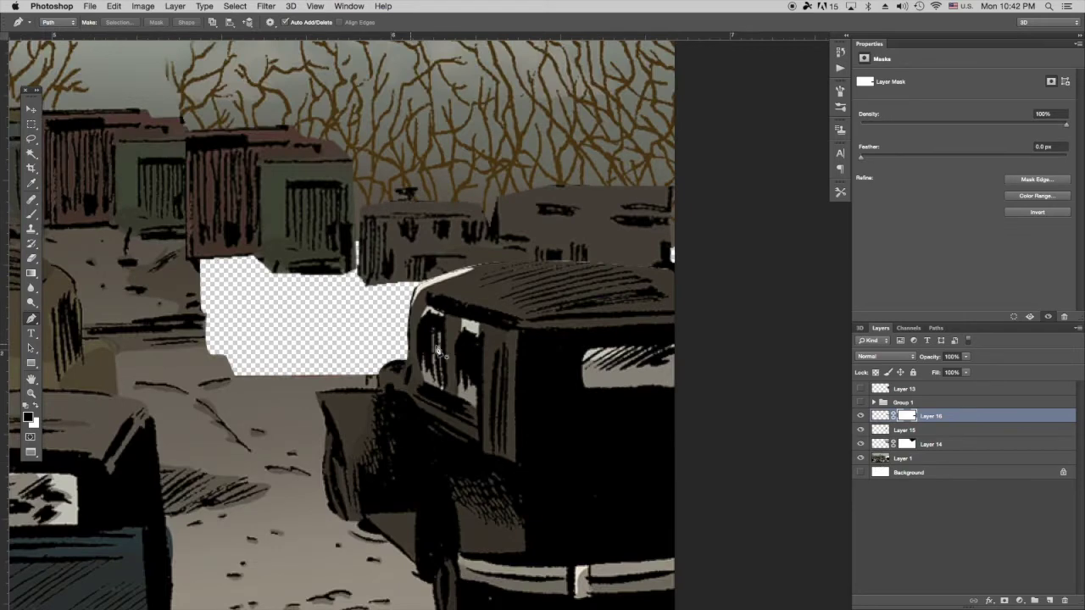
{"action": "key", "text": "v"}
{"action": "left_click", "coordinate": [881, 416]}
{"action": "mouse_move", "coordinate": [610, 227]}
{"action": "left_mouse_down"}
{"action": "mouse_move", "coordinate": [596, 236]}
{"action": "mouse_move", "coordinate": [605, 238]}
{"action": "left_mouse_up"}
{"action": "left_click_drag", "start_coordinate": [506, 234], "coordinate": [491, 237]}
Outline the ground between the brown car and the right-hand black car and copy it from Layer 1 to a new layer.
{"action": "mouse_move", "coordinate": [300, 309]}
{"action": "left_mouse_down"}
{"action": "mouse_move", "coordinate": [492, 233]}
{"action": "mouse_move", "coordinate": [664, 328]}
{"action": "mouse_move", "coordinate": [650, 320]}
{"action": "left_mouse_up"}
{"action": "key", "text": "l"}
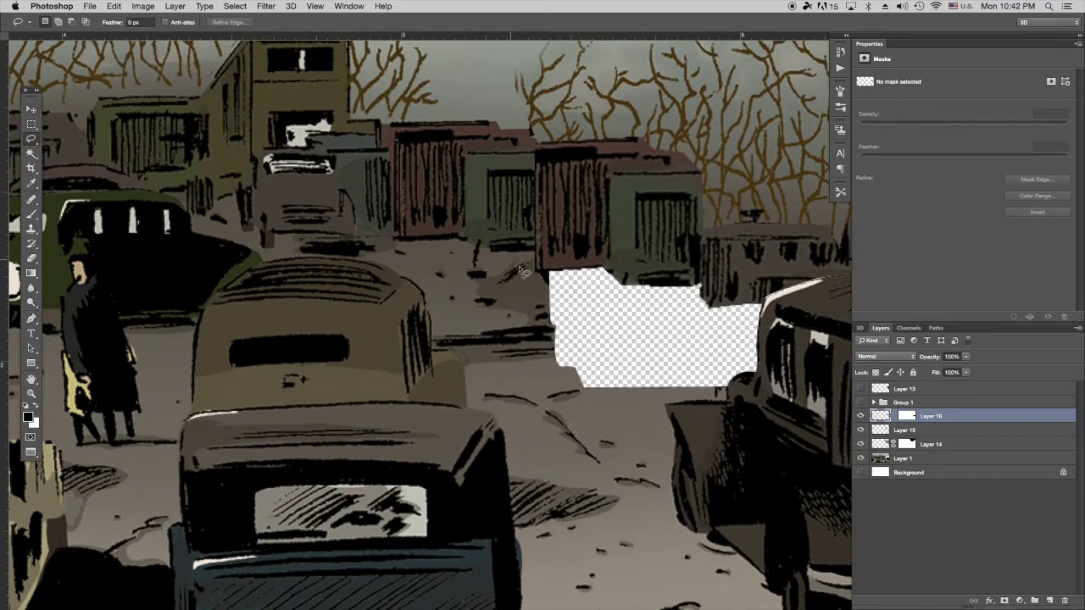
{"action": "left_click", "coordinate": [882, 459]}
{"action": "mouse_move", "coordinate": [535, 254]}
{"action": "left_mouse_down"}
{"action": "mouse_move", "coordinate": [416, 240]}
{"action": "mouse_move", "coordinate": [416, 281]}
{"action": "mouse_move", "coordinate": [444, 349]}
{"action": "mouse_move", "coordinate": [500, 412]}
{"action": "mouse_move", "coordinate": [511, 505]}
{"action": "mouse_move", "coordinate": [652, 573]}
{"action": "mouse_move", "coordinate": [673, 376]}
{"action": "mouse_move", "coordinate": [581, 322]}
{"action": "left_mouse_up"}
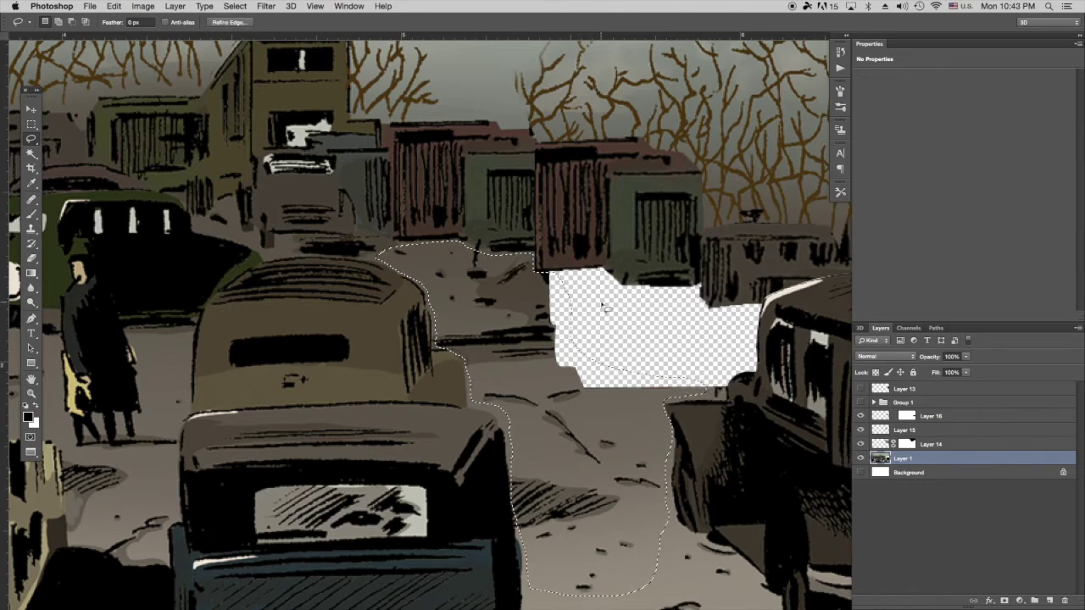
{"action": "key", "text": "super+j"}
{"action": "key", "text": "v"}
Flip the copied ground on Layer 17 horizontally and shift it towards the remaining hole.
{"action": "left_click", "coordinate": [114, 6]}
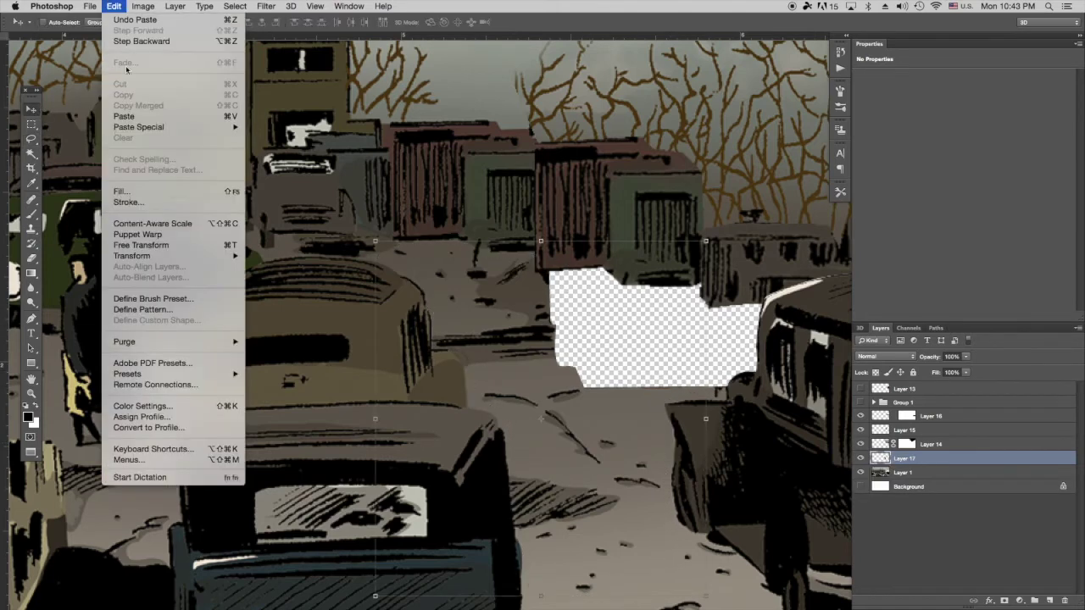
{"action": "mouse_move", "coordinate": [180, 257]}
{"action": "left_click", "coordinate": [284, 396]}
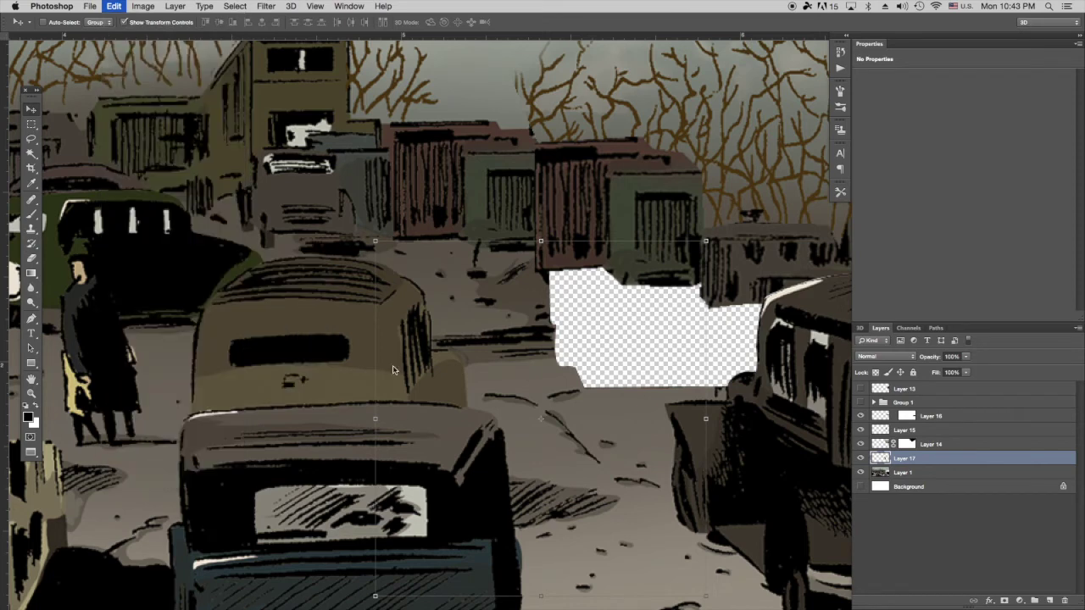
{"action": "left_click_drag", "start_coordinate": [537, 385], "coordinate": [561, 381]}
Rotate the ground patch to about -3.5° and widen it to about 109%, aligning its dark track lines with the original ground.
{"action": "left_click_drag", "start_coordinate": [745, 419], "coordinate": [743, 397]}
{"action": "left_click_drag", "start_coordinate": [640, 382], "coordinate": [638, 387]}
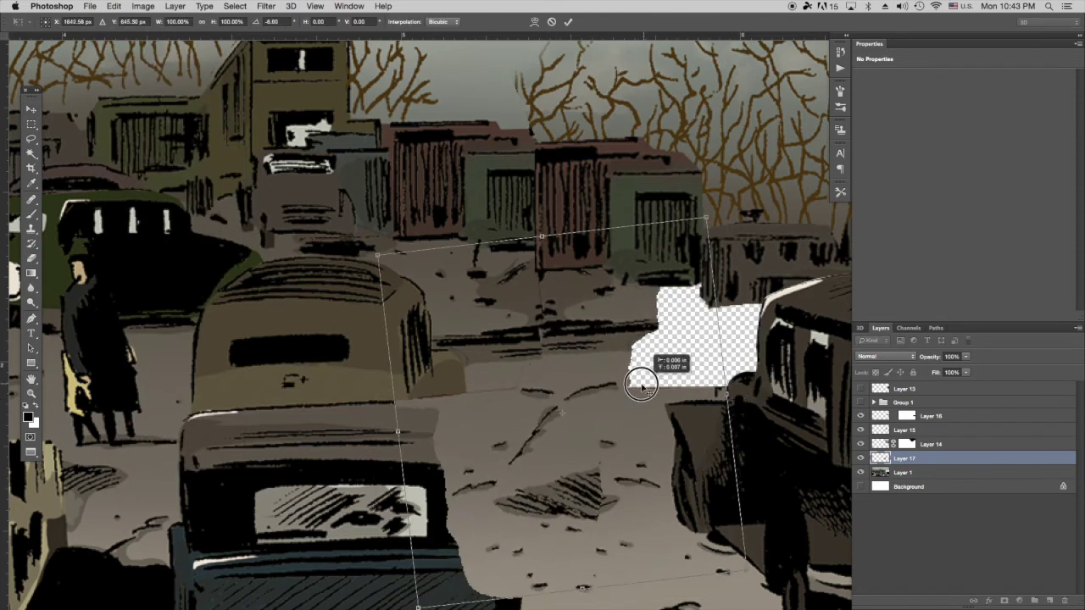
{"action": "left_click_drag", "start_coordinate": [727, 401], "coordinate": [754, 405]}
{"action": "left_click_drag", "start_coordinate": [696, 396], "coordinate": [688, 387]}
{"action": "left_click", "coordinate": [461, 399], "text": "alt"}
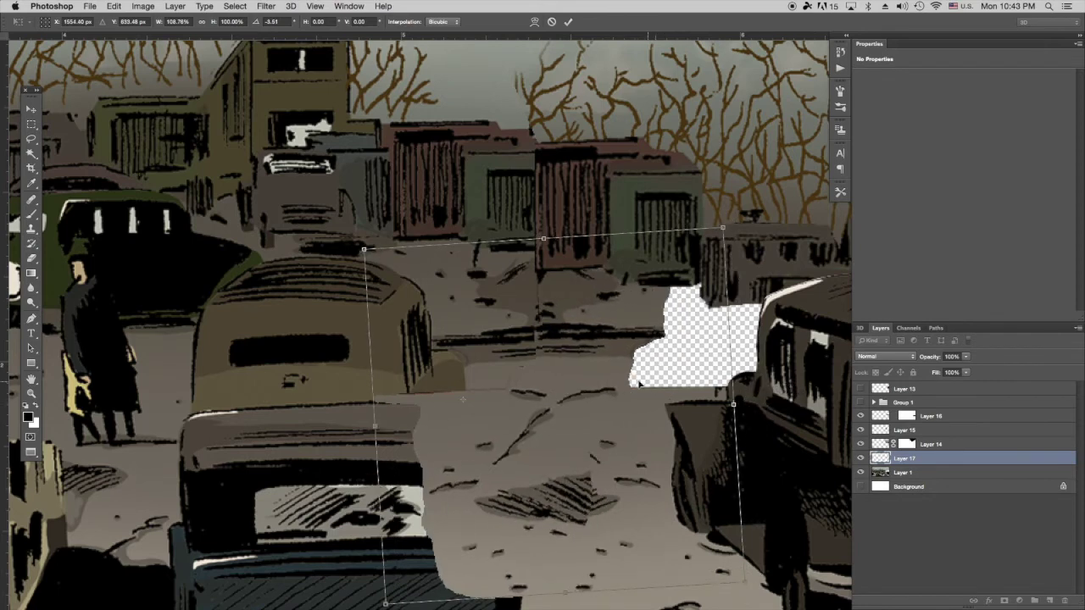
{"action": "key", "text": "Escape"}
Add a mask to Layer 17 and retouch the ground patch's seam below the front brown boxcar.
{"action": "left_click", "coordinate": [1004, 600]}
{"action": "key", "text": "b"}
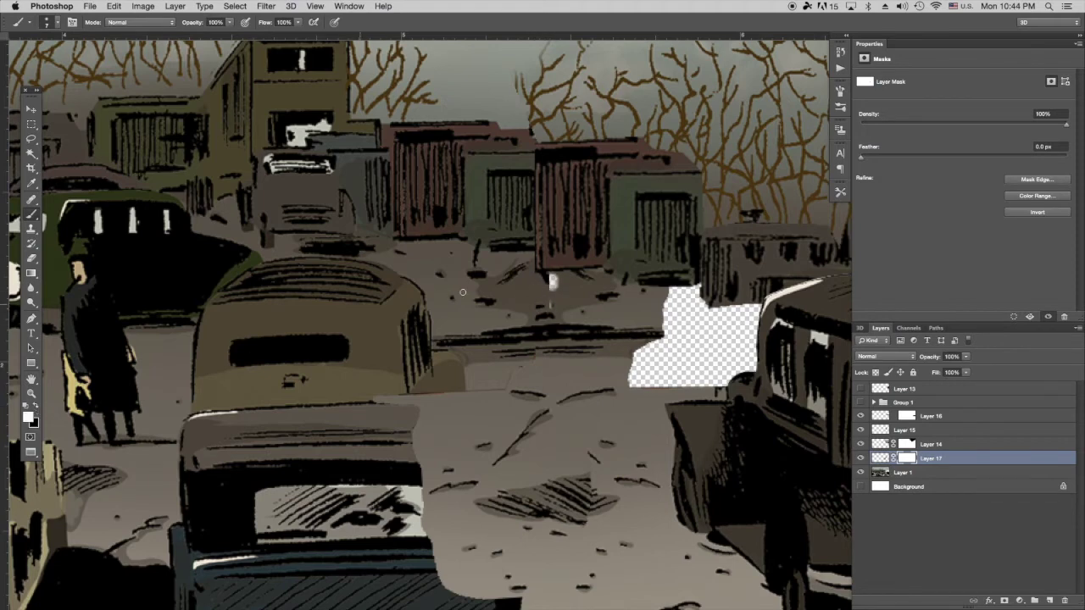
{"action": "key", "text": "x"}
{"action": "left_click_drag", "start_coordinate": [225, 266], "coordinate": [182, 153]}
Outline and delete the surplus of Layer 17 that covers the parked cars and the lower ground, including its leftover, and deselect.
{"action": "key", "text": "l"}
{"action": "left_click", "coordinate": [861, 459]}
{"action": "left_click", "coordinate": [860, 459]}
{"action": "mouse_move", "coordinate": [407, 272]}
{"action": "left_mouse_down"}
{"action": "mouse_move", "coordinate": [567, 271]}
{"action": "mouse_move", "coordinate": [428, 276]}
{"action": "left_mouse_up"}
{"action": "left_click", "coordinate": [877, 458]}
{"action": "key", "text": "Delete"}
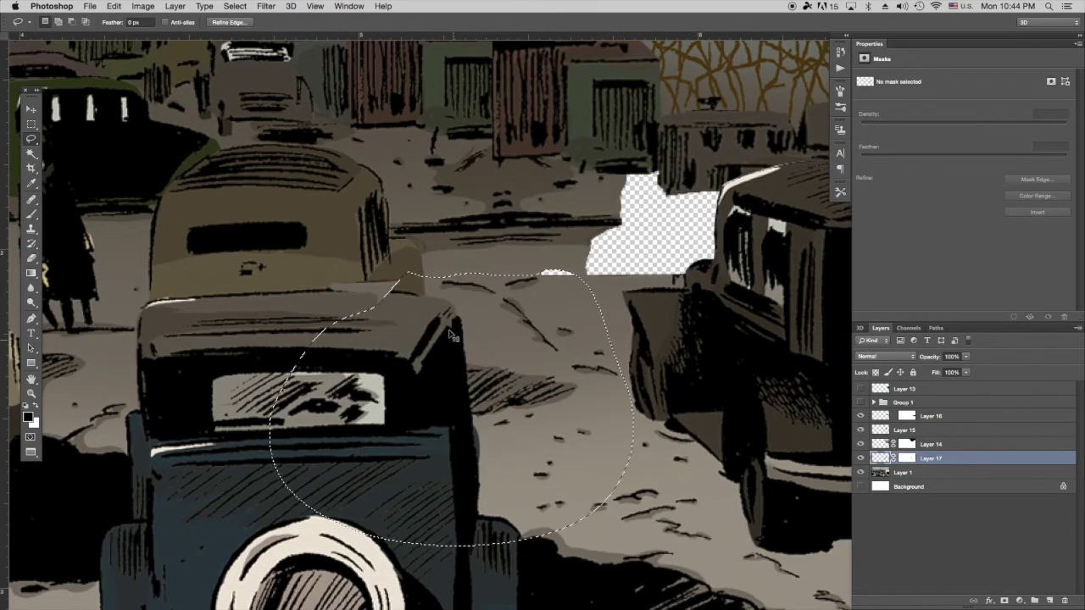
{"action": "left_click_drag", "start_coordinate": [408, 317], "coordinate": [427, 307]}
{"action": "key", "text": "Delete"}
{"action": "key", "text": "super+d"}
Add a new layer above Layer 16 and paint over the small transparent gap in the ground.
{"action": "key", "text": "super+alt+shift+n"}
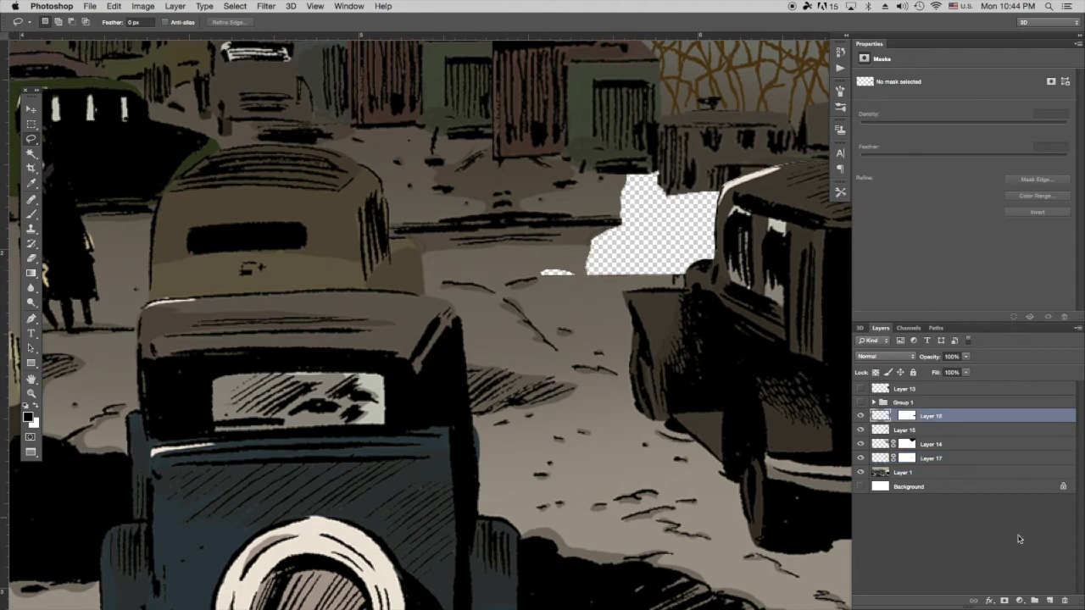
{"action": "key", "text": "b"}
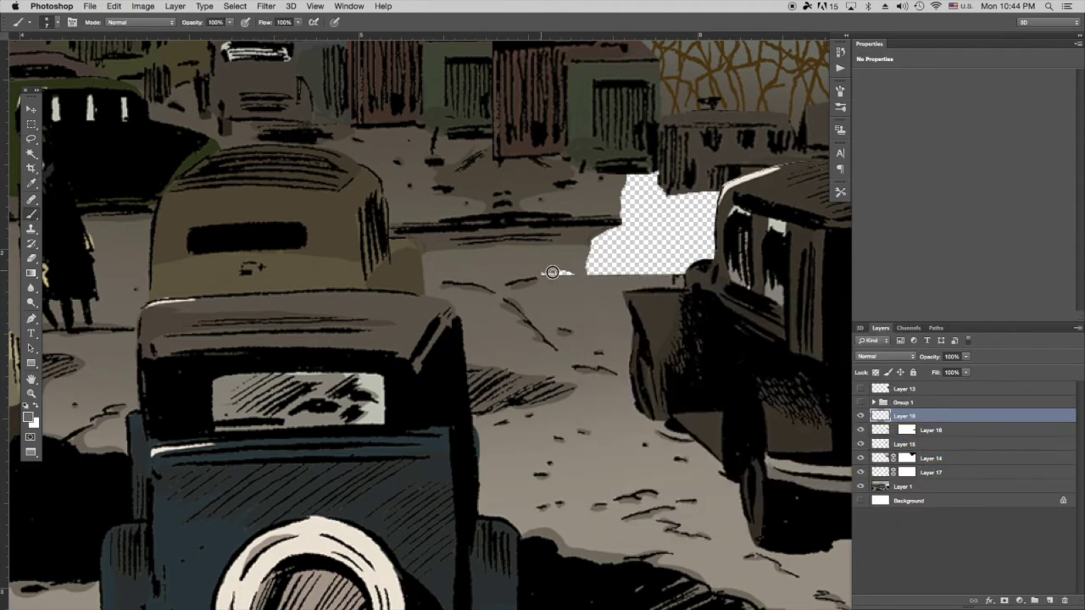
{"action": "mouse_move", "coordinate": [589, 281]}
{"action": "left_mouse_down"}
{"action": "mouse_move", "coordinate": [632, 278]}
{"action": "mouse_move", "coordinate": [611, 322]}
{"action": "left_mouse_up"}
Sample the dark brown ground shadow (#4d453a) below the boxcars to retouch the mirrored shadow above the track.
{"action": "left_click", "coordinate": [28, 417]}
{"action": "left_click", "coordinate": [614, 224]}
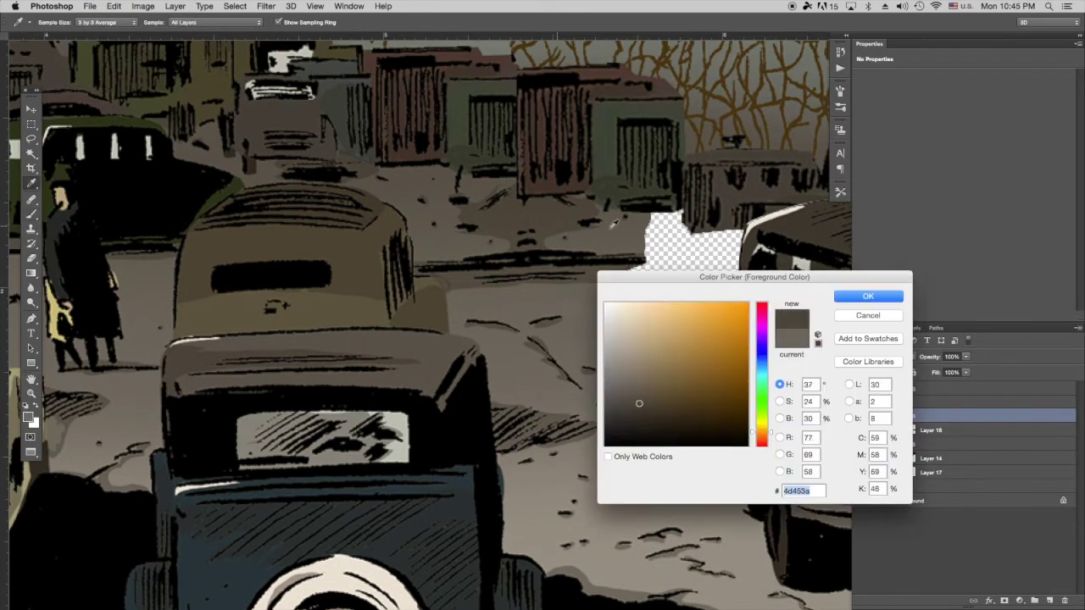
{"action": "key", "text": "Return"}
{"action": "left_click", "coordinate": [28, 417]}
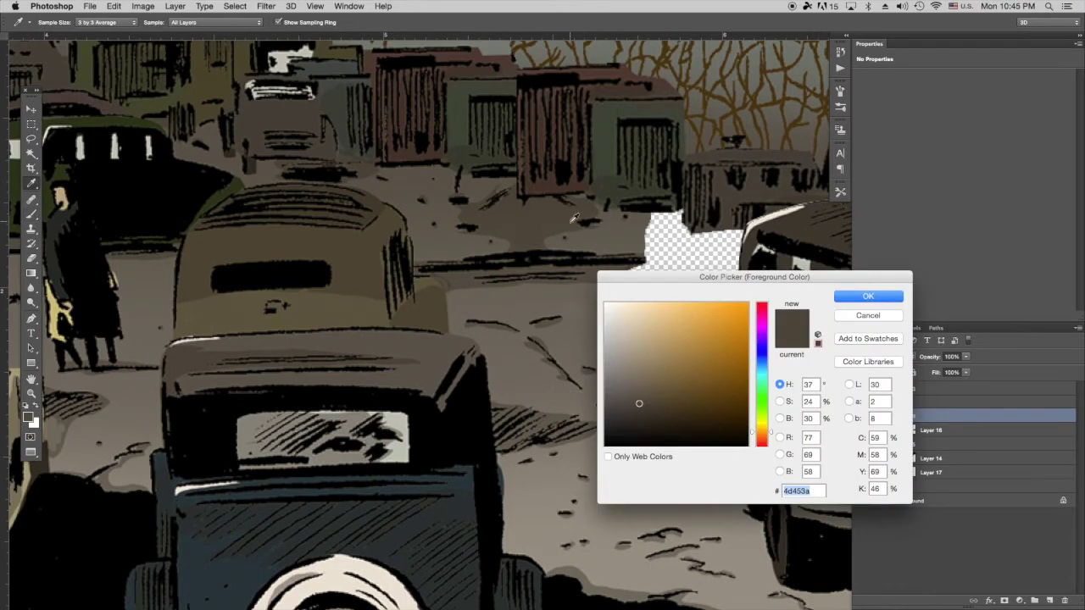
{"action": "left_click", "coordinate": [575, 218]}
{"action": "key", "text": "Return"}
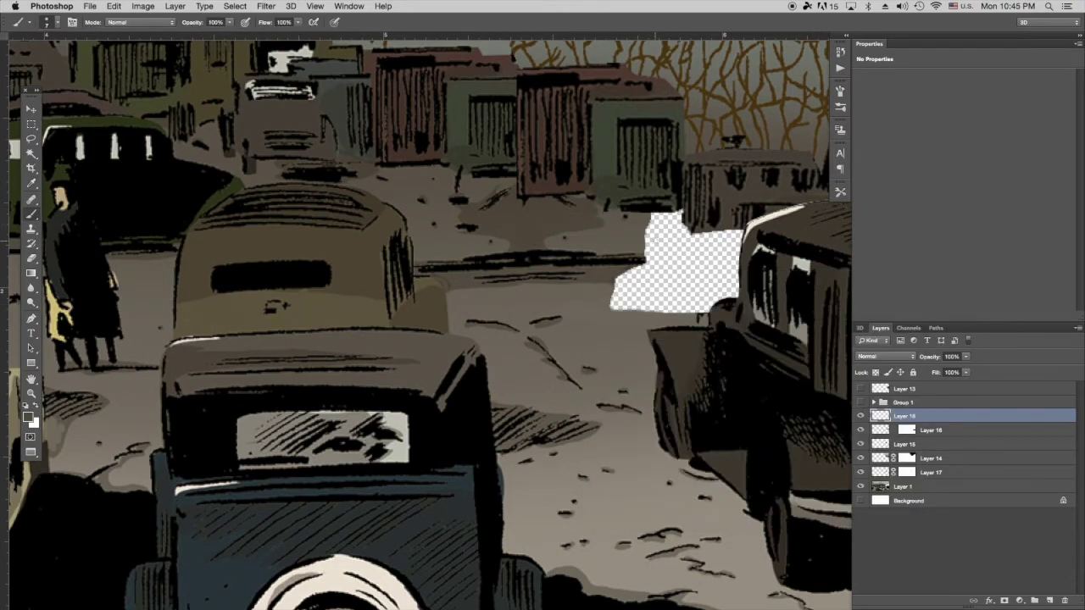
Sample the brown #534b40 just below the track lines and touch up the ground shading there.
{"action": "left_click", "coordinate": [30, 108]}
{"action": "key", "text": "super+0"}
{"action": "left_click_drag", "start_coordinate": [497, 296], "coordinate": [44, 234]}
{"action": "key", "text": "super+plus"}
{"action": "key", "text": "super+plus"}
{"action": "key", "text": "super+plus"}
{"action": "left_click", "coordinate": [28, 417]}
{"action": "left_click", "coordinate": [591, 240]}
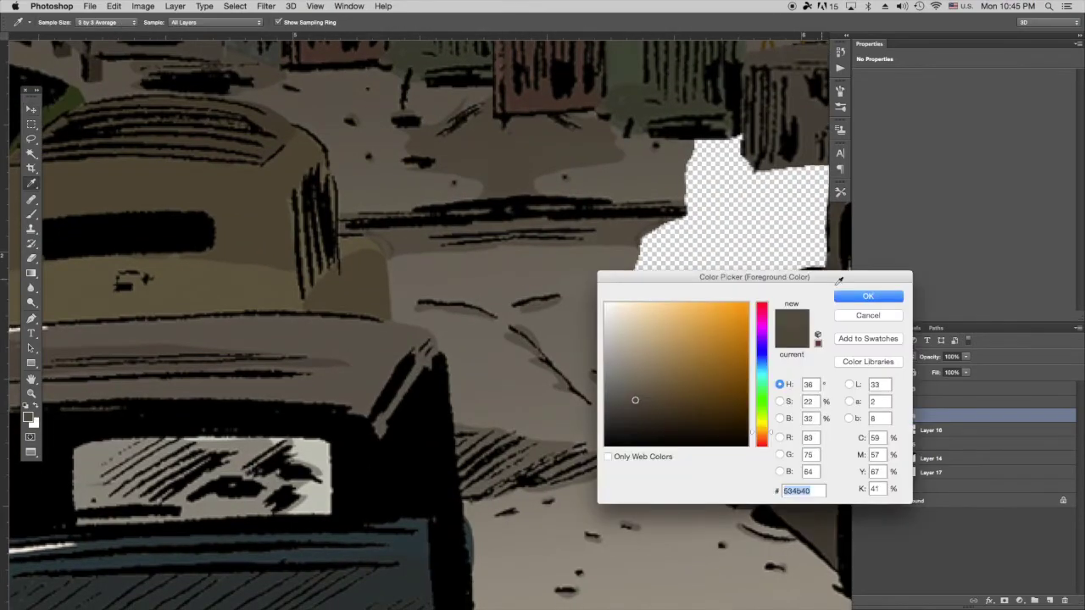
{"action": "left_click", "coordinate": [852, 295]}
{"action": "key", "text": "b"}
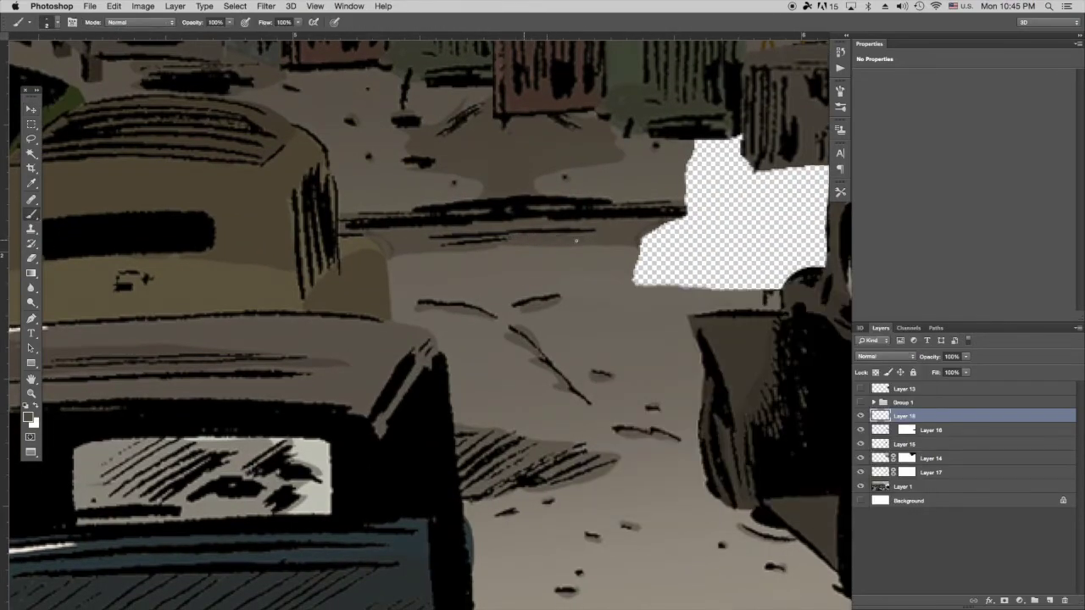
Set the brush colour to near-black #070606, enlarge the brush and thicken the mirrored track lines up to the hole.
{"action": "left_click", "coordinate": [28, 417]}
{"action": "left_click", "coordinate": [629, 445]}
{"action": "left_click", "coordinate": [886, 296]}
{"action": "key", "text": "bracketright"}
{"action": "key", "text": "bracketright"}
{"action": "left_click_drag", "start_coordinate": [554, 198], "coordinate": [684, 202]}
{"action": "left_click_drag", "start_coordinate": [387, 217], "coordinate": [353, 214]}
{"action": "key", "text": "super+minus"}
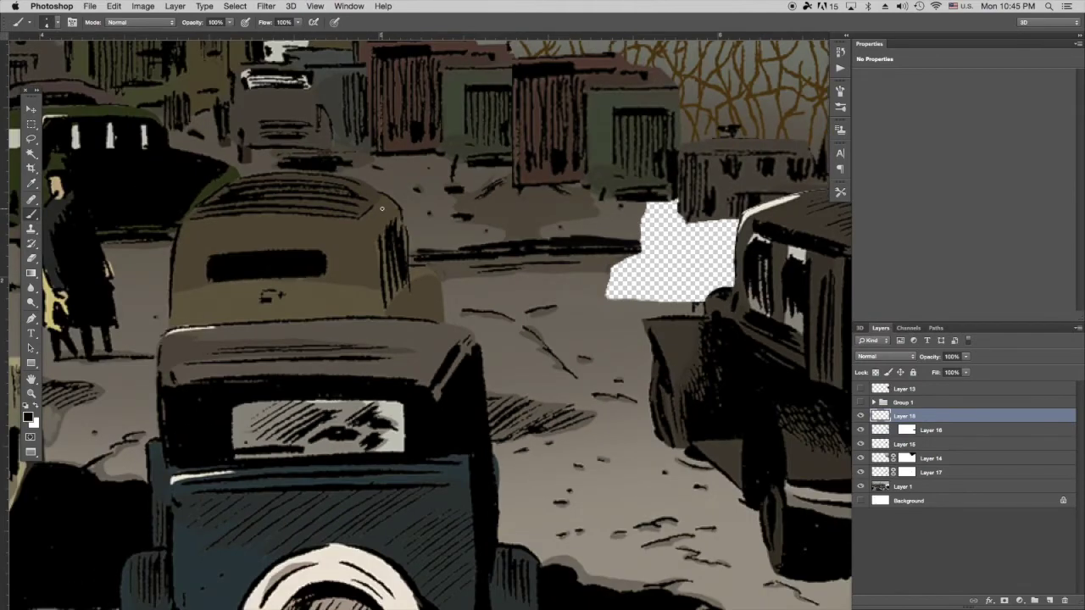
{"action": "key", "text": "super+plus"}
Sample the surrounding ground and shadow browns, then cover the speck above the track and extend the shadow towards the hole.
{"action": "left_click", "coordinate": [29, 417]}
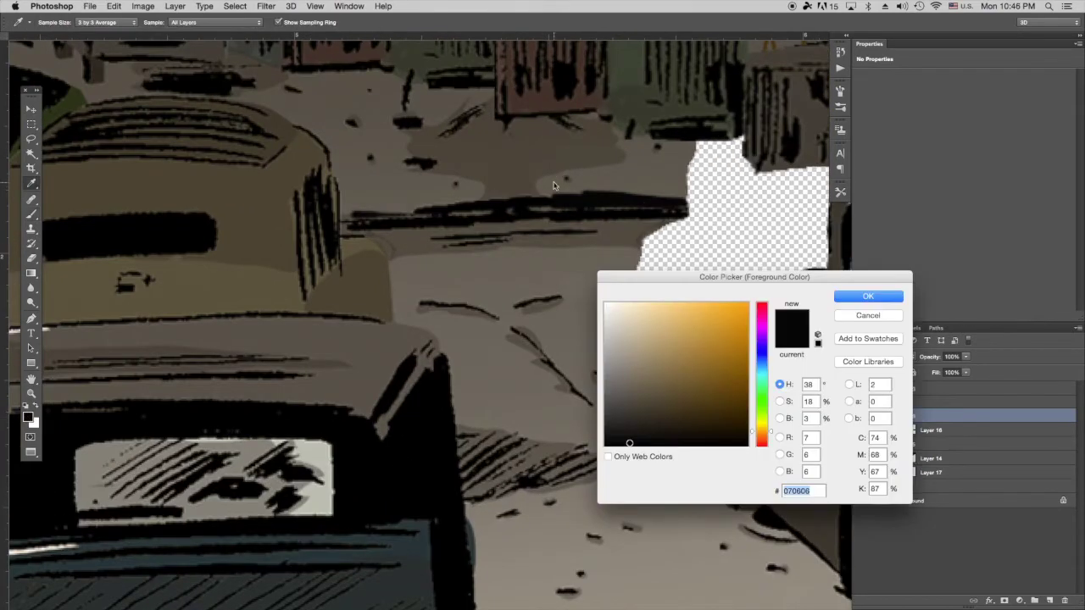
{"action": "left_click", "coordinate": [554, 187]}
{"action": "left_click", "coordinate": [866, 295]}
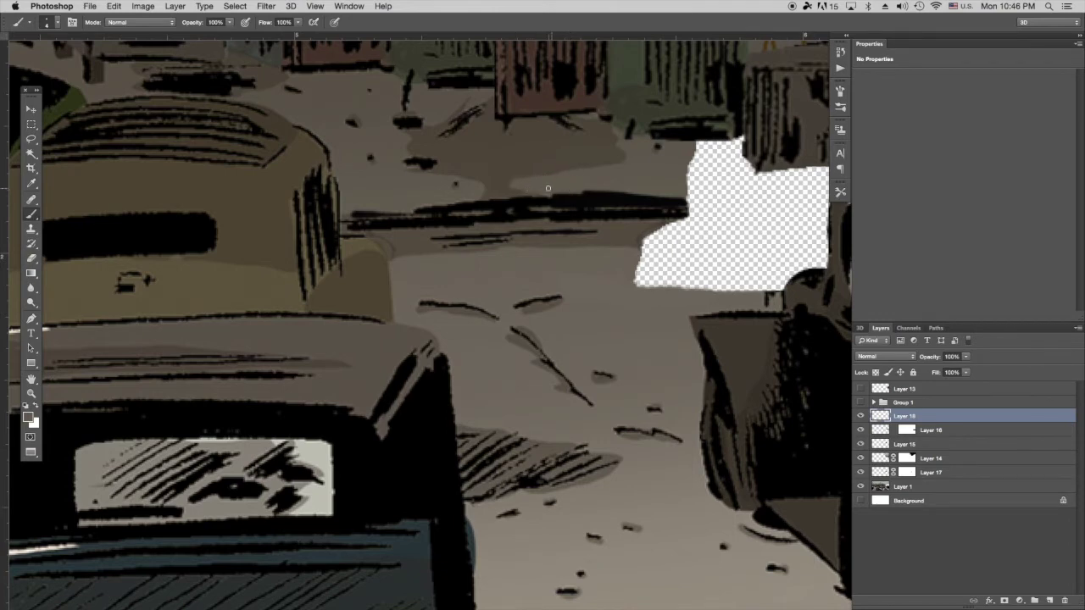
{"action": "key", "text": "n"}
{"action": "left_click", "coordinate": [555, 160]}
{"action": "key", "text": "Return"}
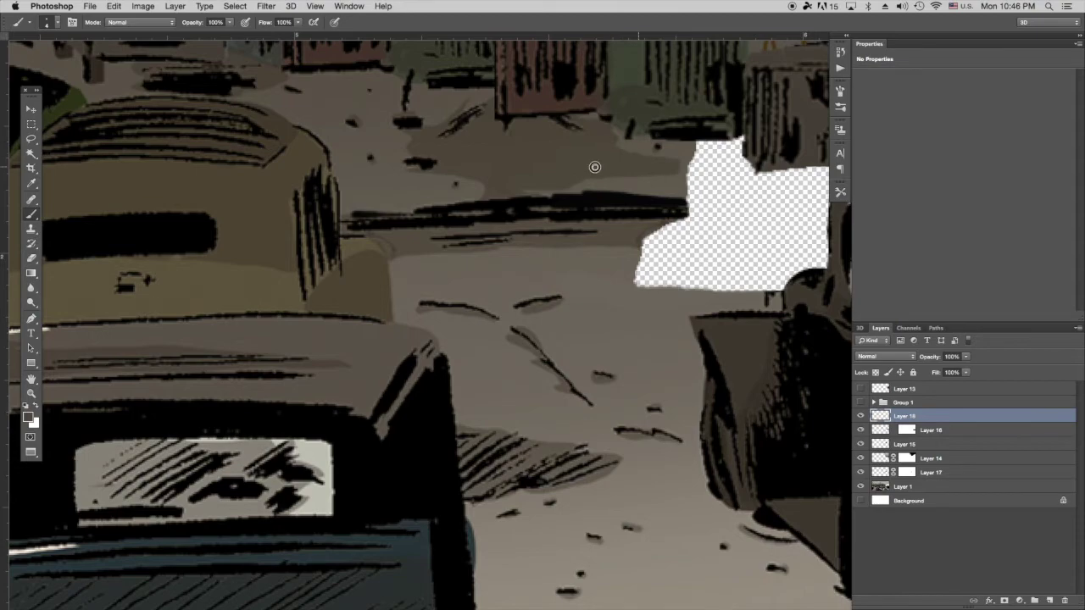
{"action": "left_click_drag", "start_coordinate": [595, 167], "coordinate": [623, 178]}
Sample the ground colour beside the hole and fill a new layer beneath Layer 1 with it.
{"action": "left_click", "coordinate": [920, 486]}
{"action": "left_click", "coordinate": [29, 416]}
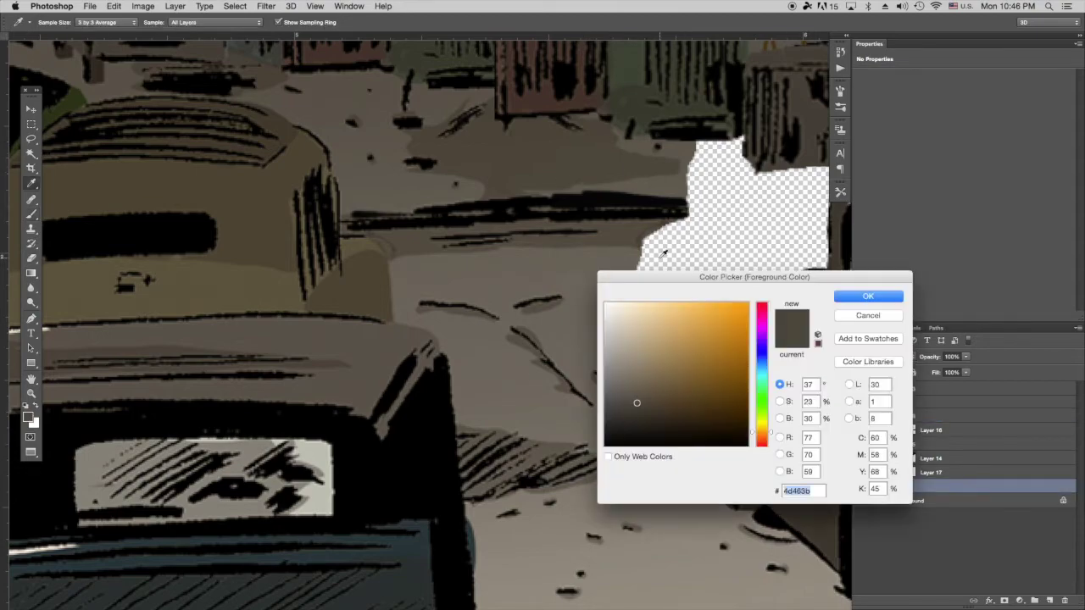
{"action": "left_click", "coordinate": [638, 269]}
{"action": "key", "text": "Return"}
{"action": "left_click", "coordinate": [955, 502]}
{"action": "key", "text": "alt+shift+super+n"}
{"action": "key", "text": "super+0"}
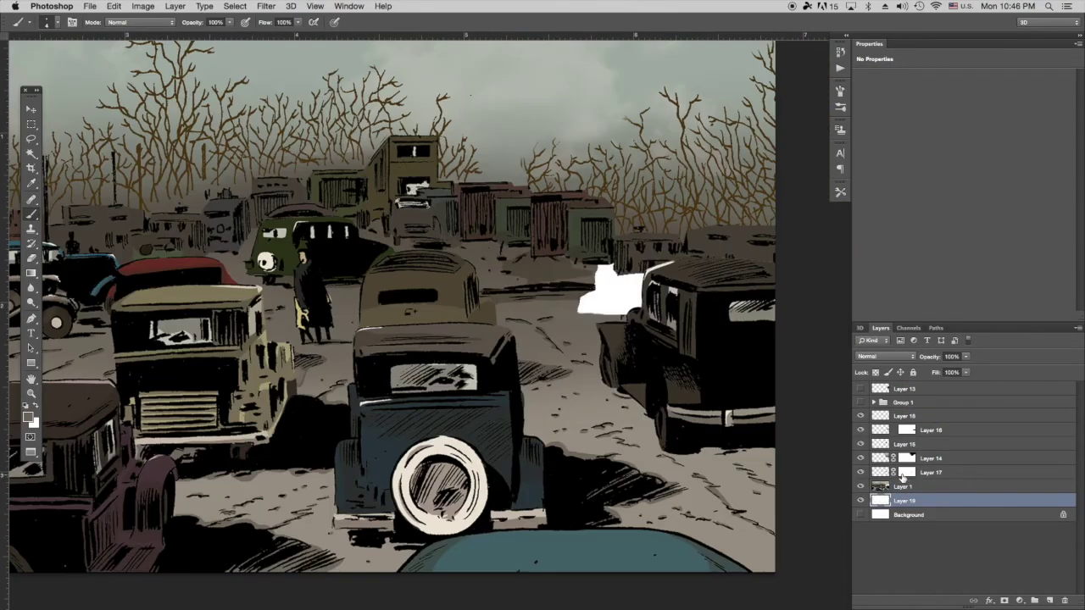
{"action": "key", "text": "alt+BackSpace"}
Add a layer mask to Layer 1 and blend the ground patch's edge into the fill on Layer 17's mask.
{"action": "key", "text": "super+1"}
{"action": "left_click_drag", "start_coordinate": [440, 322], "coordinate": [335, 375]}
{"action": "left_click", "coordinate": [898, 489]}
{"action": "left_click", "coordinate": [1005, 600]}
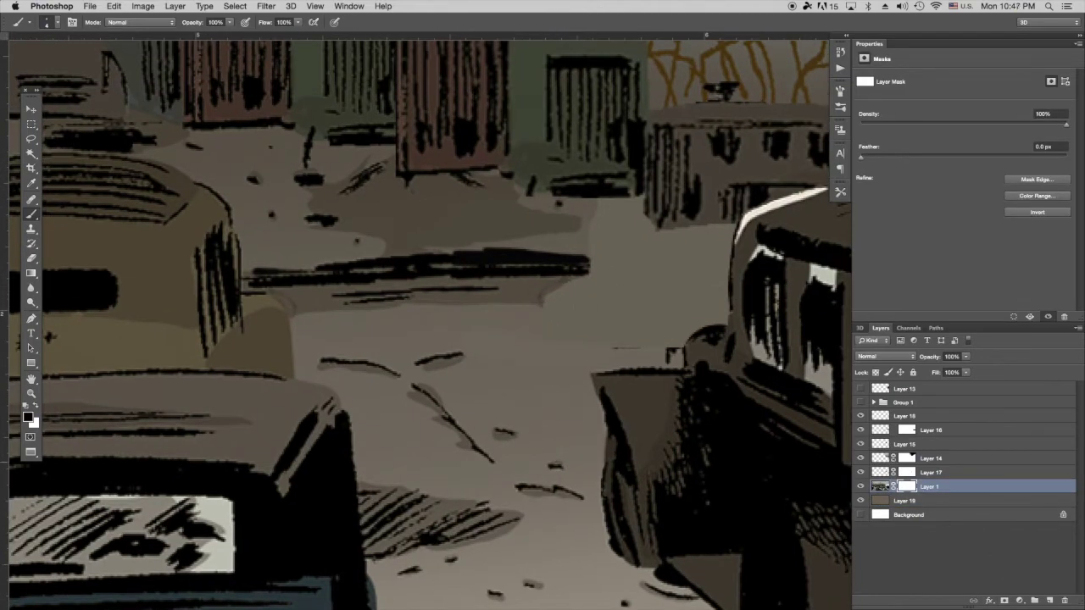
{"action": "key", "text": "alt+bracketright"}
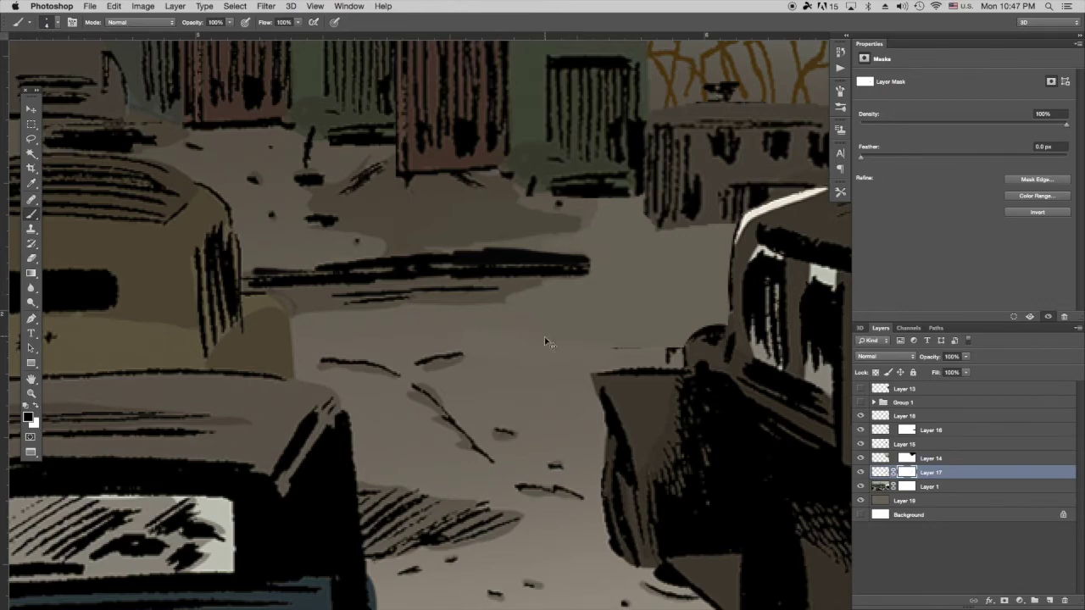
{"action": "key", "text": "ctrl+0"}
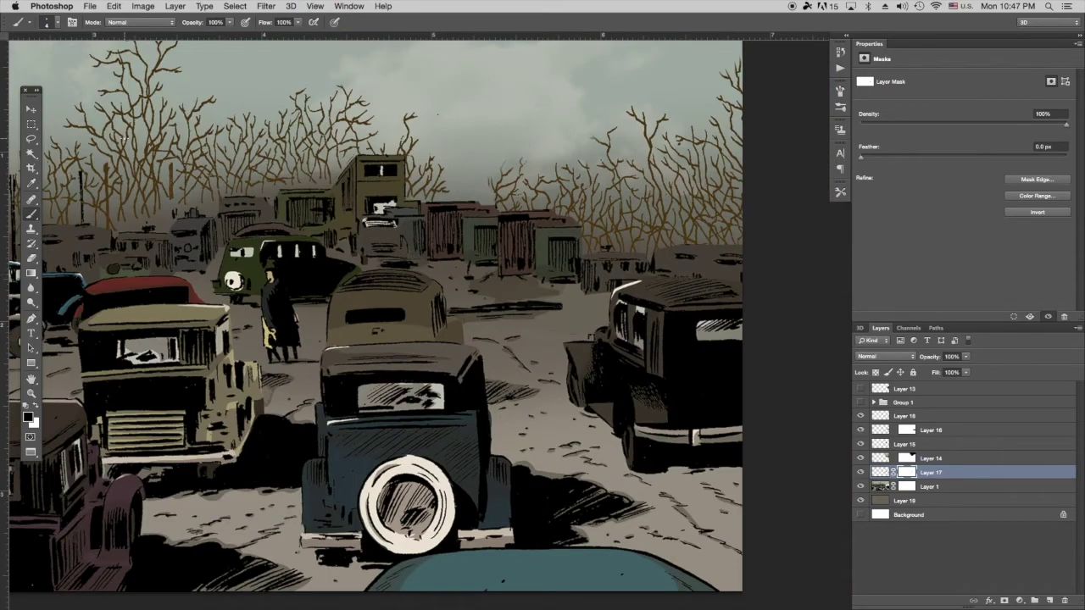
Show the red trolley on Layer 13 and move it just above the black car near the panel's right edge.
{"action": "left_click", "coordinate": [861, 390]}
{"action": "key", "text": "v"}
{"action": "left_click_drag", "start_coordinate": [708, 252], "coordinate": [479, 216]}
{"action": "left_click", "coordinate": [544, 272], "text": "super"}
{"action": "key", "text": "super+plus"}
{"action": "key", "text": "super+plus"}
{"action": "left_click_drag", "start_coordinate": [293, 413], "coordinate": [611, 299]}
Paint out the stray dark line beside the black car's fender on Layer 1's mask.
{"action": "left_click", "coordinate": [891, 500]}
{"action": "left_click", "coordinate": [906, 487]}
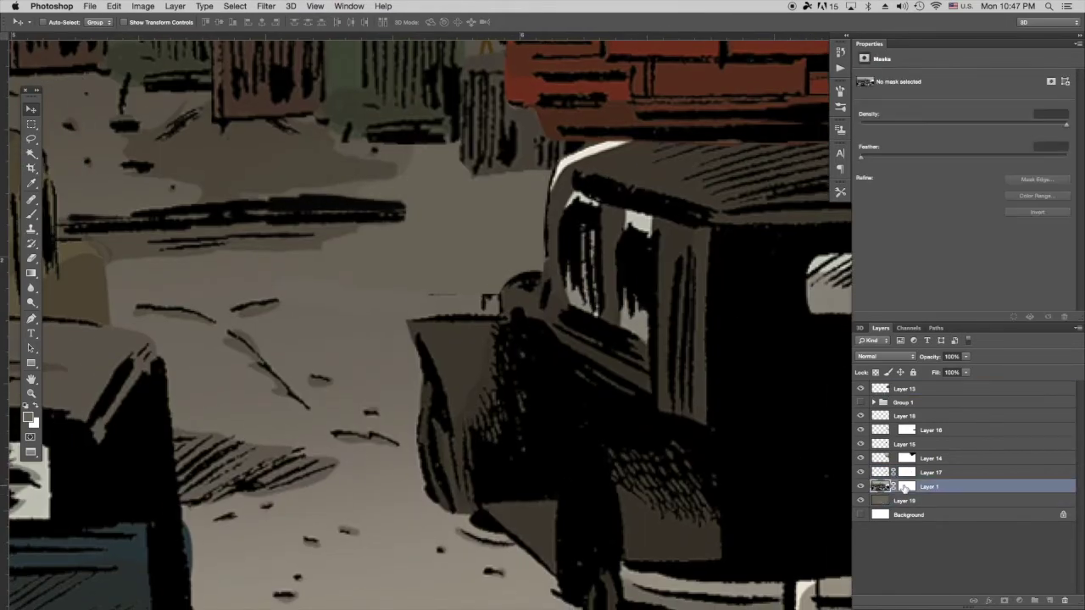
{"action": "key", "text": "b"}
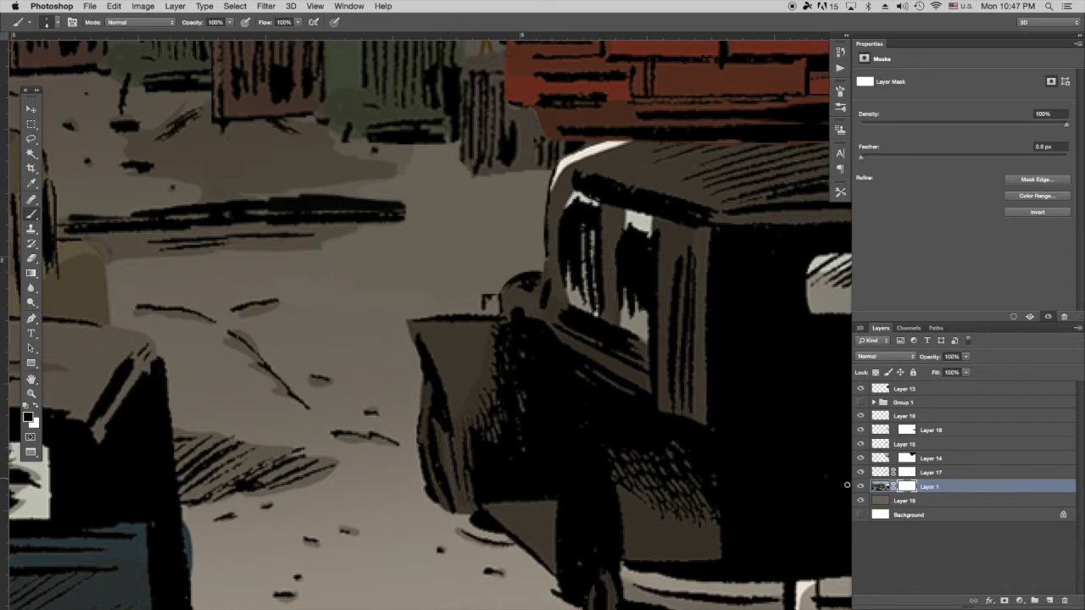
Add 0.10% monochromatic Gaussian noise to the brown fill layer beneath Layer 1.
{"action": "left_click", "coordinate": [905, 501]}
{"action": "left_click", "coordinate": [265, 6]}
{"action": "mouse_move", "coordinate": [305, 159]}
{"action": "left_click", "coordinate": [428, 159]}
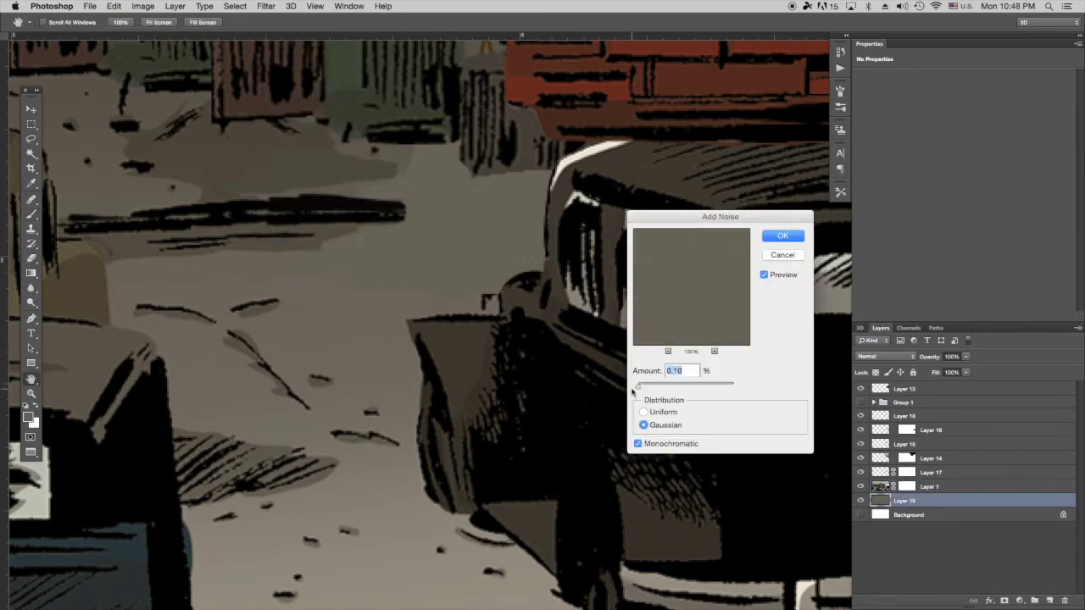
{"action": "left_click_drag", "start_coordinate": [643, 387], "coordinate": [638, 386]}
{"action": "left_click", "coordinate": [781, 236]}
Review the whole panel and hide the trolley on Layer 13 to check the filled background.
{"action": "key", "text": "ctrl+0"}
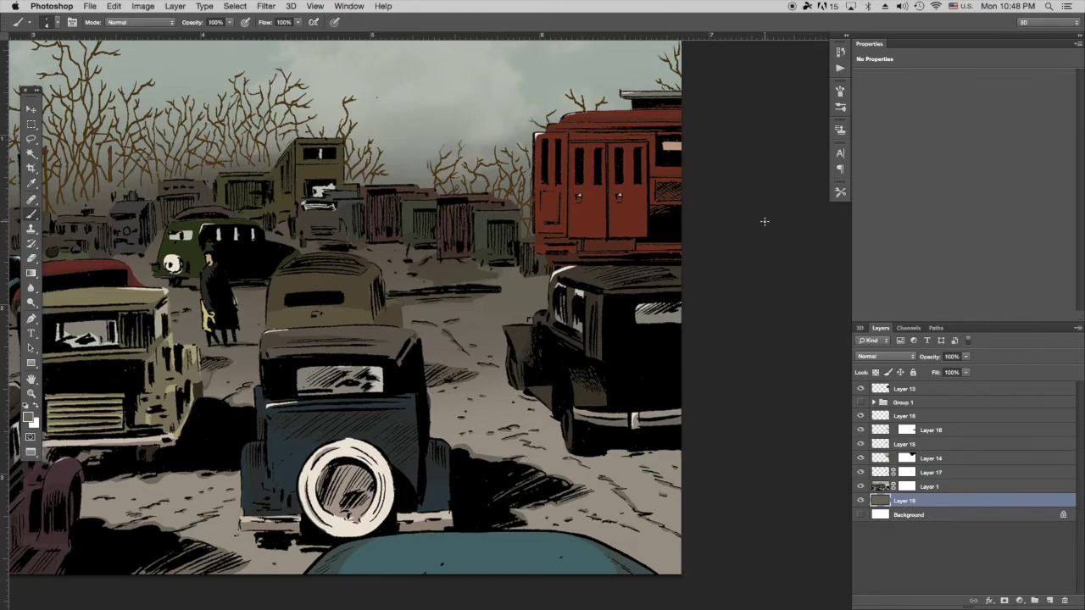
{"action": "key", "text": "ctrl+minus"}
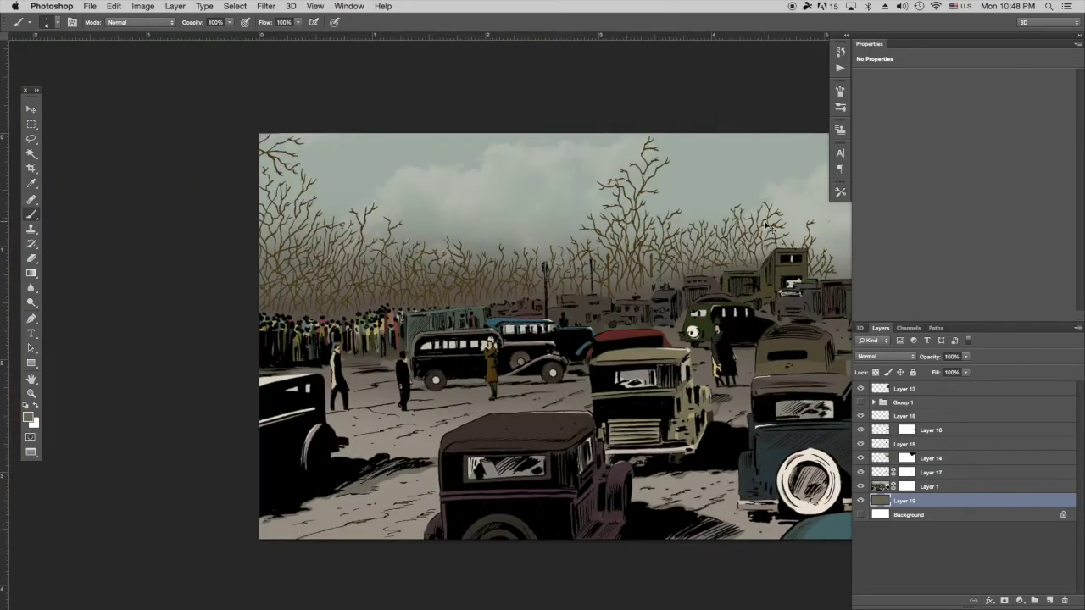
{"action": "left_click_drag", "start_coordinate": [310, 314], "coordinate": [80, 298]}
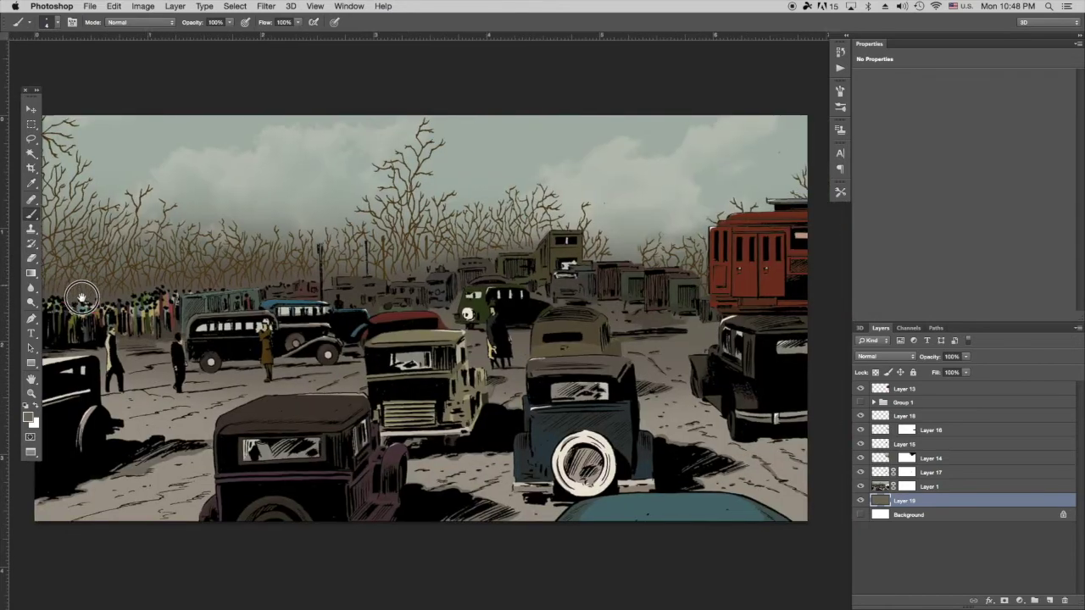
{"action": "left_click", "coordinate": [861, 389]}
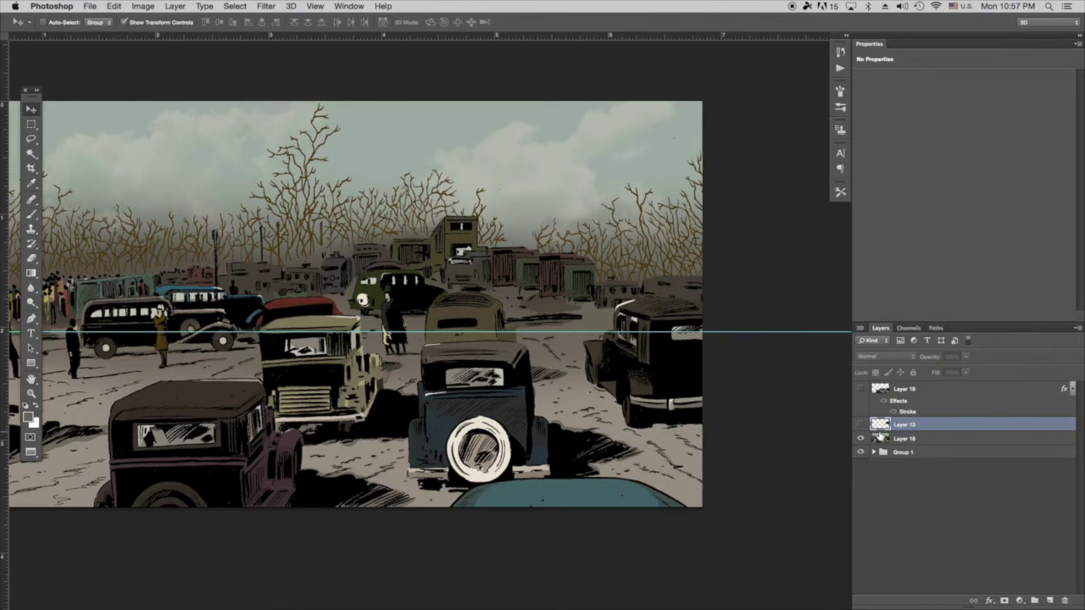
Select the merged background layer and load the "foreground" path as a selection.
{"action": "left_click", "coordinate": [881, 437]}
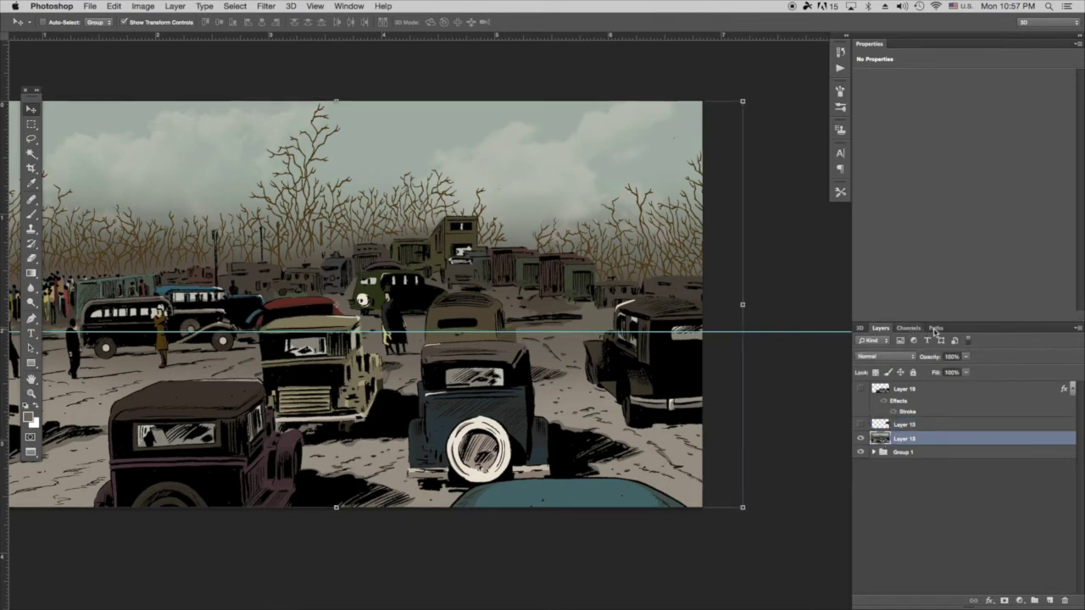
{"action": "left_click", "coordinate": [935, 328]}
{"action": "left_click", "coordinate": [933, 374]}
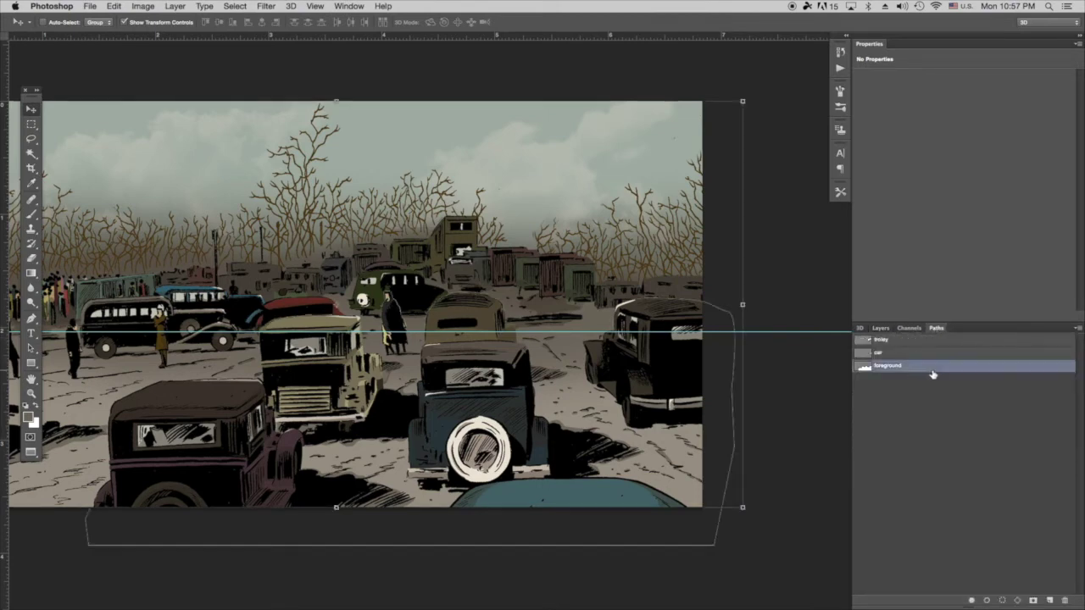
{"action": "left_click", "coordinate": [1003, 601]}
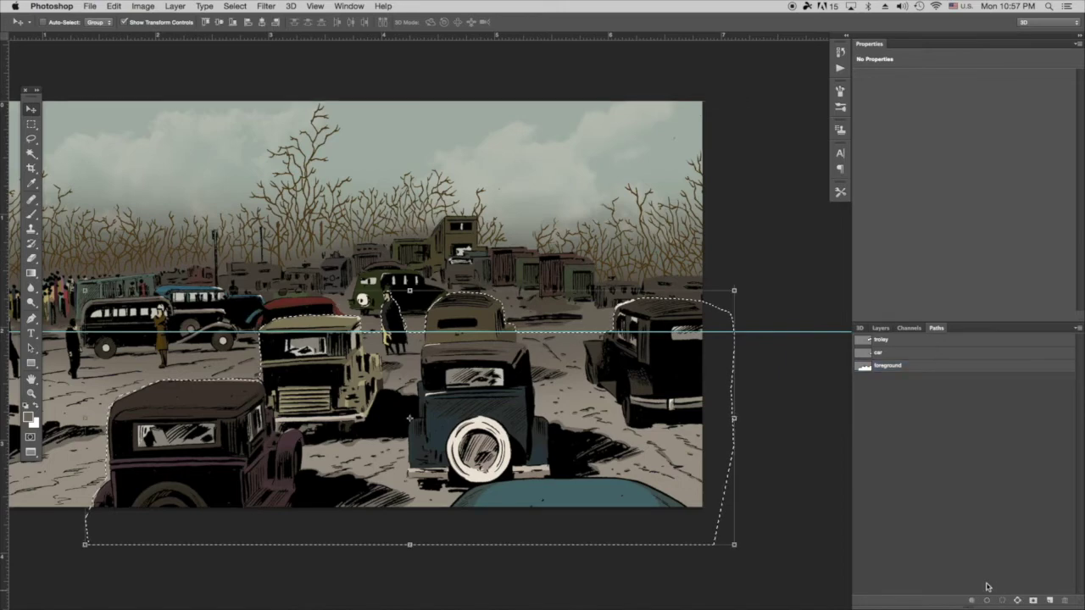
Delete the old stroked Layer 19 and copy the selected foreground cars from the background layer to a new layer.
{"action": "left_click", "coordinate": [881, 328]}
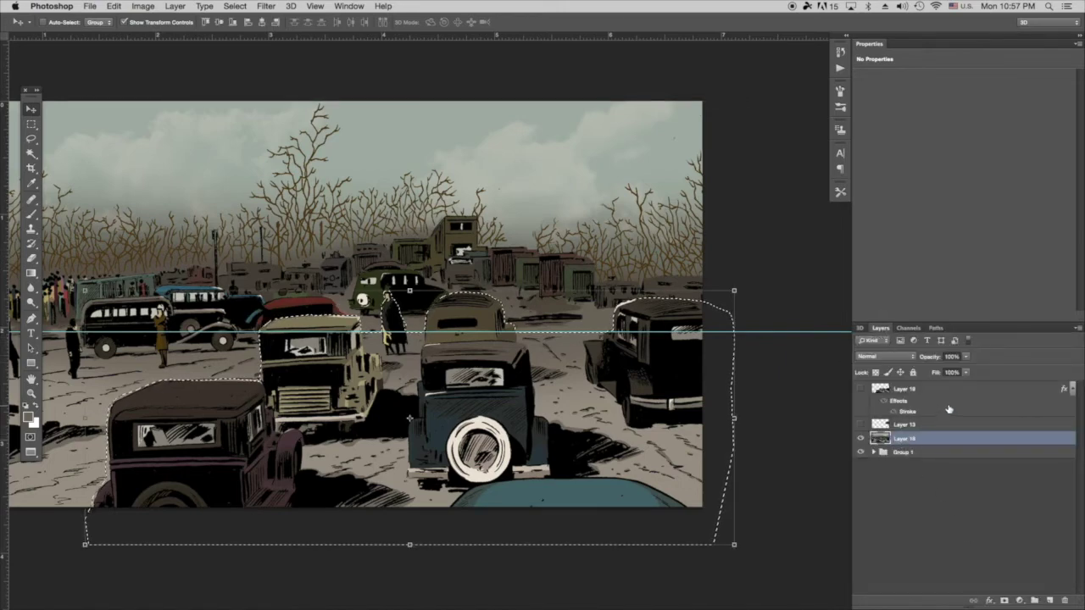
{"action": "left_click", "coordinate": [951, 393]}
{"action": "left_click", "coordinate": [1065, 601]}
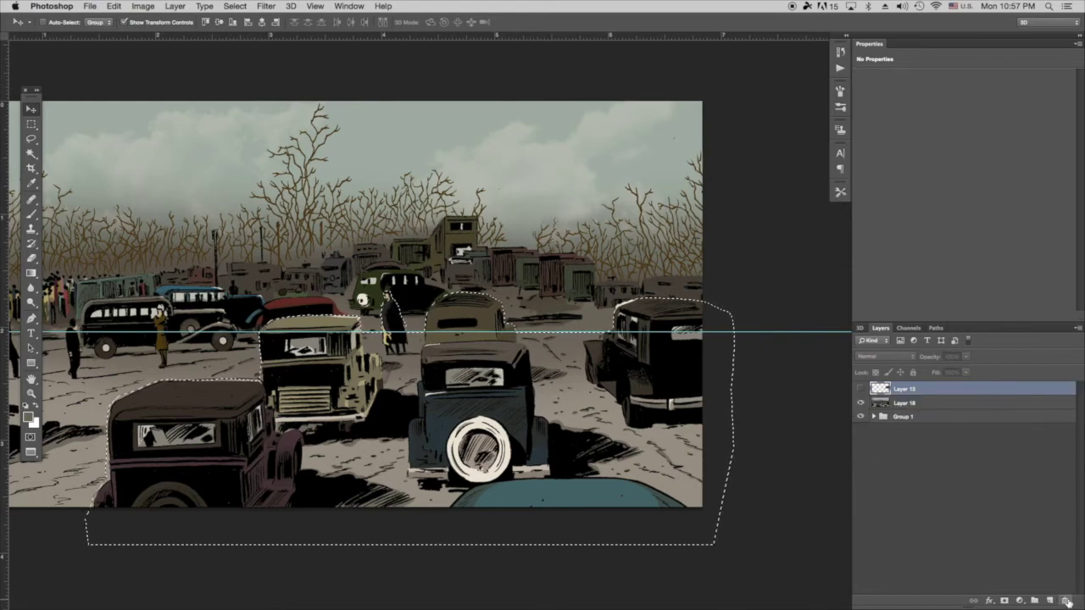
{"action": "left_click", "coordinate": [916, 403]}
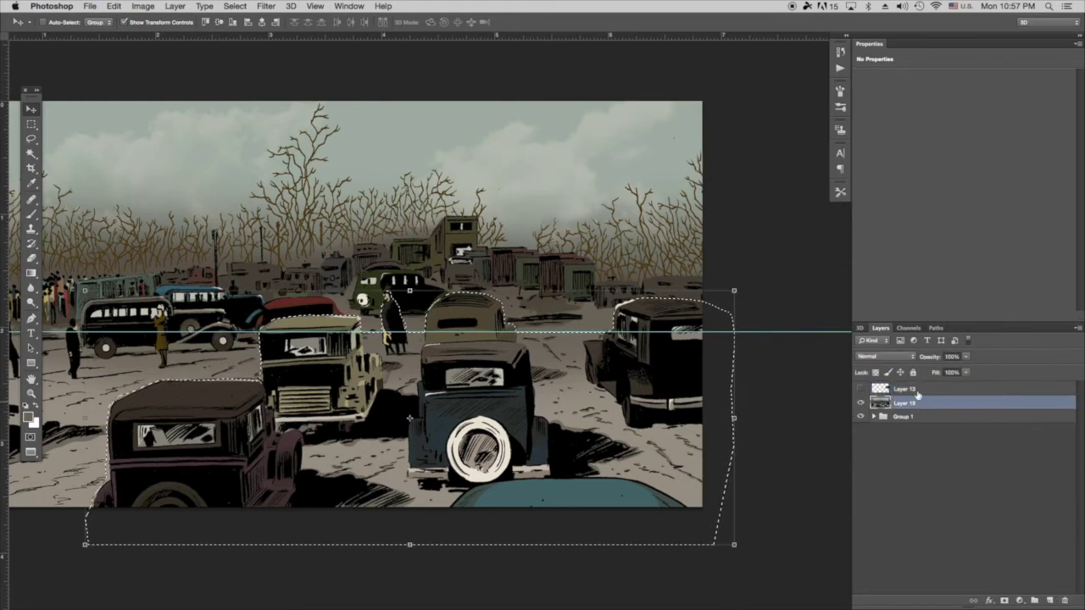
{"action": "key", "text": "ctrl+j"}
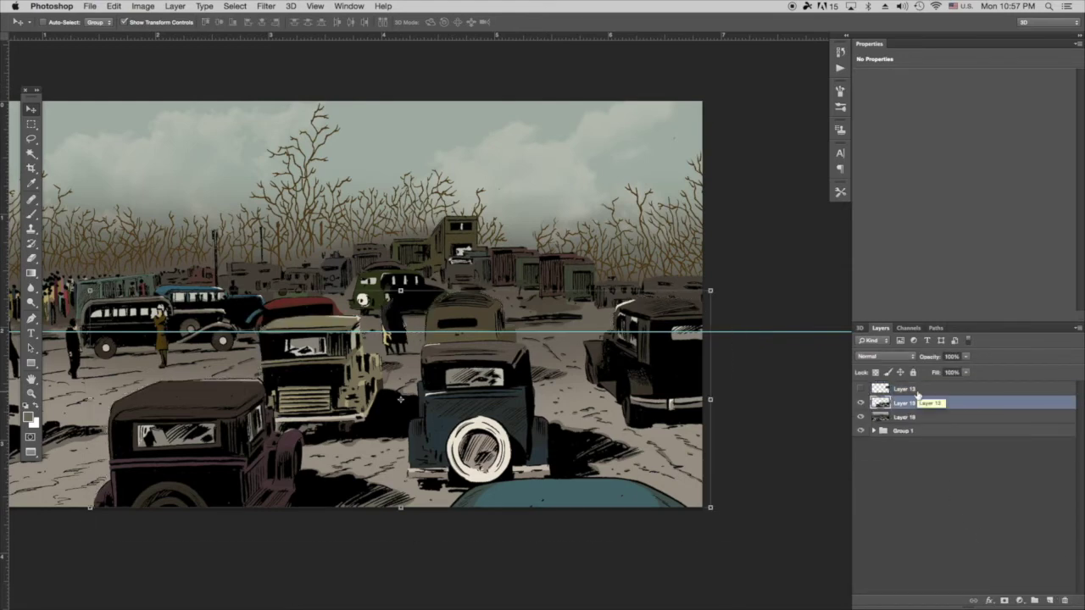
Bring the red trolley on Layer 13 into view over the boxcars and clear the horizontal guide.
{"action": "left_click", "coordinate": [861, 389]}
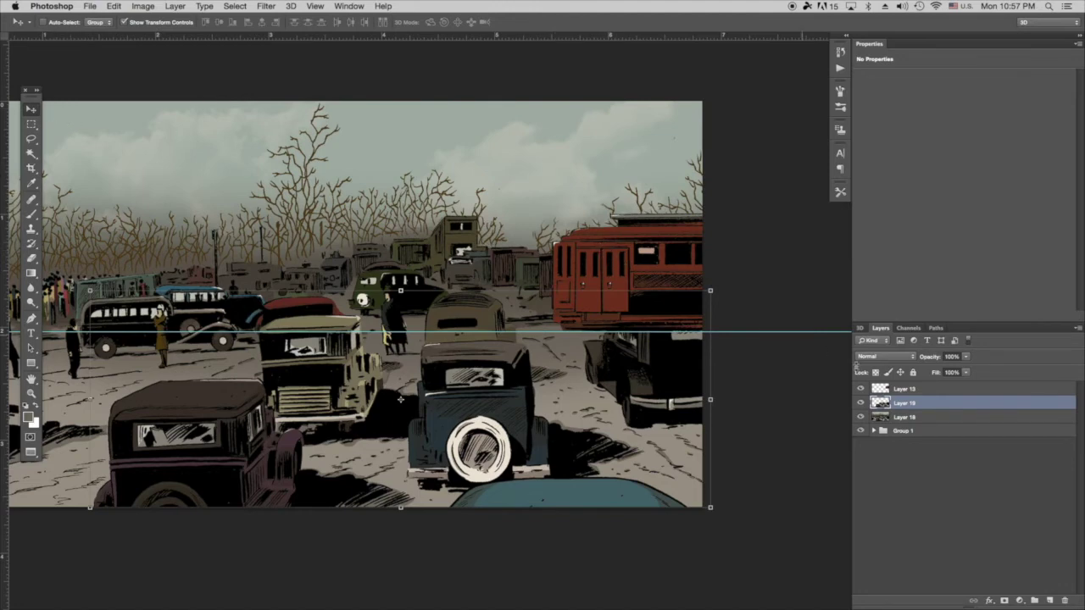
{"action": "left_click", "coordinate": [604, 256]}
{"action": "left_click_drag", "start_coordinate": [603, 256], "coordinate": [434, 231]}
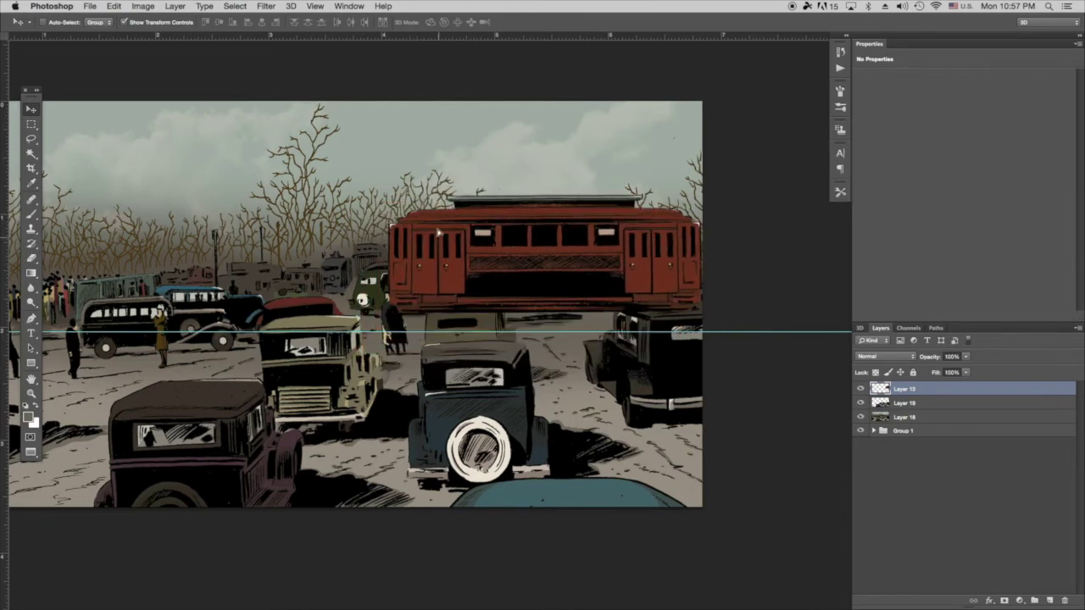
{"action": "left_click", "coordinate": [315, 6]}
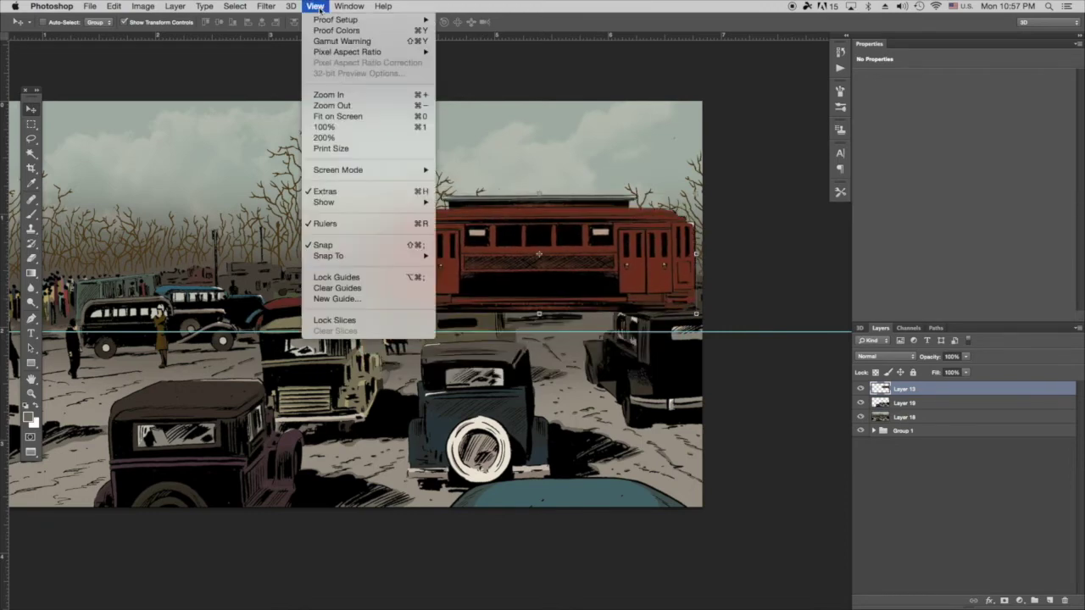
{"action": "left_click", "coordinate": [337, 285]}
Move the trolley back towards the panel's right edge and place Layer 13 beneath the foreground cars layer.
{"action": "left_click_drag", "start_coordinate": [453, 255], "coordinate": [641, 247]}
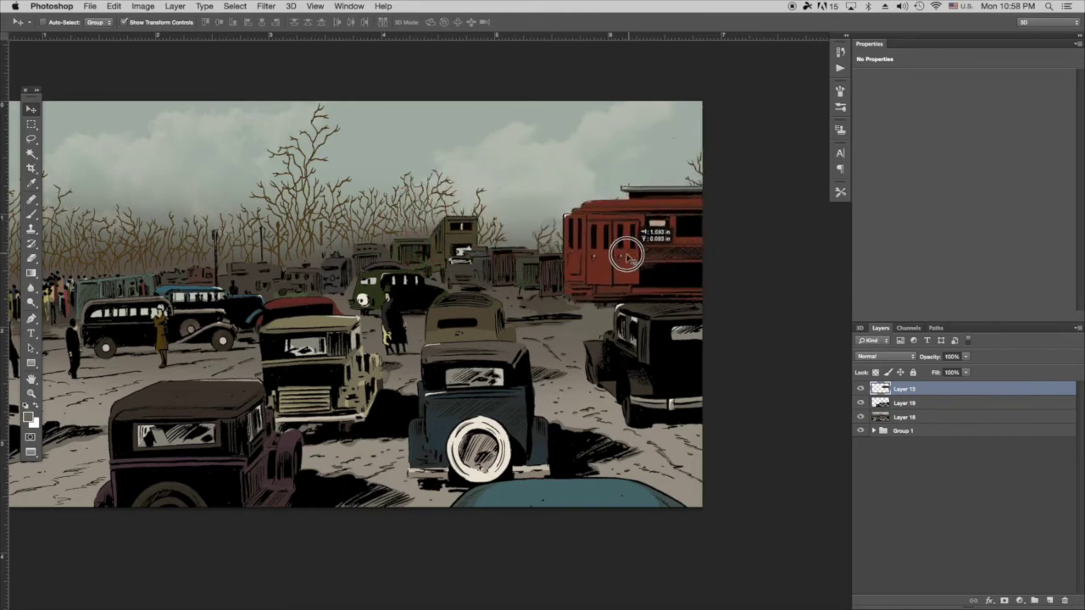
{"action": "left_click_drag", "start_coordinate": [627, 255], "coordinate": [580, 280]}
{"action": "left_click_drag", "start_coordinate": [880, 390], "coordinate": [873, 410]}
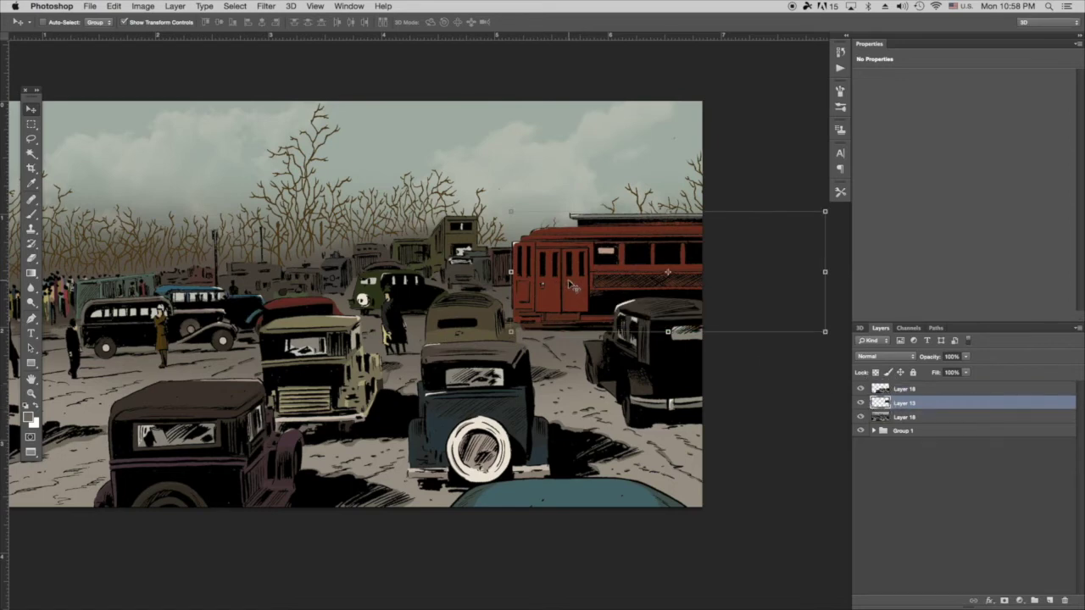
Slide the red trolley on Layer 13 around behind the foreground cars and leave it in the right half of the panel.
{"action": "left_click_drag", "start_coordinate": [571, 287], "coordinate": [573, 292]}
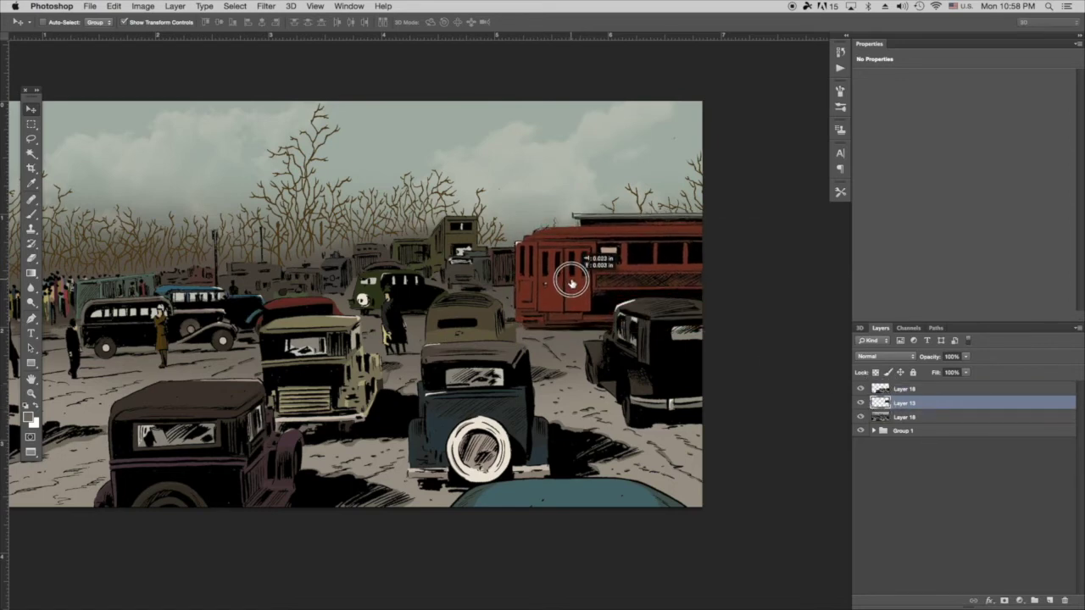
{"action": "left_click_drag", "start_coordinate": [572, 269], "coordinate": [567, 232]}
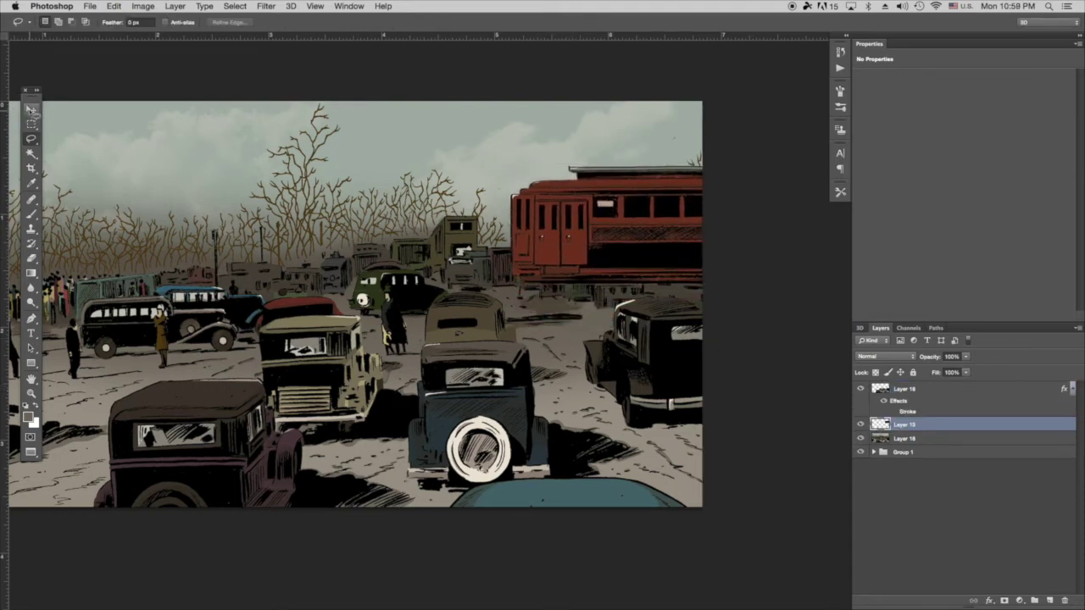
{"action": "key", "text": "v"}
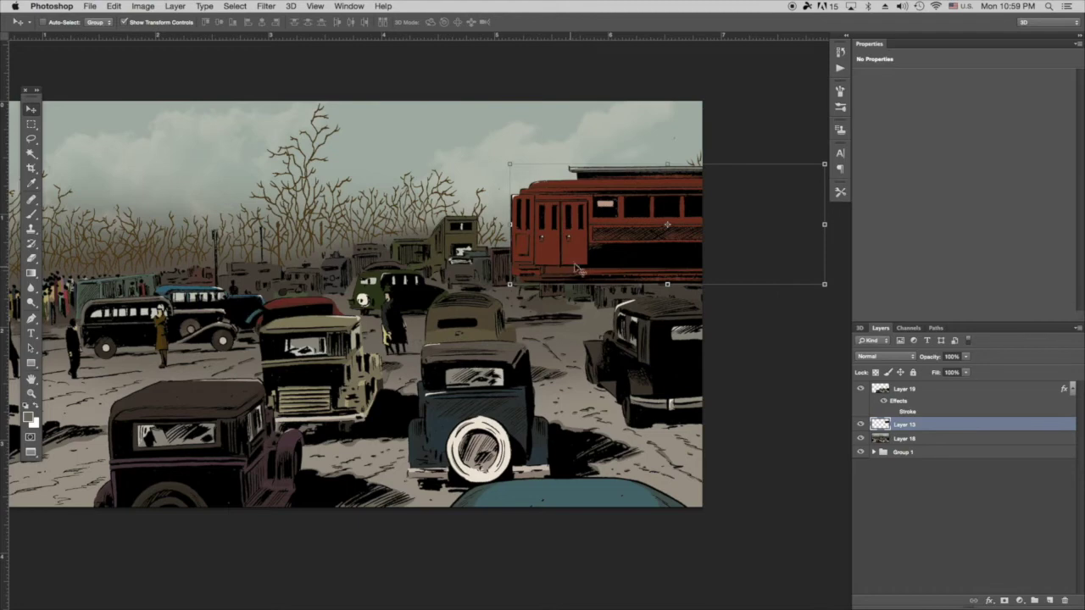
{"action": "left_click_drag", "start_coordinate": [604, 253], "coordinate": [596, 272]}
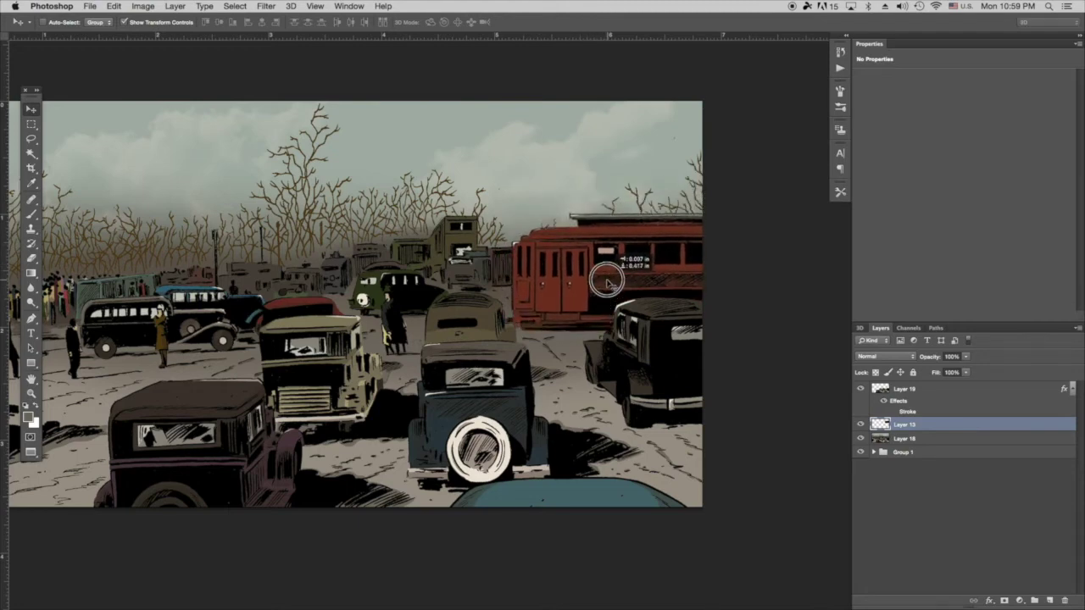
{"action": "mouse_move", "coordinate": [591, 282]}
{"action": "left_mouse_down"}
{"action": "mouse_move", "coordinate": [480, 271]}
{"action": "mouse_move", "coordinate": [438, 279]}
{"action": "mouse_move", "coordinate": [594, 286]}
{"action": "left_mouse_up"}
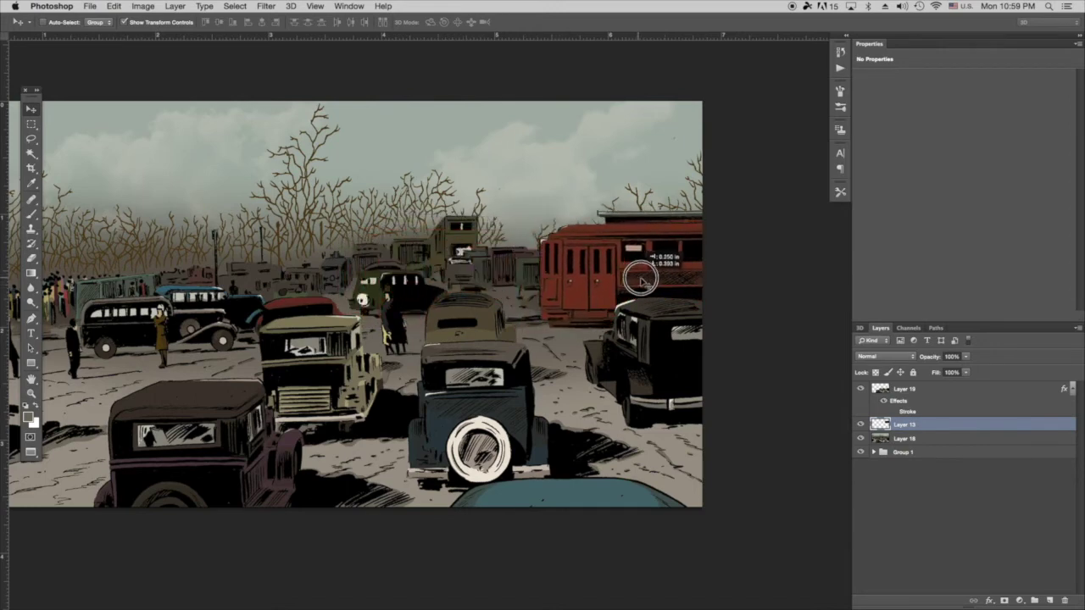
{"action": "left_click_drag", "start_coordinate": [676, 282], "coordinate": [700, 275]}
{"action": "left_click_drag", "start_coordinate": [556, 268], "coordinate": [468, 276]}
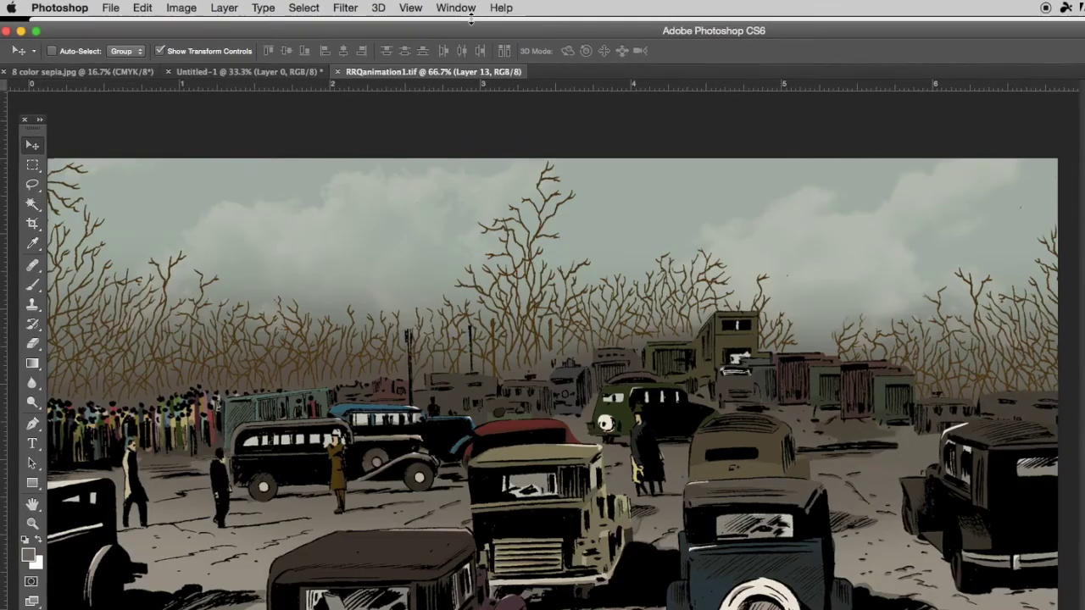
Show the Timeline and create a video timeline for the layers.
{"action": "left_click", "coordinate": [450, 7]}
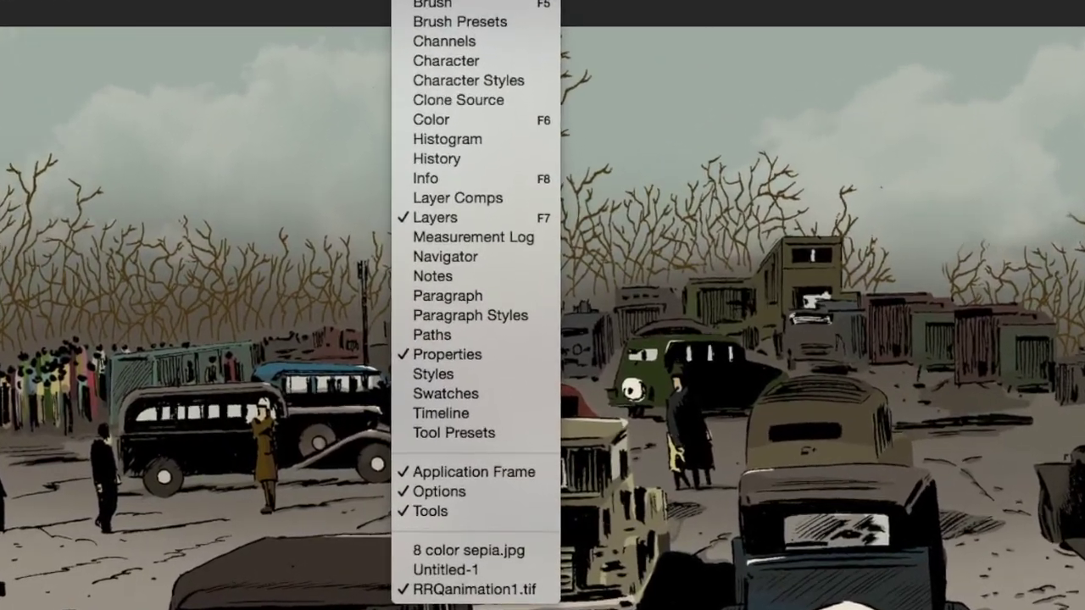
{"action": "mouse_move", "coordinate": [445, 1]}
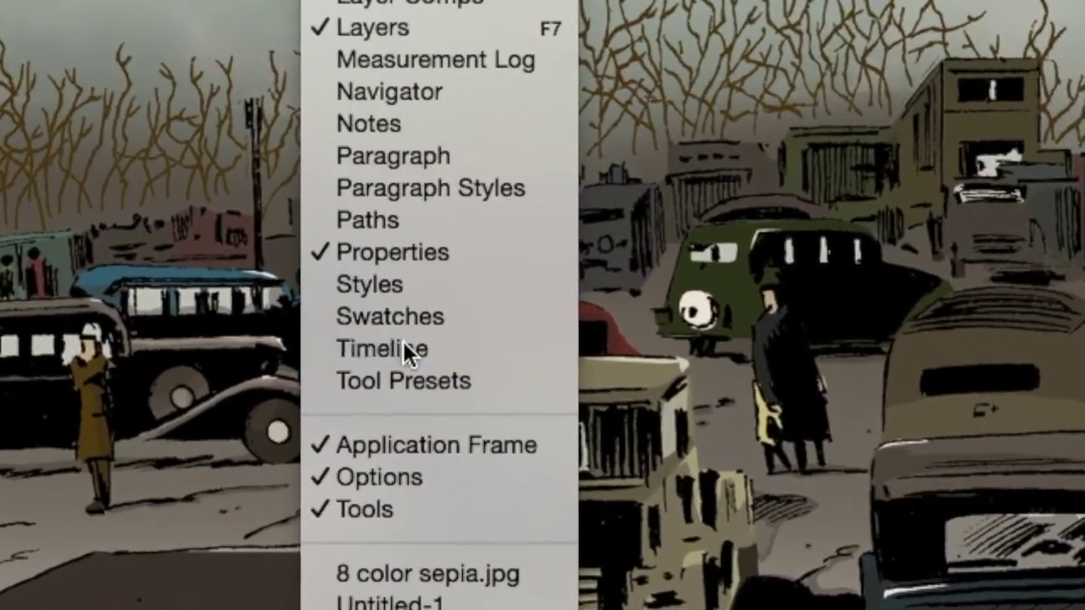
{"action": "left_click", "coordinate": [428, 369]}
{"action": "left_click", "coordinate": [637, 356]}
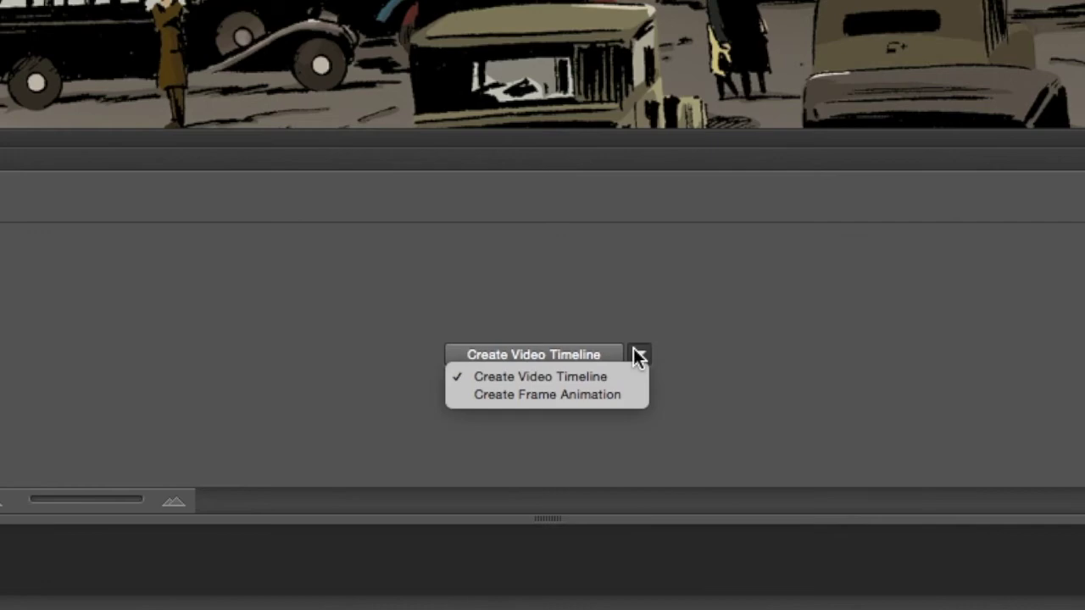
{"action": "left_click", "coordinate": [649, 298]}
{"action": "left_click", "coordinate": [582, 355]}
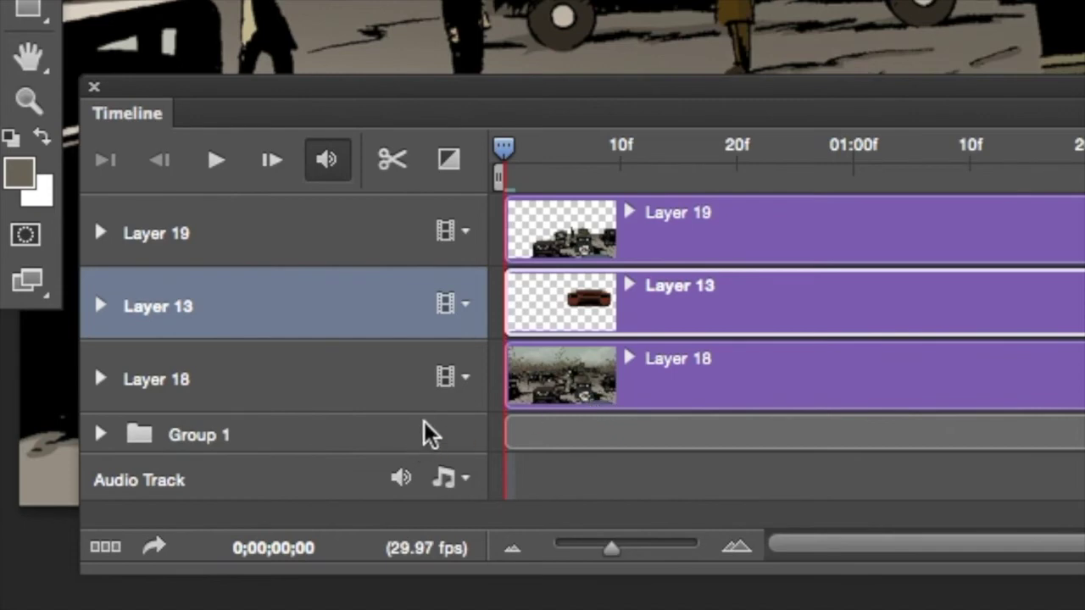
Expand Layer 13's animation properties, adjust the trolley's starting place behind the cars and add a Position keyframe at time 0.
{"action": "left_click", "coordinate": [376, 394]}
{"action": "left_click", "coordinate": [371, 312]}
{"action": "left_click", "coordinate": [373, 256]}
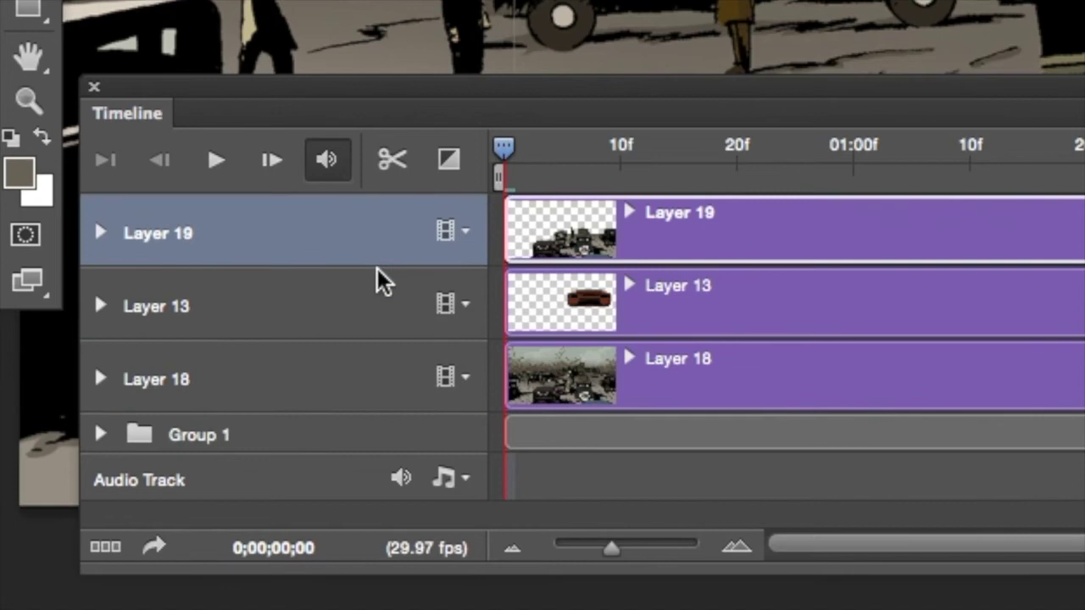
{"action": "left_click", "coordinate": [369, 311]}
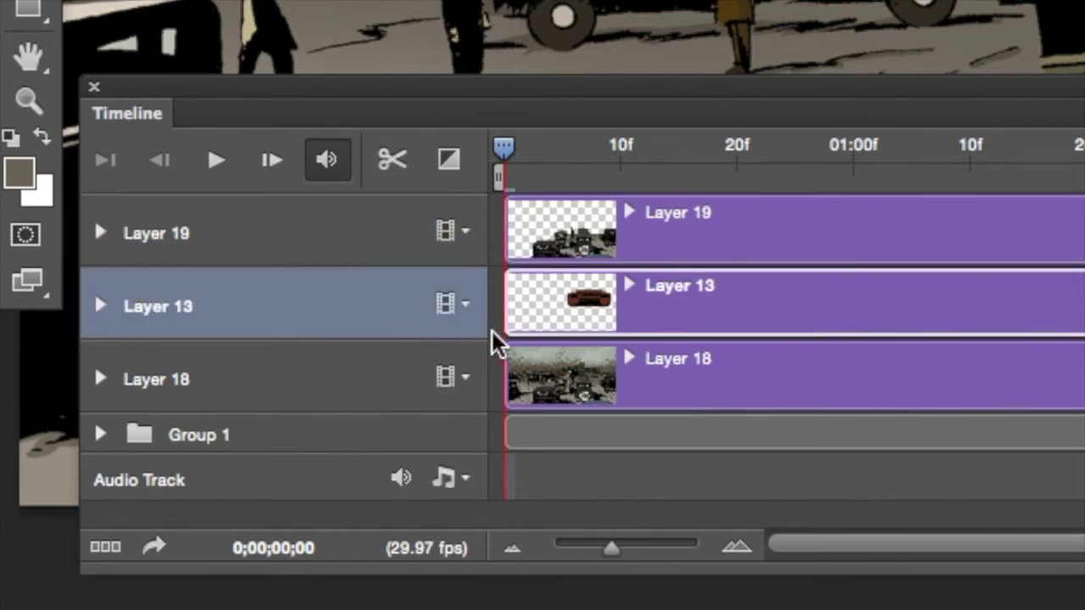
{"action": "left_click", "coordinate": [100, 307]}
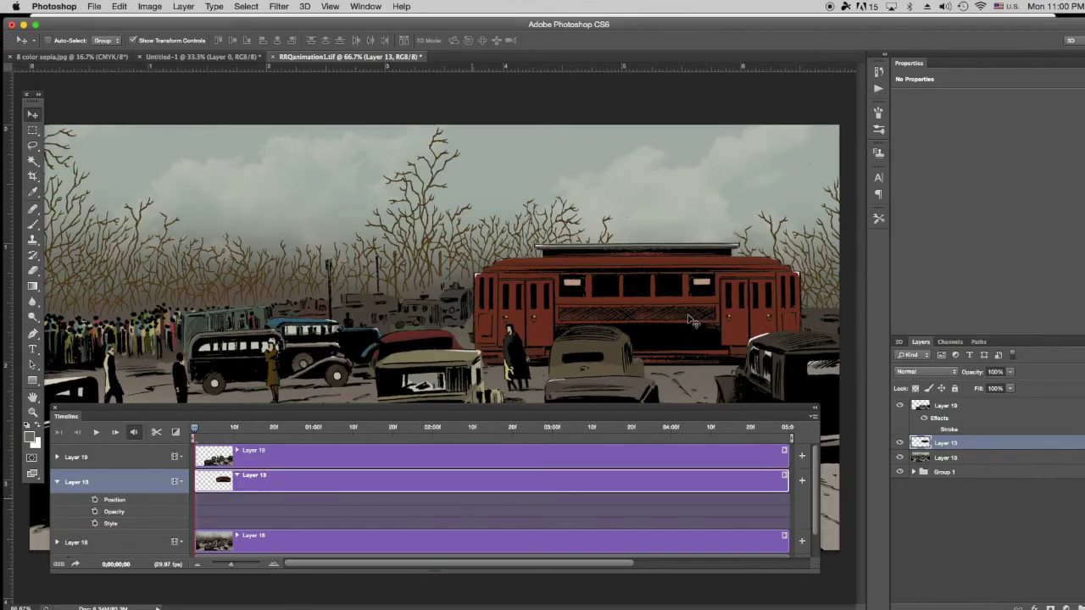
{"action": "left_click_drag", "start_coordinate": [688, 314], "coordinate": [666, 318]}
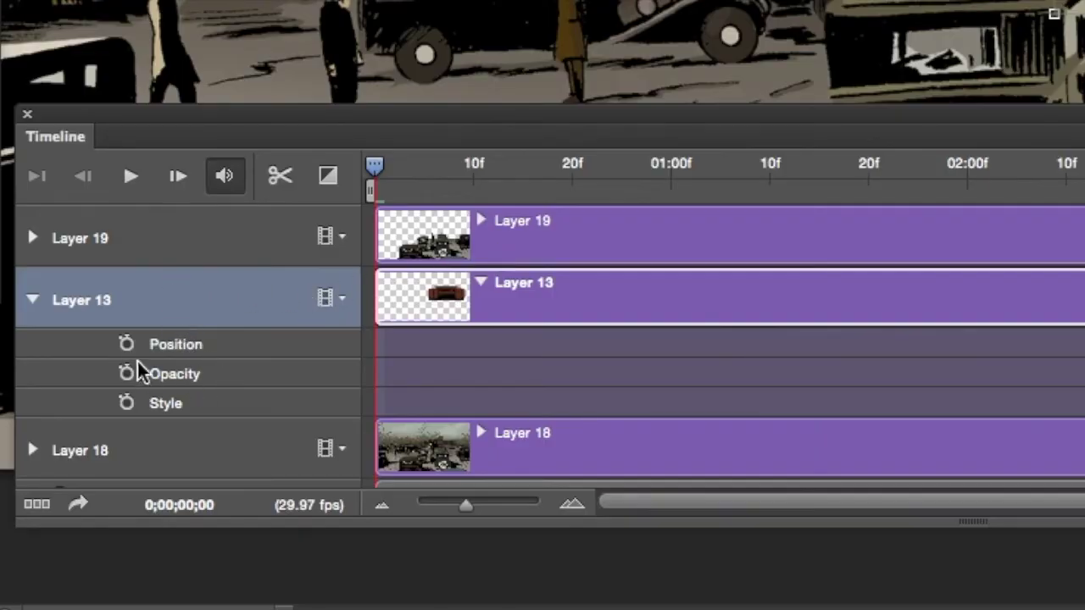
{"action": "left_click", "coordinate": [126, 344]}
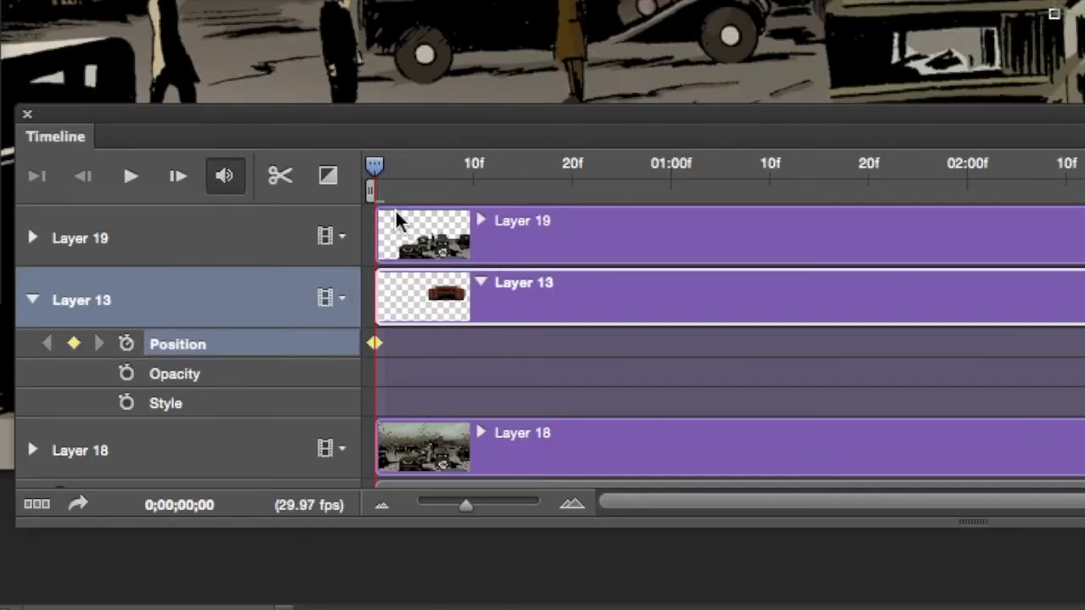
At the end of the five-second timeline, move the trolley out past the panel's right edge to set its final Position keyframe.
{"action": "left_click_drag", "start_coordinate": [467, 504], "coordinate": [450, 504]}
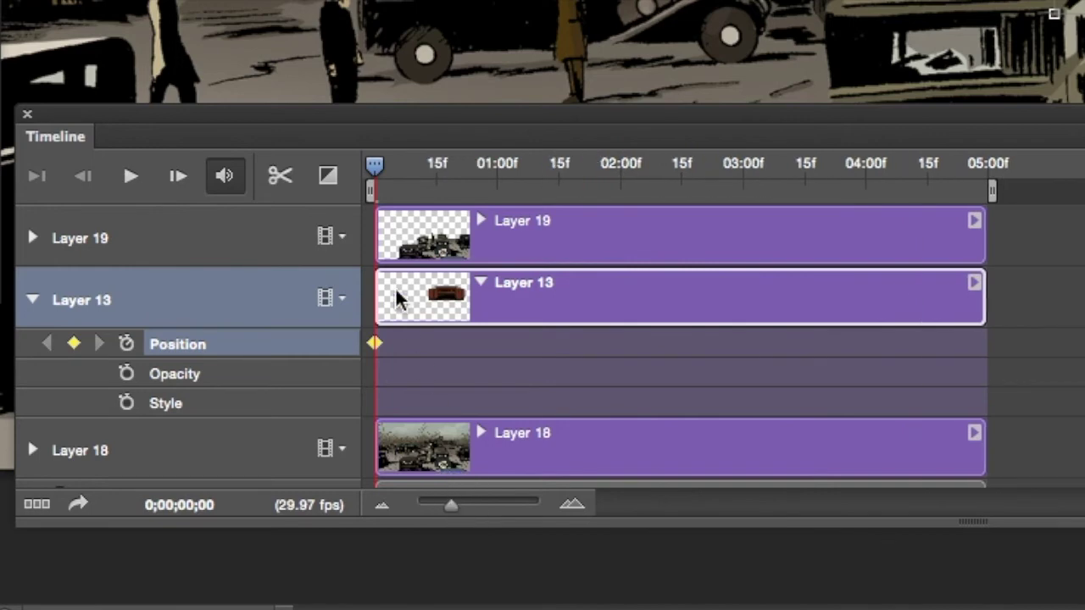
{"action": "left_click_drag", "start_coordinate": [373, 163], "coordinate": [1030, 204]}
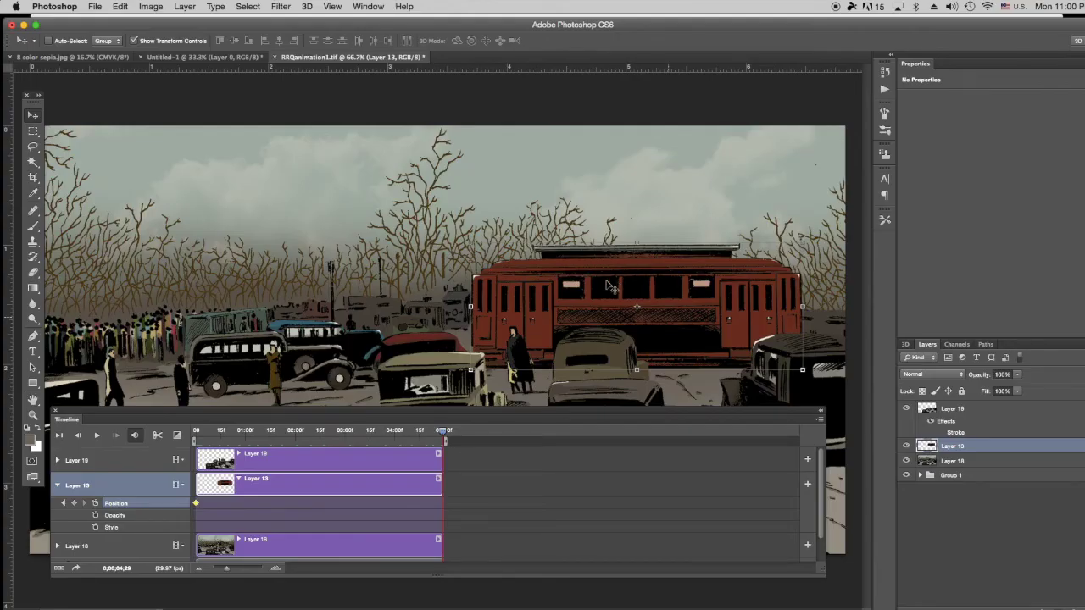
{"action": "left_click_drag", "start_coordinate": [523, 304], "coordinate": [833, 311]}
{"action": "left_click_drag", "start_coordinate": [747, 289], "coordinate": [776, 293]}
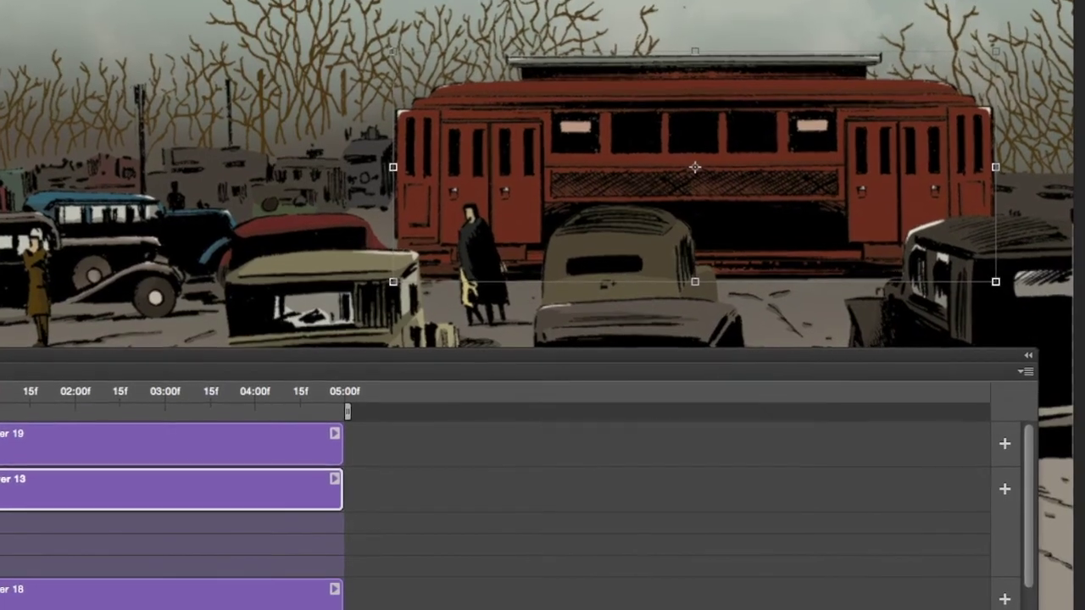
{"action": "left_click_drag", "start_coordinate": [2, 400], "coordinate": [374, 415]}
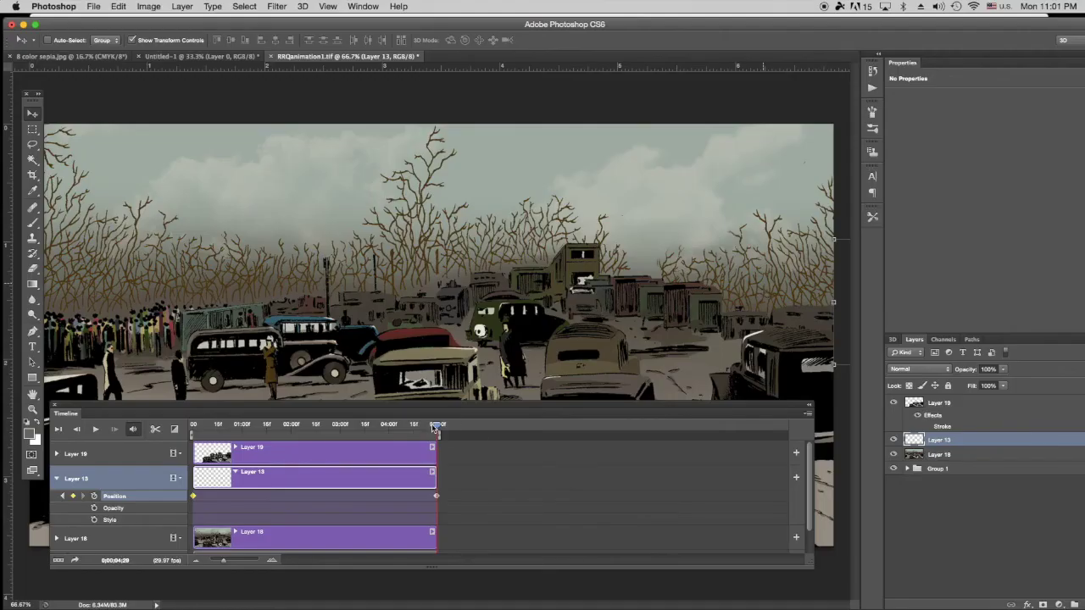
Play the animation from the start and scrub through it to review the trolley's motion behind the cars.
{"action": "left_click_drag", "start_coordinate": [434, 428], "coordinate": [193, 426]}
{"action": "key", "text": "space"}
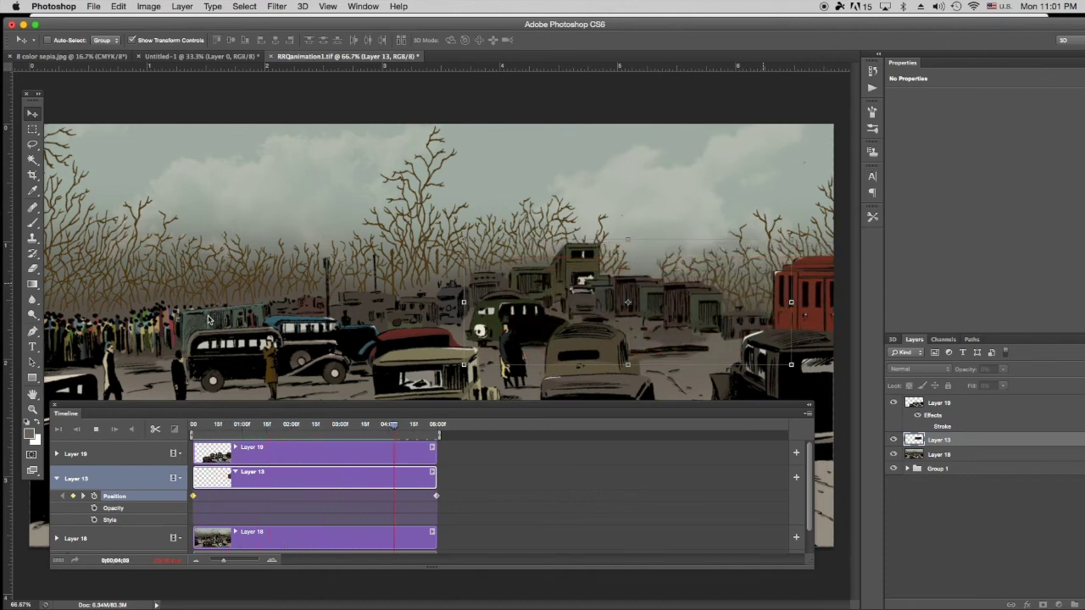
{"action": "key", "text": "space"}
{"action": "left_click_drag", "start_coordinate": [392, 424], "coordinate": [283, 428]}
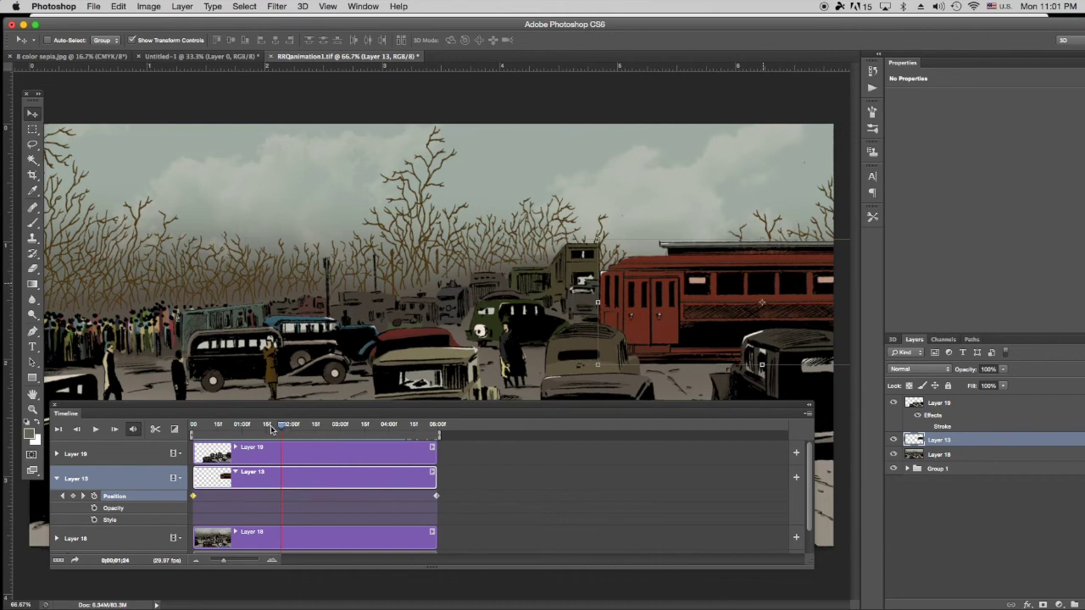
{"action": "left_click_drag", "start_coordinate": [283, 430], "coordinate": [400, 410]}
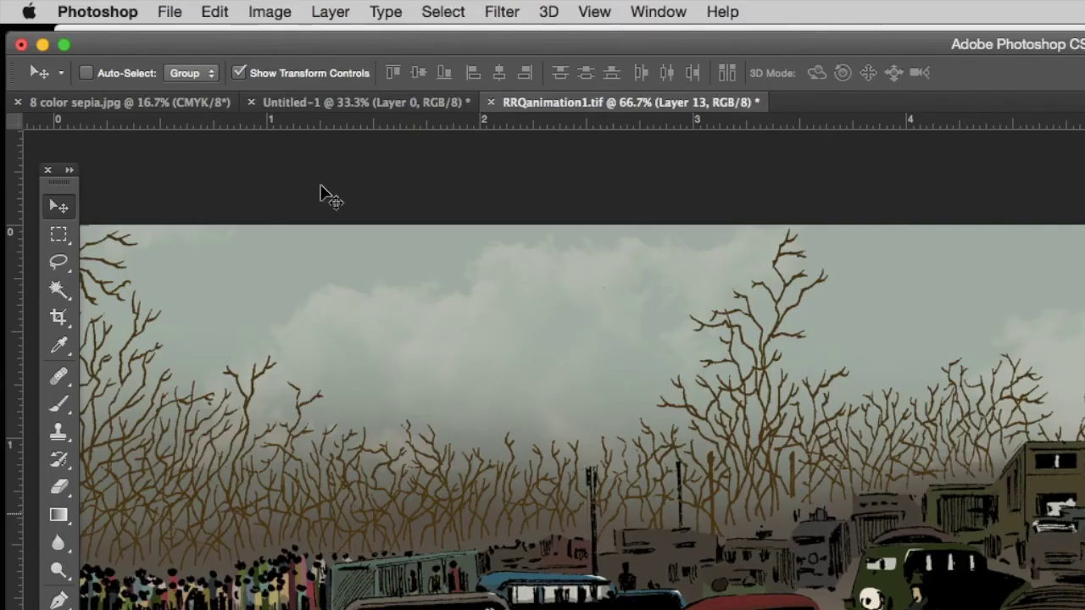
Render the work area to the tutorial folder as RRQanimation1.mp4 in H.264 format with the High Quality preset.
{"action": "left_click", "coordinate": [93, 6]}
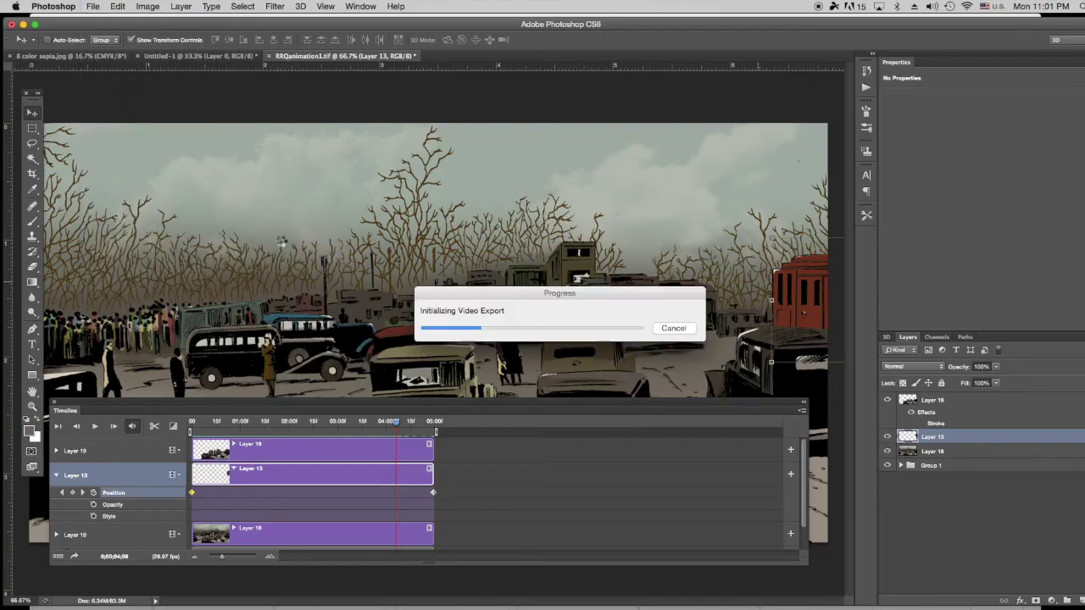
{"action": "left_click", "coordinate": [419, 169]}
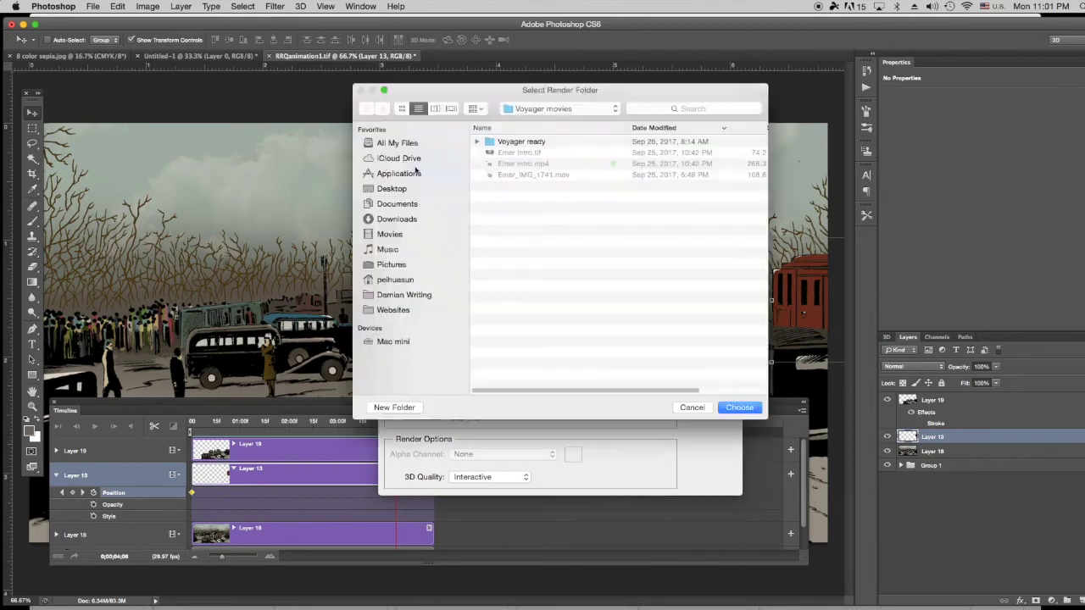
{"action": "key", "text": "Return"}
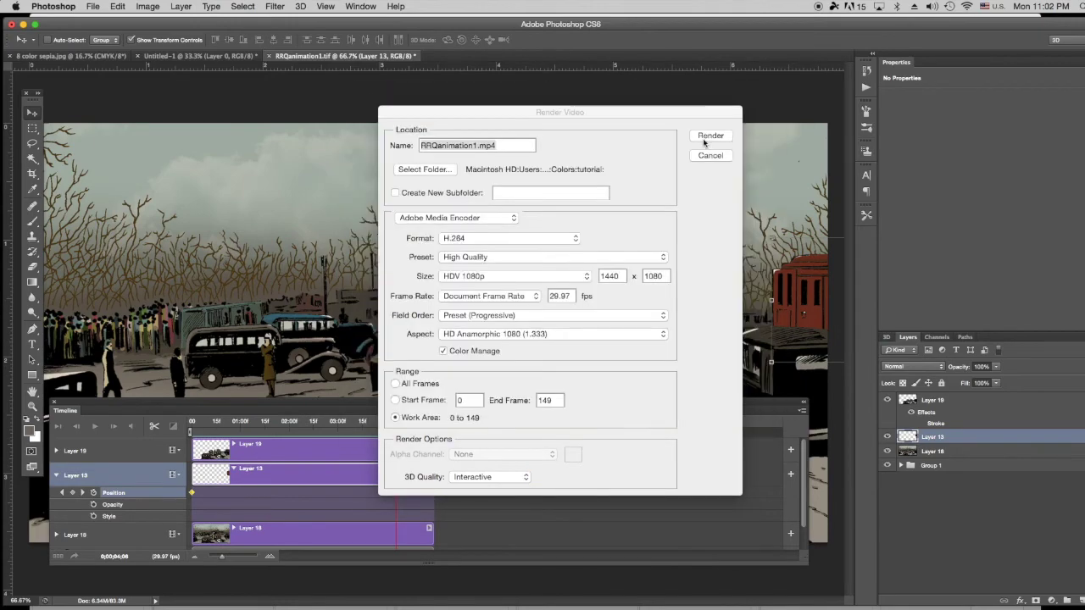
{"action": "left_click", "coordinate": [704, 139]}
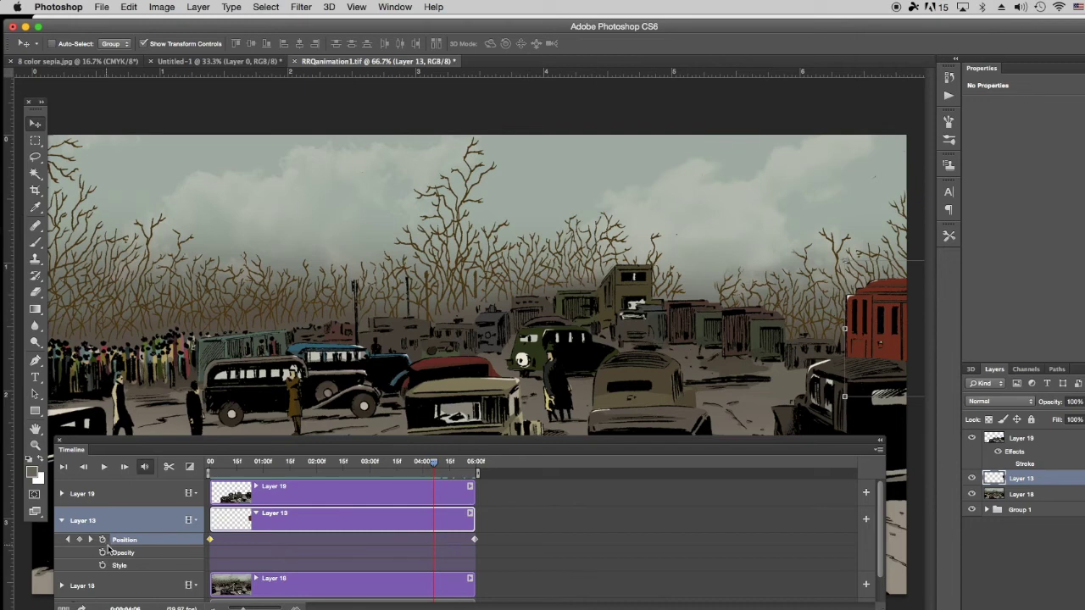
Add an Opacity keyframe for Layer 13 at time 0 and fade the trolley to 0% opacity just before 03:00f.
{"action": "left_click_drag", "start_coordinate": [433, 462], "coordinate": [197, 462]}
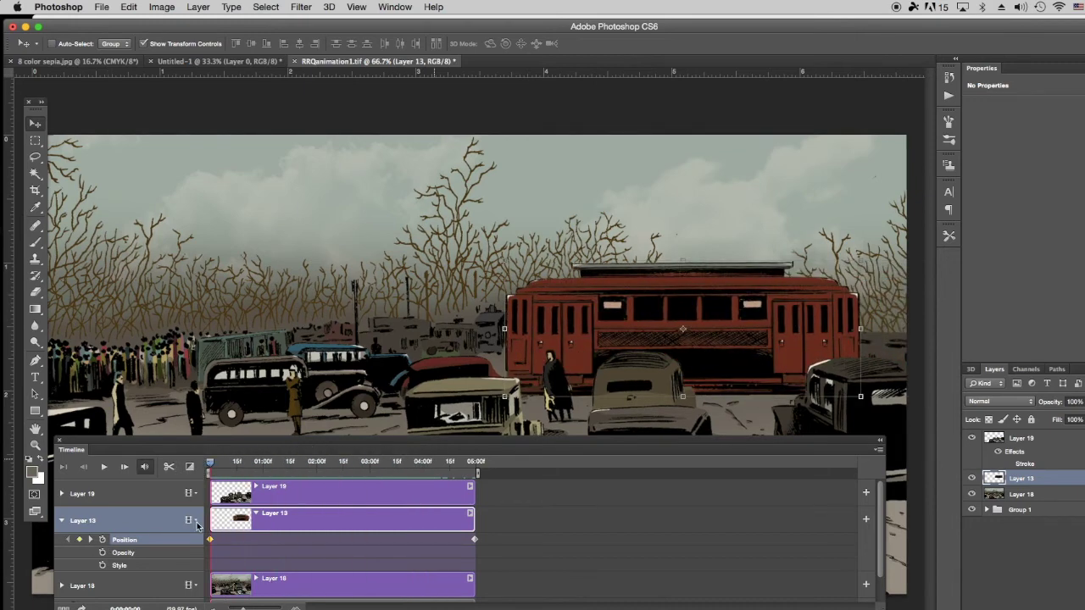
{"action": "left_click", "coordinate": [102, 553]}
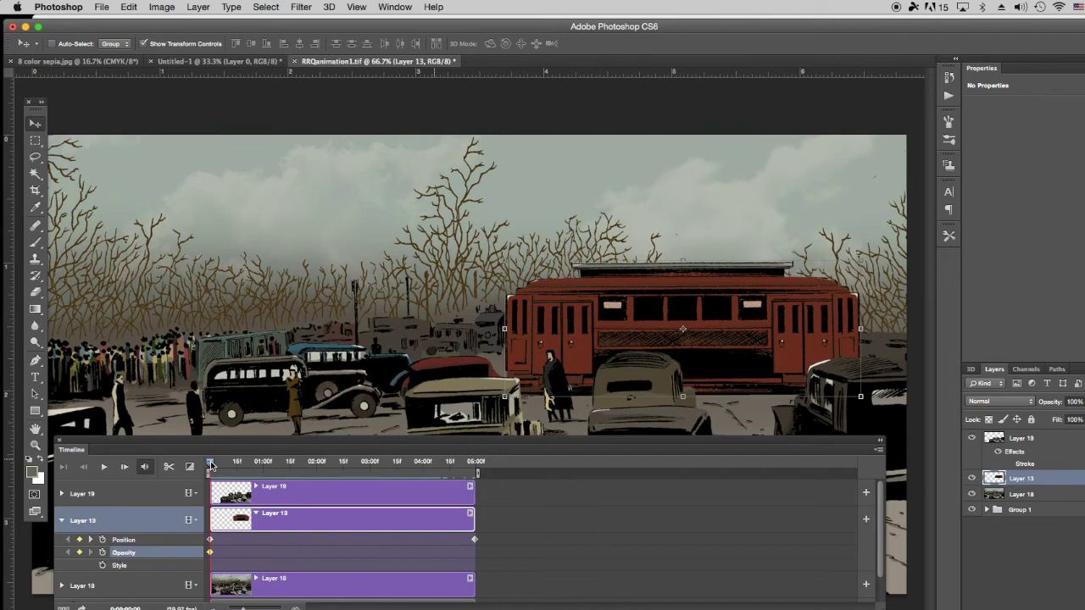
{"action": "left_click_drag", "start_coordinate": [210, 465], "coordinate": [363, 458]}
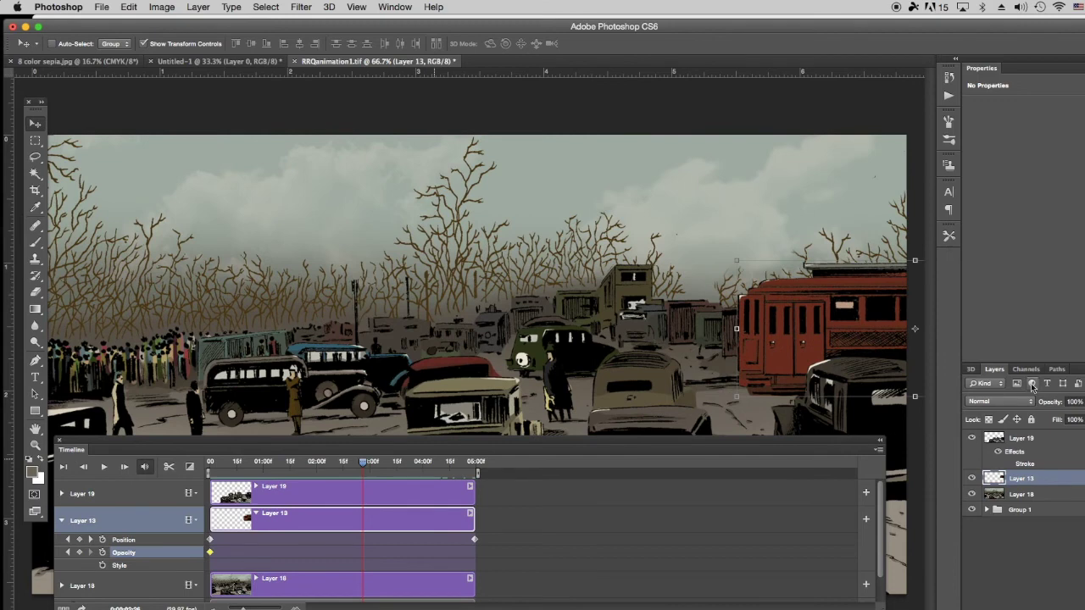
{"action": "left_click", "coordinate": [1083, 402]}
{"action": "left_click_drag", "start_coordinate": [1084, 416], "coordinate": [1012, 417]}
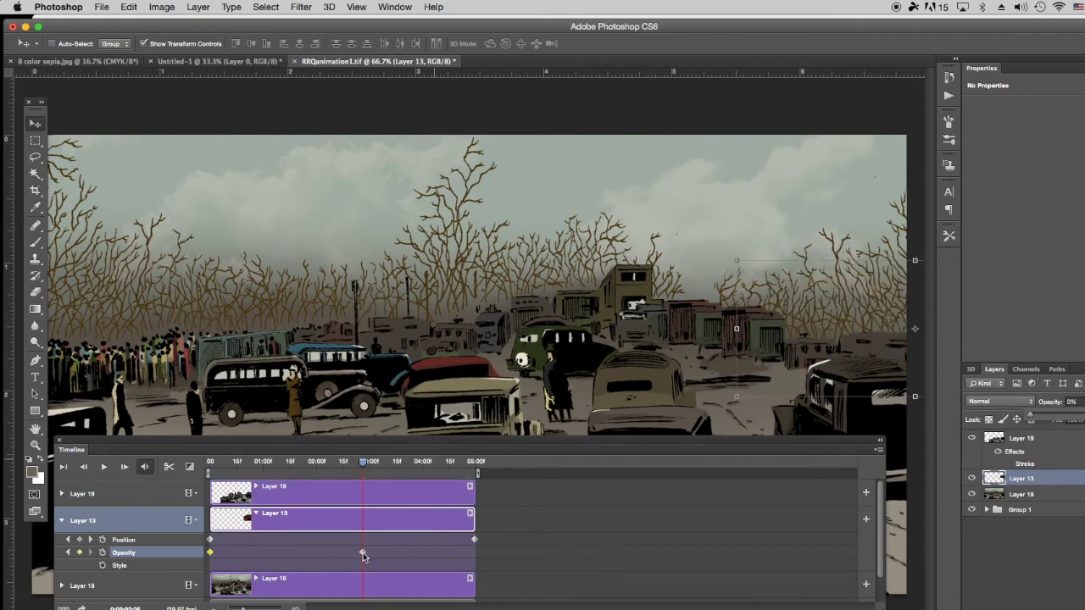
Shift the zero-opacity keyframe to between 15f and 01:00f, scrub the fade and remove Layer 13's Opacity keyframes.
{"action": "mouse_move", "coordinate": [359, 474]}
{"action": "left_mouse_down"}
{"action": "mouse_move", "coordinate": [187, 477]}
{"action": "mouse_move", "coordinate": [383, 477]}
{"action": "mouse_move", "coordinate": [227, 479]}
{"action": "mouse_move", "coordinate": [361, 481]}
{"action": "left_mouse_up"}
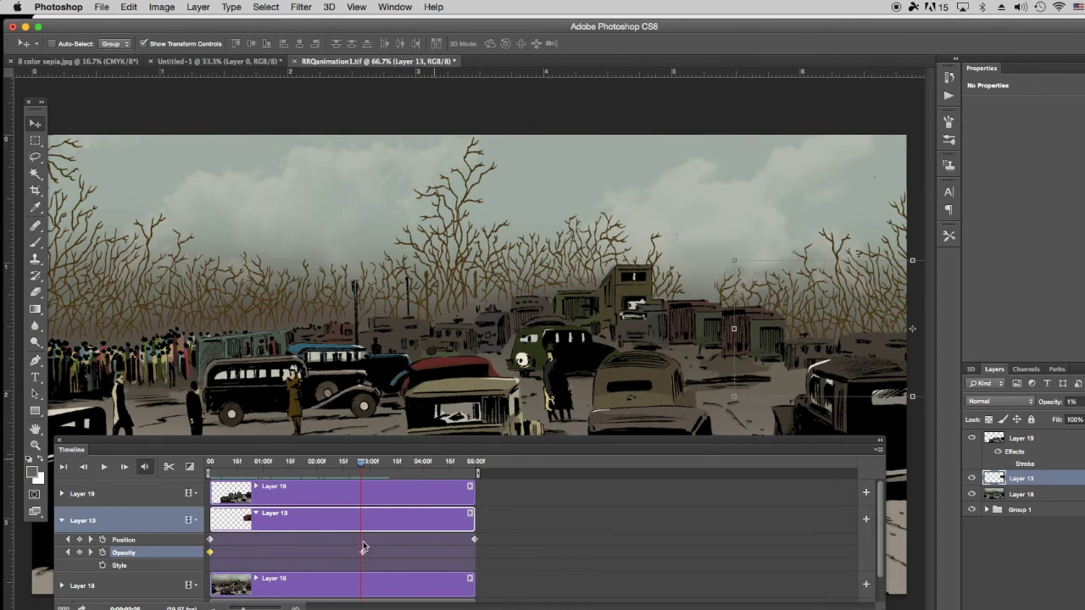
{"action": "left_click_drag", "start_coordinate": [362, 555], "coordinate": [249, 553]}
{"action": "left_click_drag", "start_coordinate": [366, 464], "coordinate": [305, 473]}
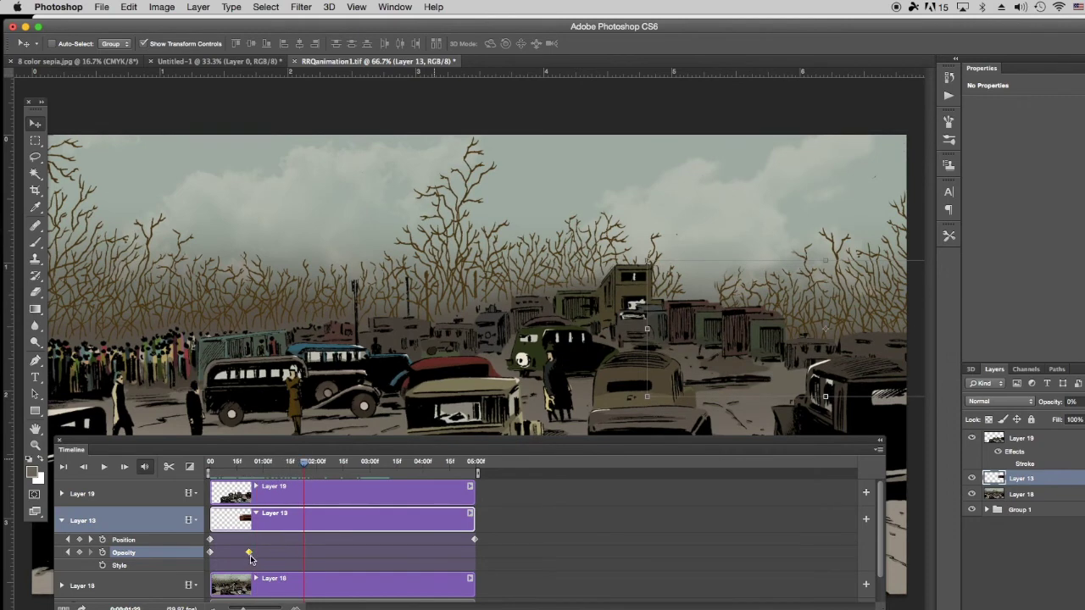
{"action": "key", "text": "Delete"}
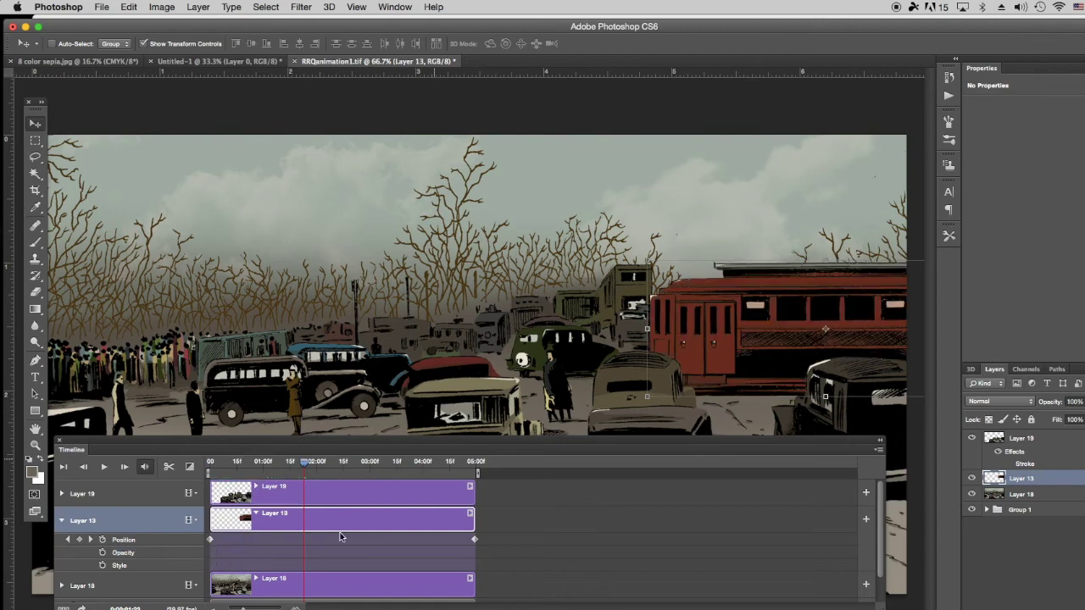
Speed up the trolley by moving its final Position keyframe to about 01:00f, and scrub back towards that keyframe.
{"action": "left_click_drag", "start_coordinate": [476, 543], "coordinate": [264, 542]}
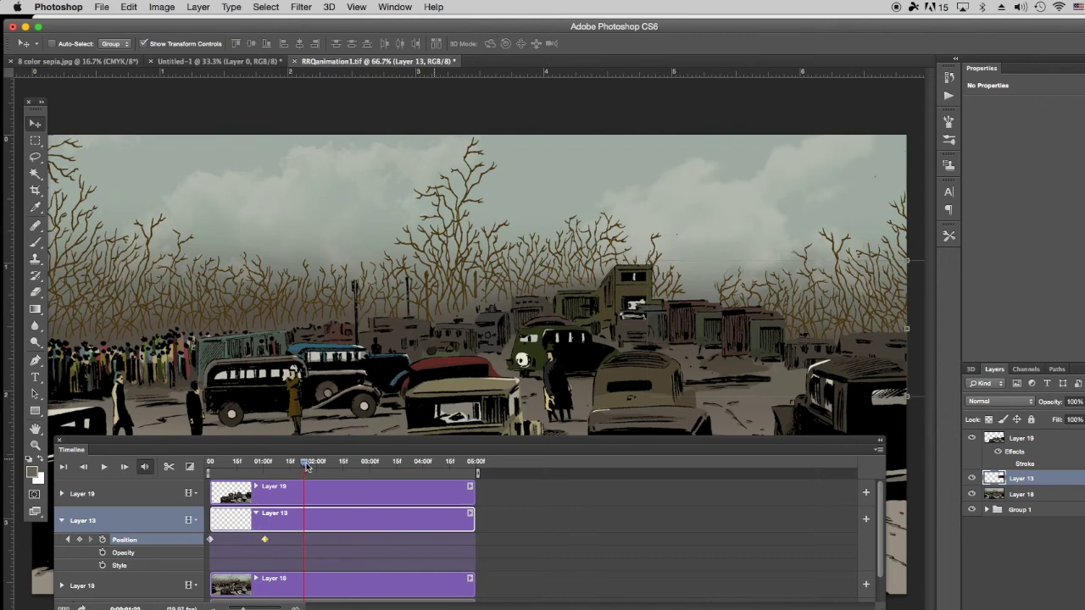
{"action": "left_click_drag", "start_coordinate": [305, 466], "coordinate": [277, 466]}
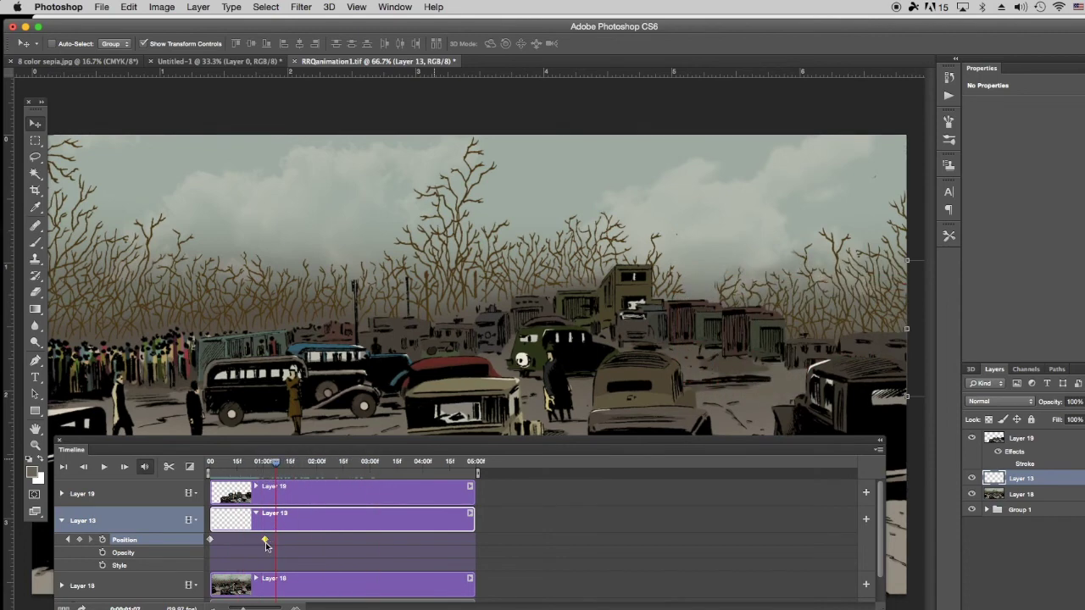
Move Layer 13's final Position keyframe to 05:00f, return the playhead to the start and delete that keyframe.
{"action": "left_click_drag", "start_coordinate": [265, 540], "coordinate": [475, 539]}
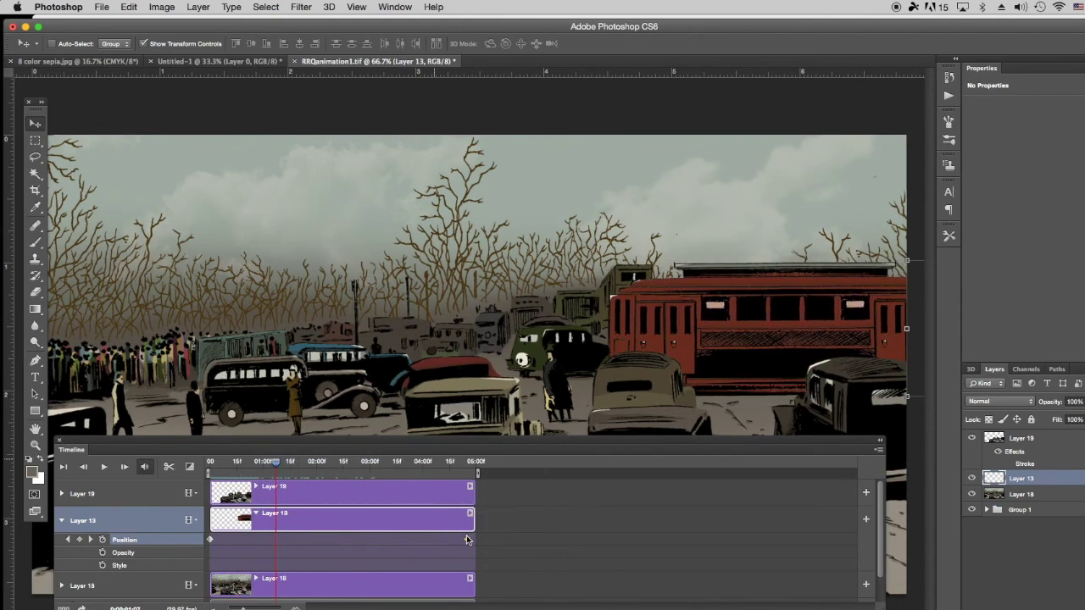
{"action": "left_click", "coordinate": [238, 464]}
{"action": "left_click_drag", "start_coordinate": [239, 464], "coordinate": [212, 465]}
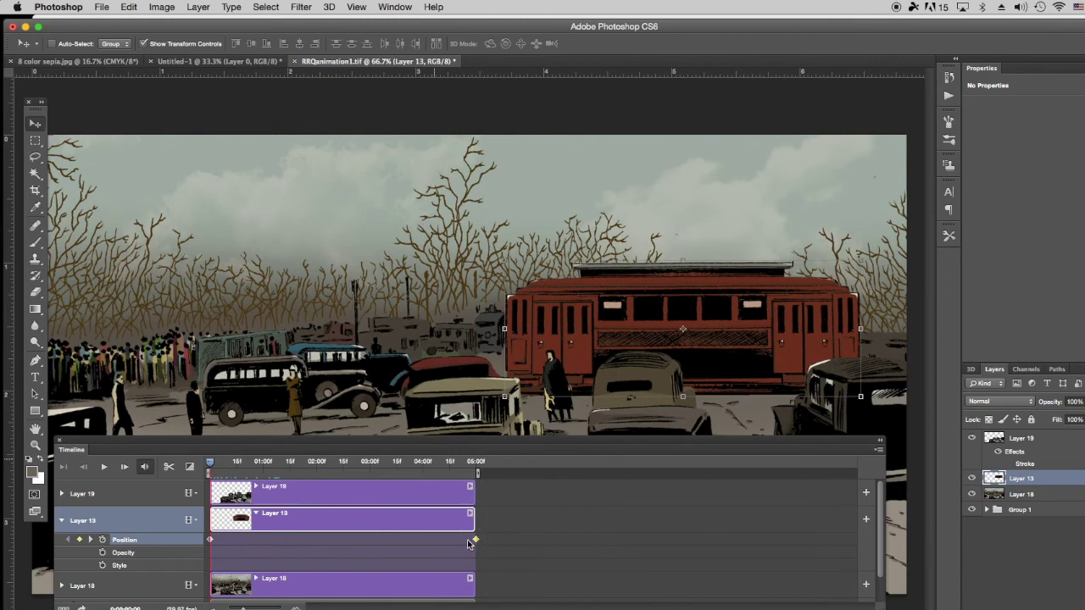
{"action": "key", "text": "Delete"}
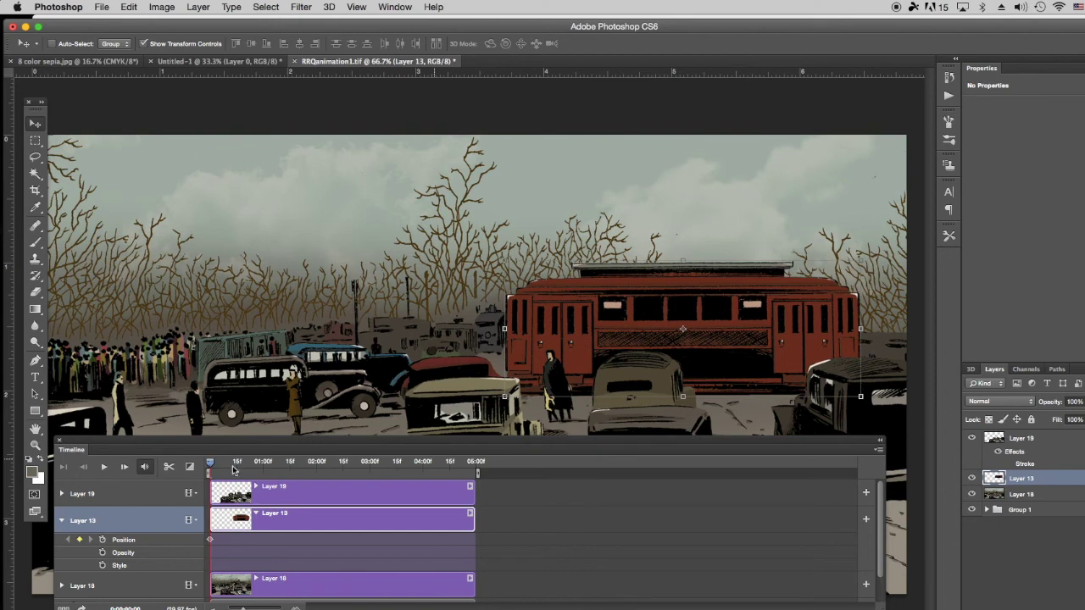
Create Position keyframes for Layer 13 at about 01:15f, 02:10f, 02:26f and 03:06f, shifting the trolley a little further right each time.
{"action": "left_click_drag", "start_coordinate": [211, 465], "coordinate": [291, 464]}
{"action": "left_click_drag", "start_coordinate": [565, 324], "coordinate": [605, 336]}
{"action": "left_click_drag", "start_coordinate": [291, 465], "coordinate": [334, 462]}
{"action": "left_click_drag", "start_coordinate": [599, 327], "coordinate": [638, 328]}
{"action": "left_click_drag", "start_coordinate": [335, 462], "coordinate": [363, 462]}
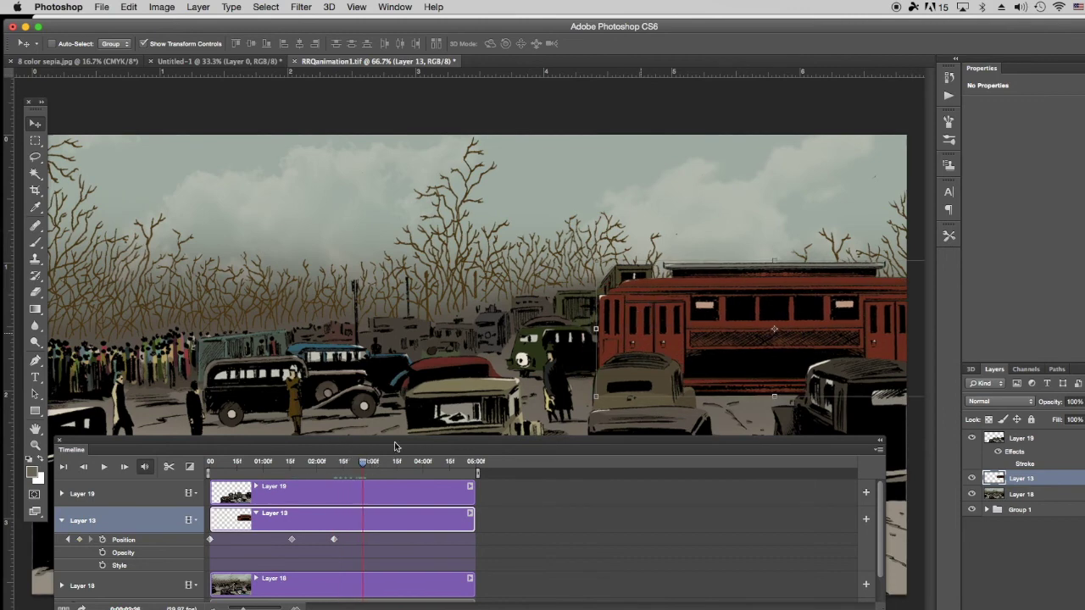
{"action": "left_click_drag", "start_coordinate": [646, 329], "coordinate": [666, 329]}
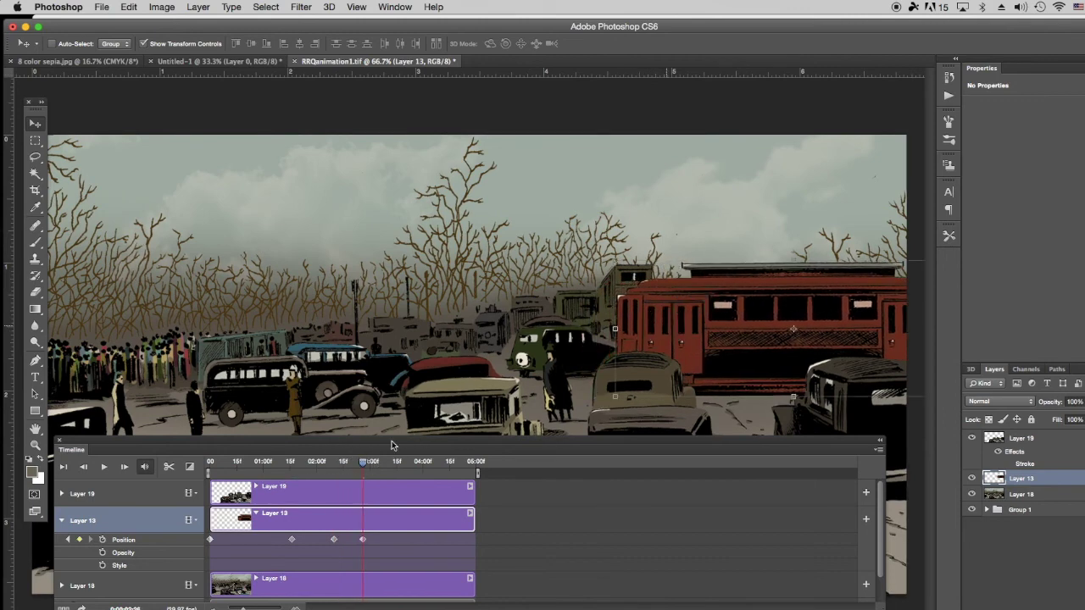
{"action": "left_click_drag", "start_coordinate": [362, 465], "coordinate": [381, 462]}
{"action": "left_click_drag", "start_coordinate": [694, 328], "coordinate": [725, 331]}
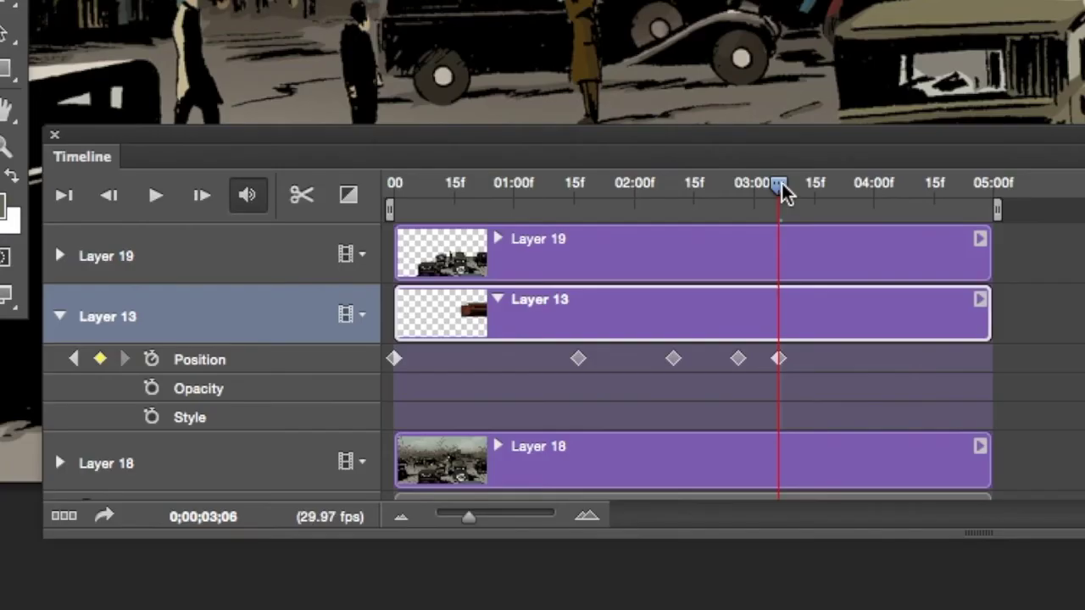
Add Position keyframes at 04:15f, 04:21f and 04:29f, with the trolley moved completely out of the panel at the last one.
{"action": "left_click_drag", "start_coordinate": [383, 465], "coordinate": [450, 463]}
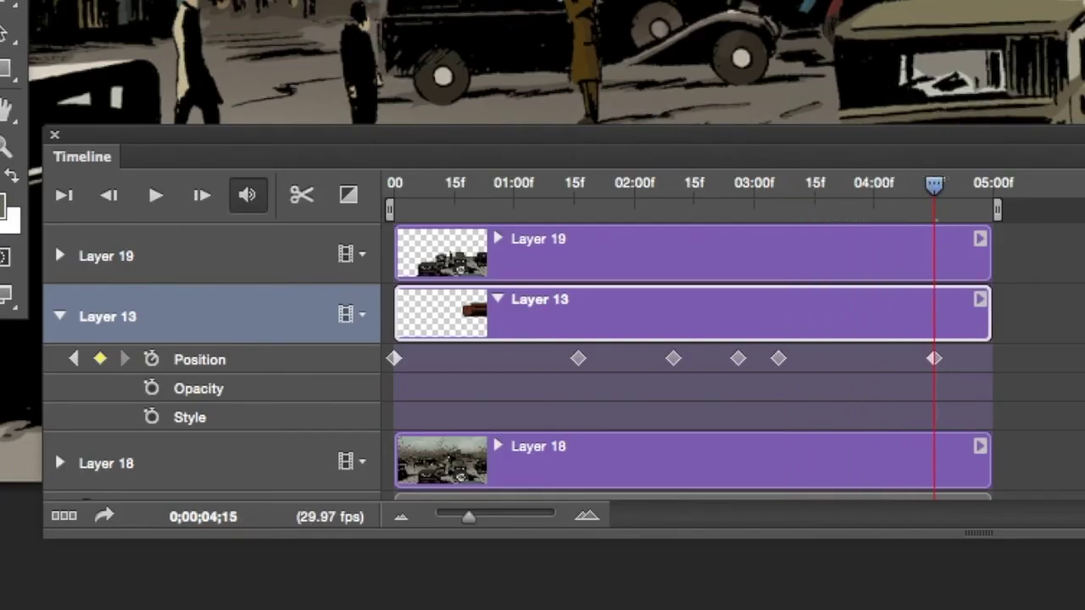
{"action": "left_click_drag", "start_coordinate": [935, 198], "coordinate": [957, 188]}
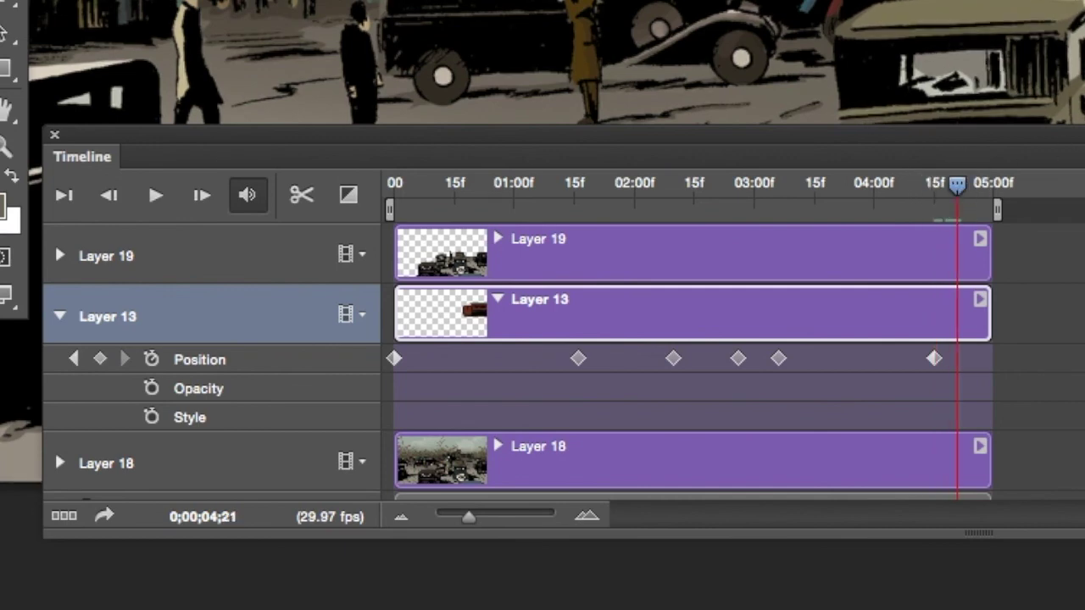
{"action": "left_click_drag", "start_coordinate": [957, 195], "coordinate": [989, 188]}
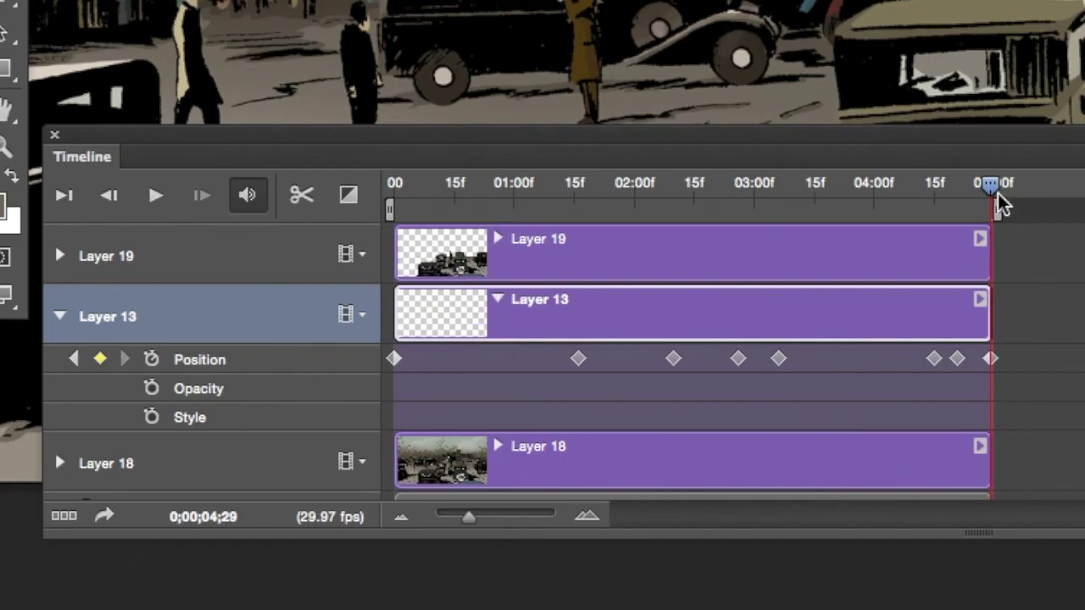
Preview the trolley's stepped movement by playing the animation from the start.
{"action": "left_click_drag", "start_coordinate": [996, 196], "coordinate": [360, 174]}
{"action": "key", "text": "space"}
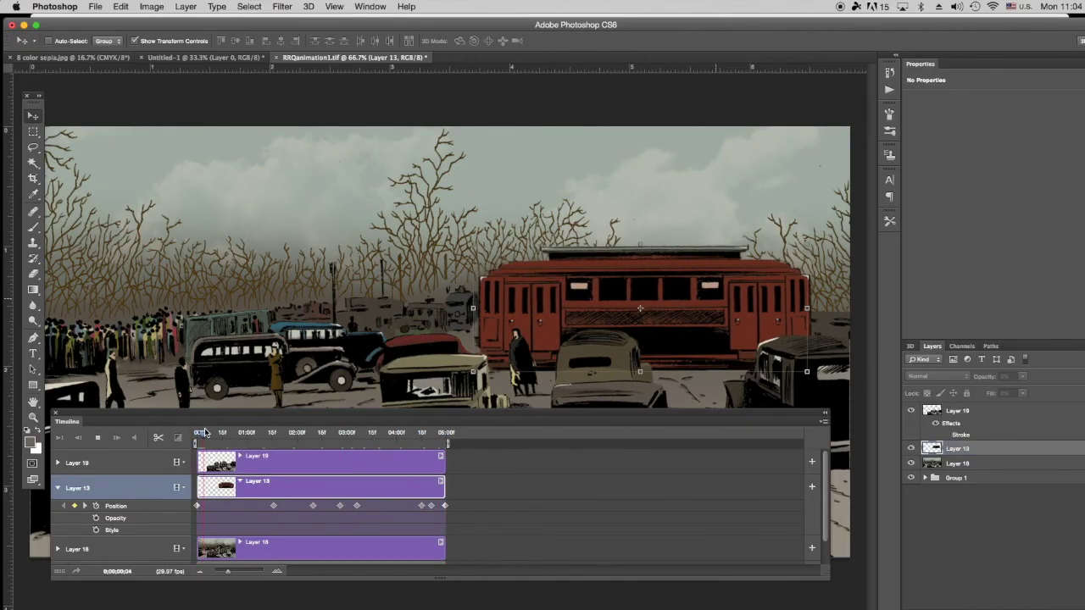
{"action": "key", "text": "space"}
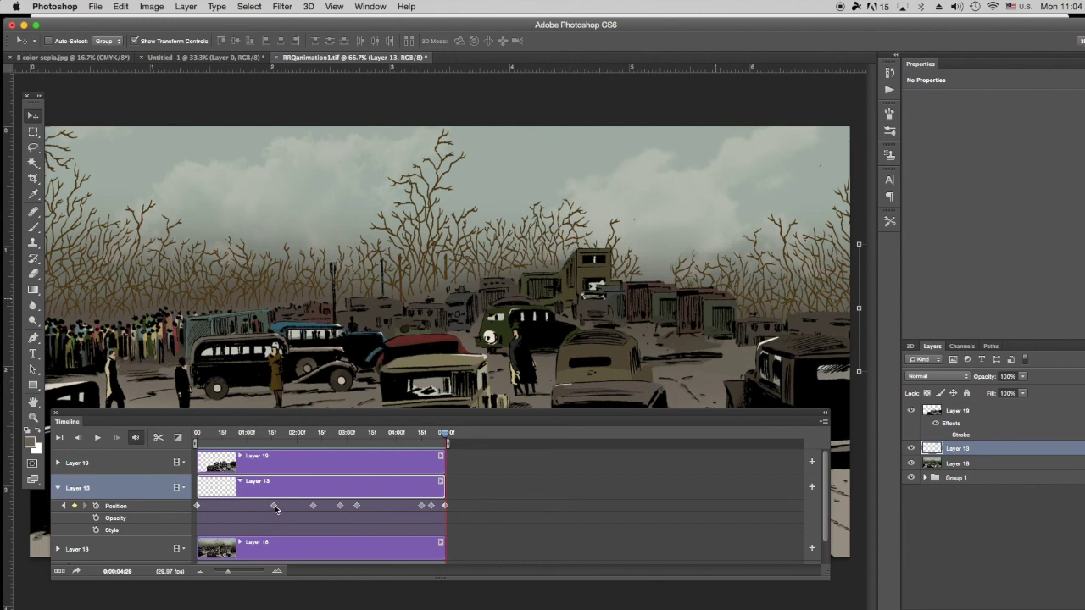
Retime Layer 13's intermediate Position keyframes to uneven intervals between about 01:00f and 03:10f, and play the animation from the start.
{"action": "left_click_drag", "start_coordinate": [274, 506], "coordinate": [219, 508]}
{"action": "left_click_drag", "start_coordinate": [313, 506], "coordinate": [278, 506]}
{"action": "left_click_drag", "start_coordinate": [357, 506], "coordinate": [320, 515]}
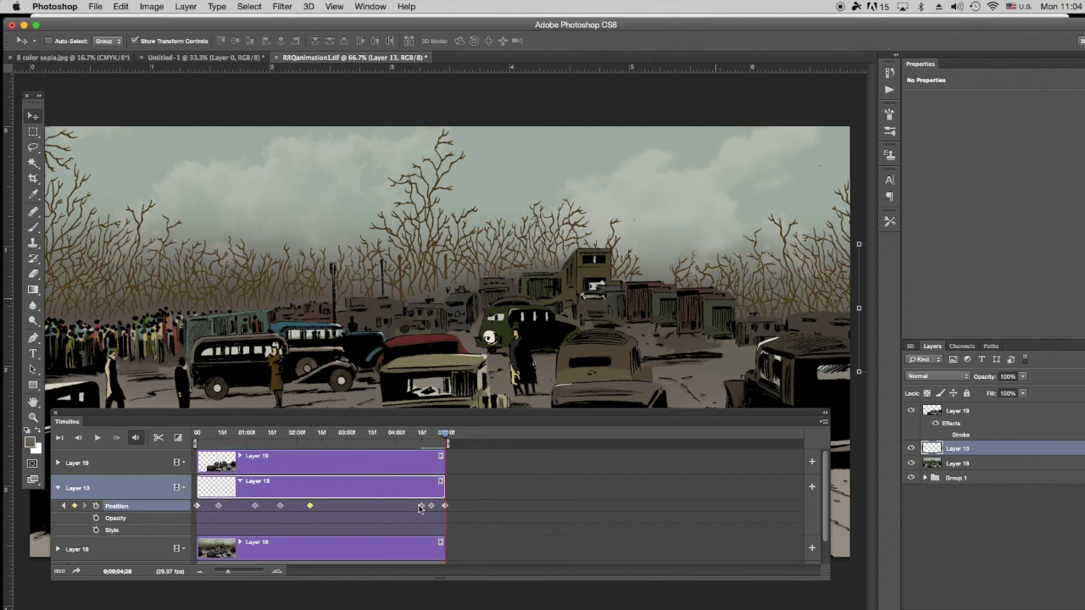
{"action": "left_click_drag", "start_coordinate": [420, 508], "coordinate": [349, 512]}
{"action": "left_click_drag", "start_coordinate": [430, 506], "coordinate": [329, 510]}
{"action": "left_click_drag", "start_coordinate": [253, 507], "coordinate": [245, 507]}
{"action": "left_click_drag", "start_coordinate": [445, 439], "coordinate": [218, 430]}
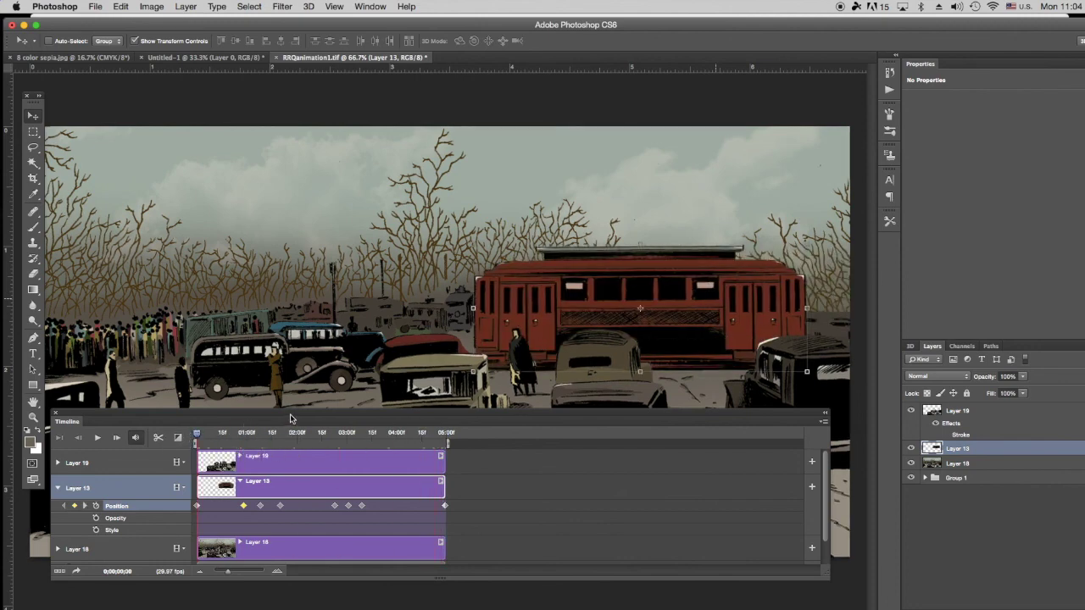
{"action": "key", "text": "space"}
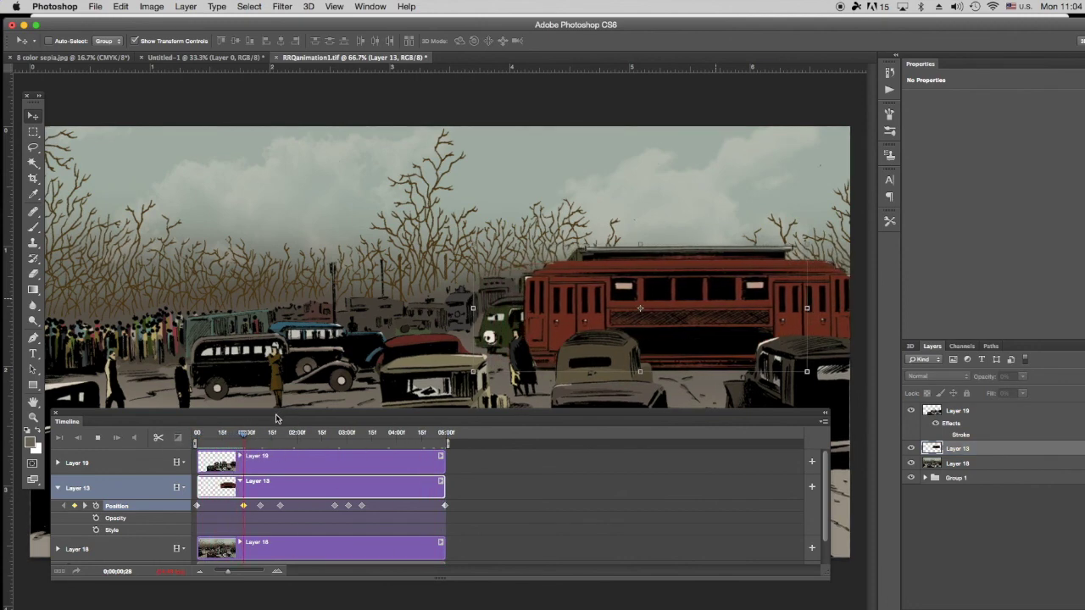